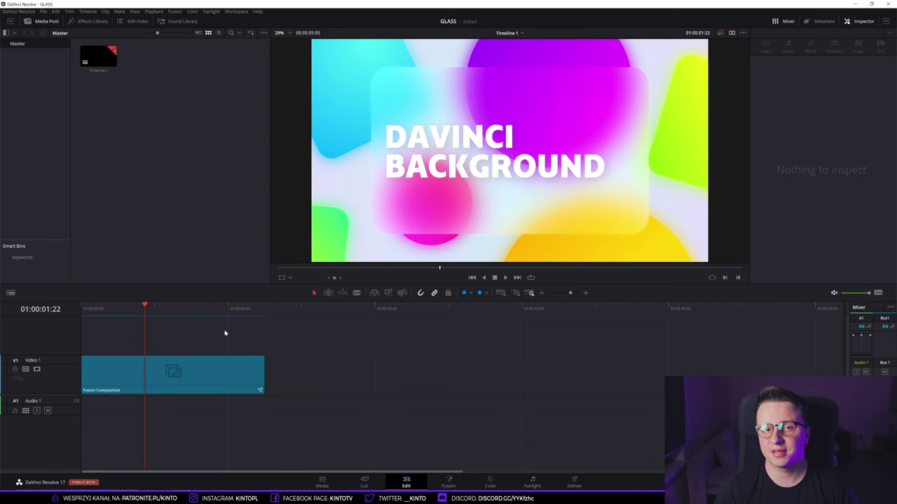
Step: Scrub through the existing title animation to preview it
{"action": "left_click_drag", "start_coordinate": [156, 312], "coordinate": [138, 316]}
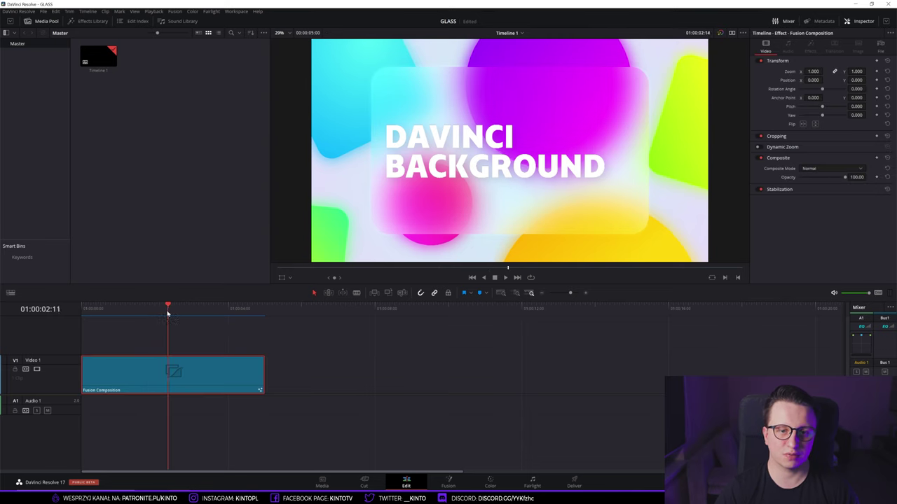
{"action": "left_click_drag", "start_coordinate": [140, 308], "coordinate": [140, 317]}
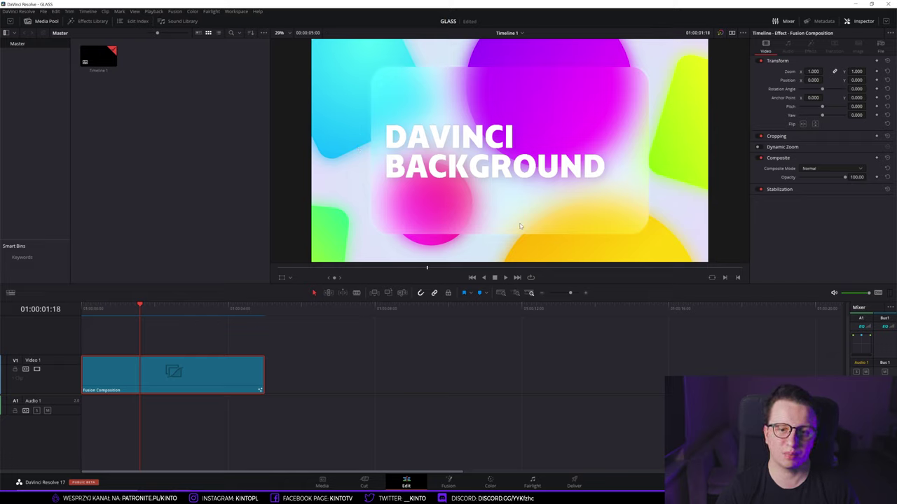
{"action": "left_click_drag", "start_coordinate": [142, 308], "coordinate": [145, 308]}
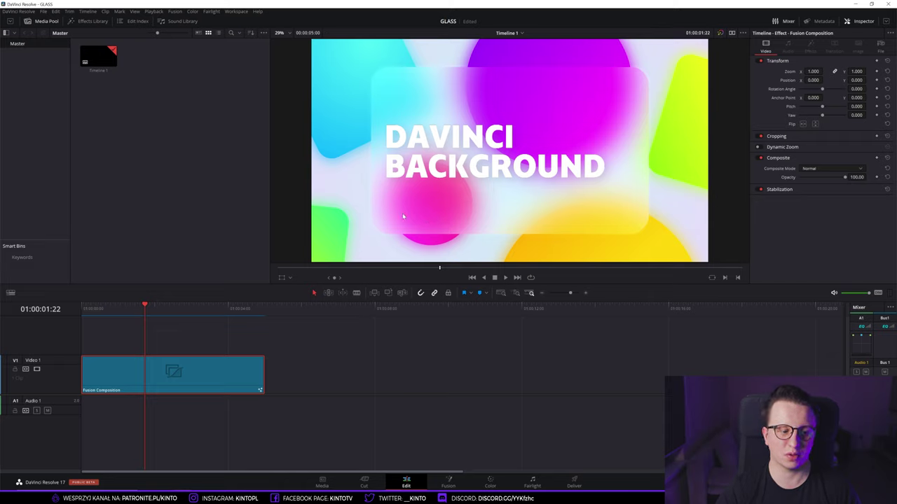
{"action": "left_click_drag", "start_coordinate": [150, 307], "coordinate": [142, 308]}
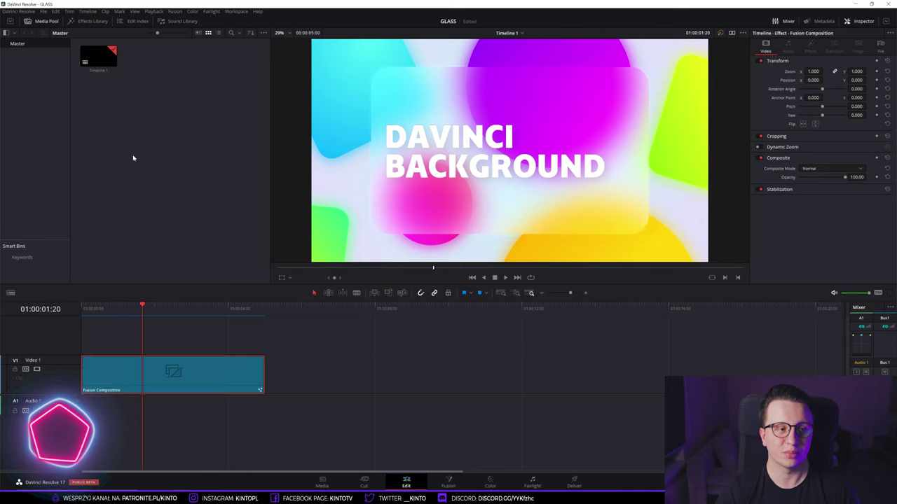
Step: Add a Fusion Composition from Toolbox > Effects after the existing clip
{"action": "left_click", "coordinate": [91, 22]}
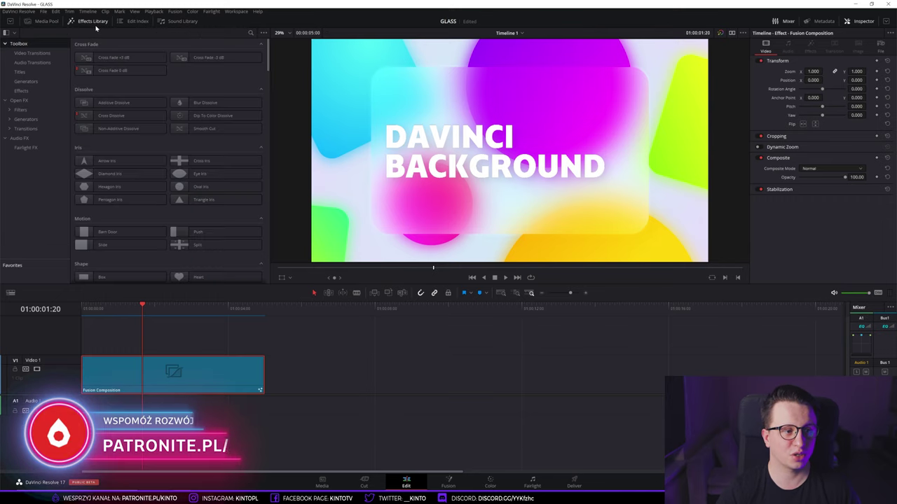
{"action": "left_click", "coordinate": [26, 82]}
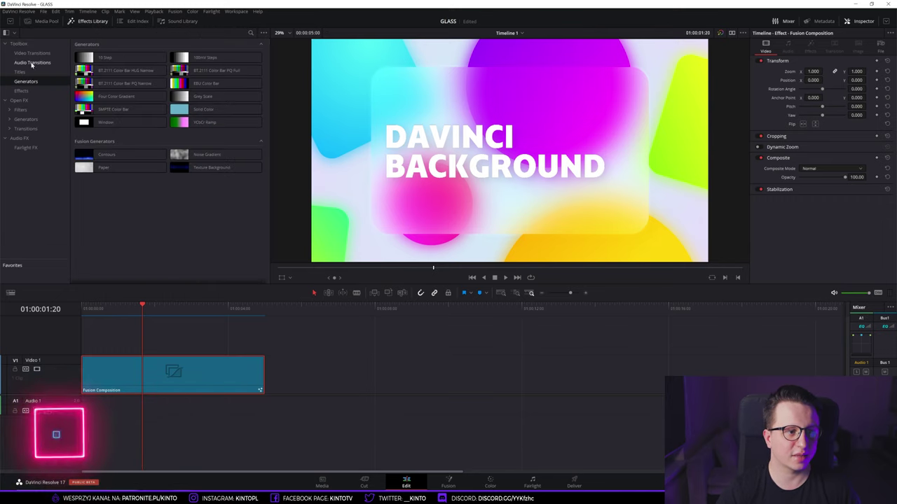
{"action": "left_click", "coordinate": [21, 91]}
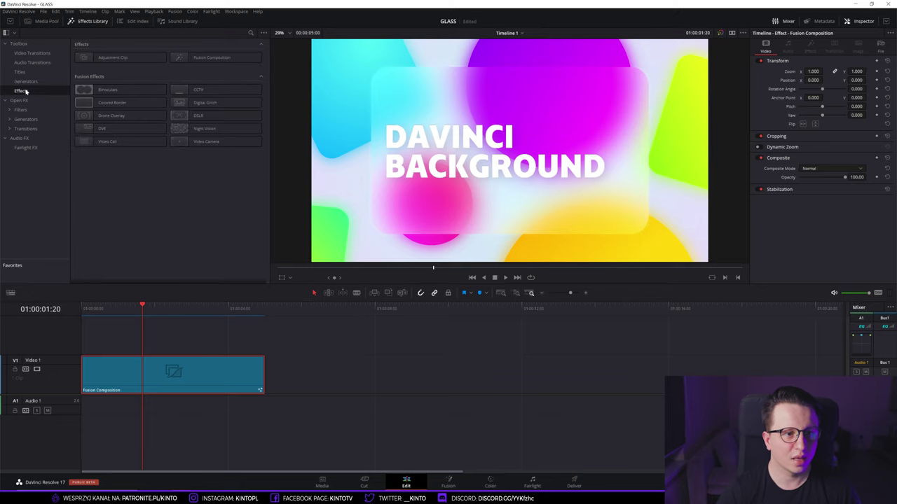
{"action": "mouse_move", "coordinate": [212, 58]}
{"action": "left_mouse_down"}
{"action": "mouse_move", "coordinate": [284, 392]}
{"action": "mouse_move", "coordinate": [273, 390]}
{"action": "left_mouse_up"}
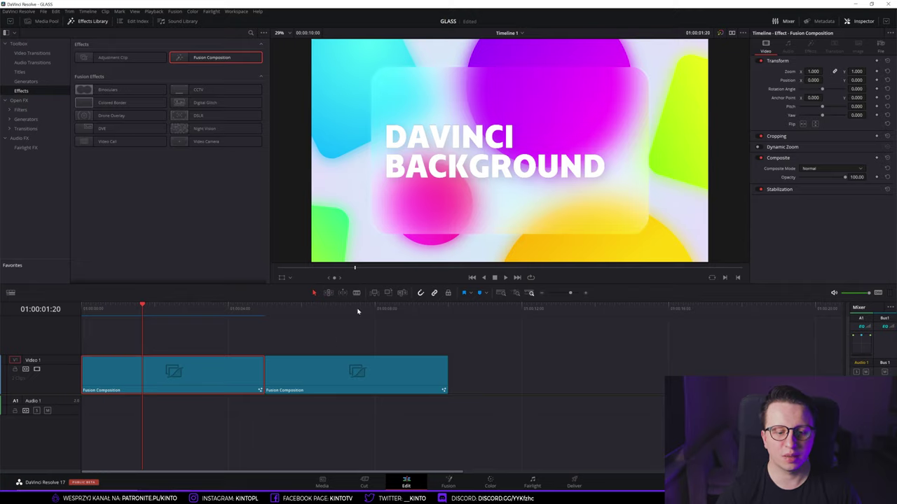
{"action": "left_click", "coordinate": [290, 314]}
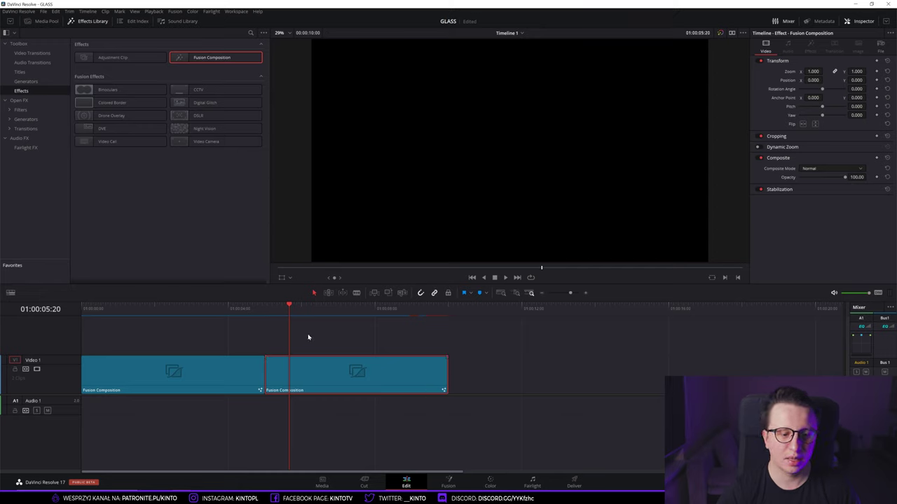
Step: Play the timeline from the start, then open the new composition on the Fusion page
{"action": "left_click_drag", "start_coordinate": [290, 307], "coordinate": [61, 309]}
{"action": "key", "text": "space"}
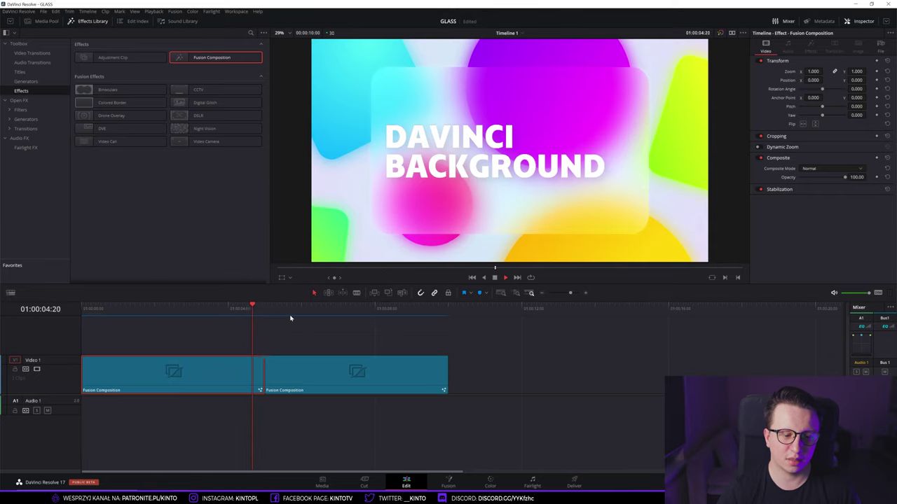
{"action": "left_click", "coordinate": [311, 370]}
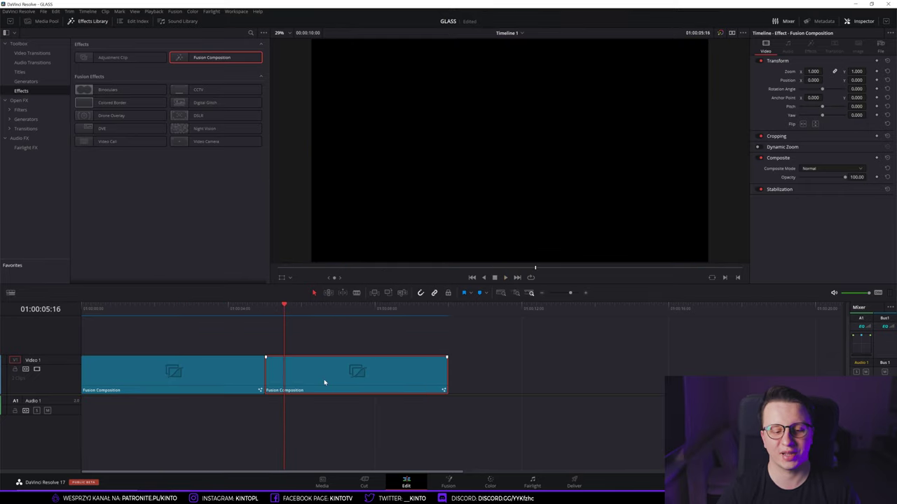
{"action": "left_click", "coordinate": [448, 483]}
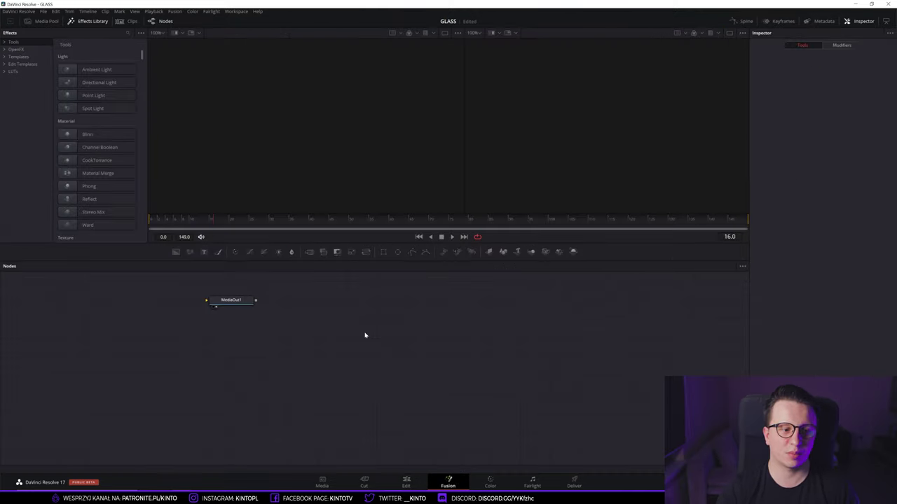
Step: Move MediaOut1 to the right of the node area and snap it to the grid
{"action": "left_click_drag", "start_coordinate": [232, 304], "coordinate": [587, 335]}
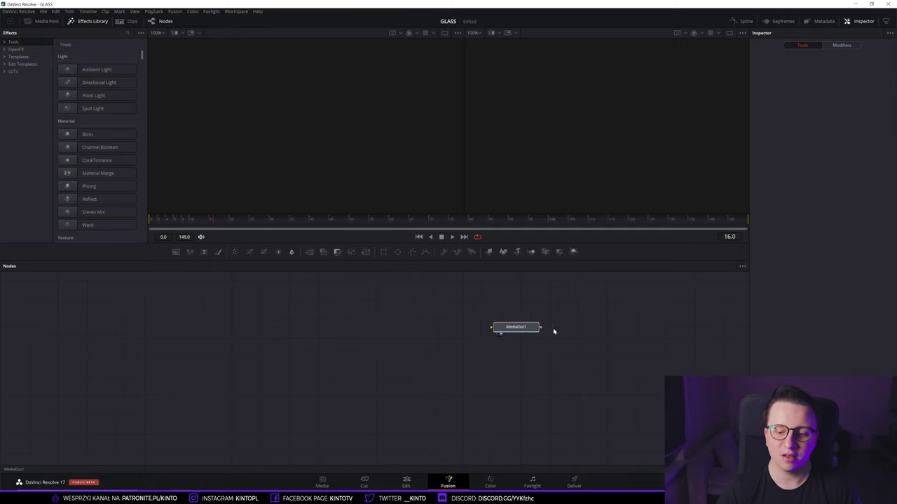
{"action": "right_click", "coordinate": [292, 313]}
{"action": "mouse_move", "coordinate": [314, 342]}
{"action": "left_click", "coordinate": [402, 343]}
{"action": "mouse_move", "coordinate": [567, 334]}
{"action": "left_mouse_down"}
{"action": "mouse_move", "coordinate": [647, 324]}
{"action": "mouse_move", "coordinate": [648, 335]}
{"action": "left_mouse_up"}
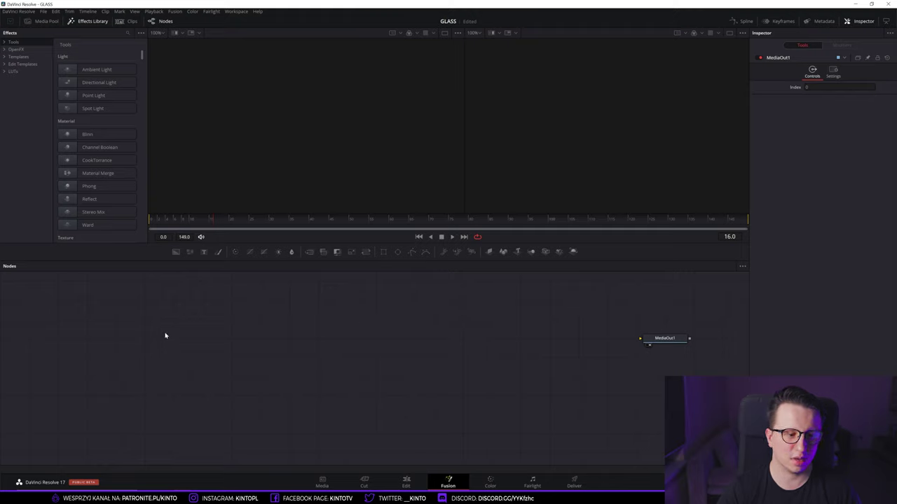
{"action": "scroll", "coordinate": [324, 334], "scroll_direction": "down", "scroll_amount": 2}
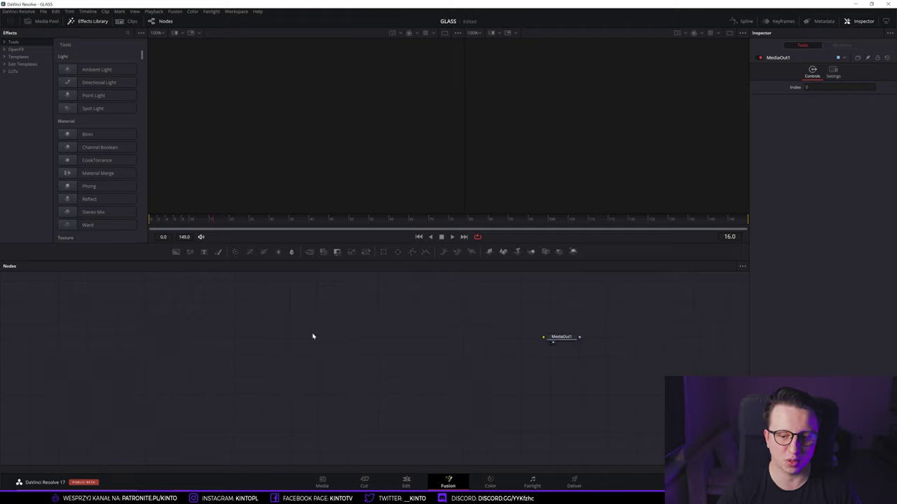
{"action": "left_click_drag", "start_coordinate": [562, 338], "coordinate": [623, 311]}
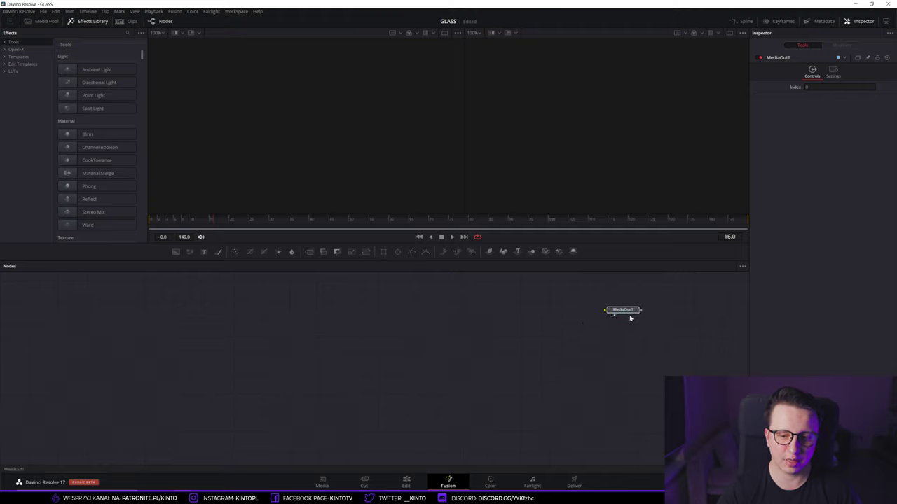
{"action": "left_click_drag", "start_coordinate": [623, 310], "coordinate": [623, 324]}
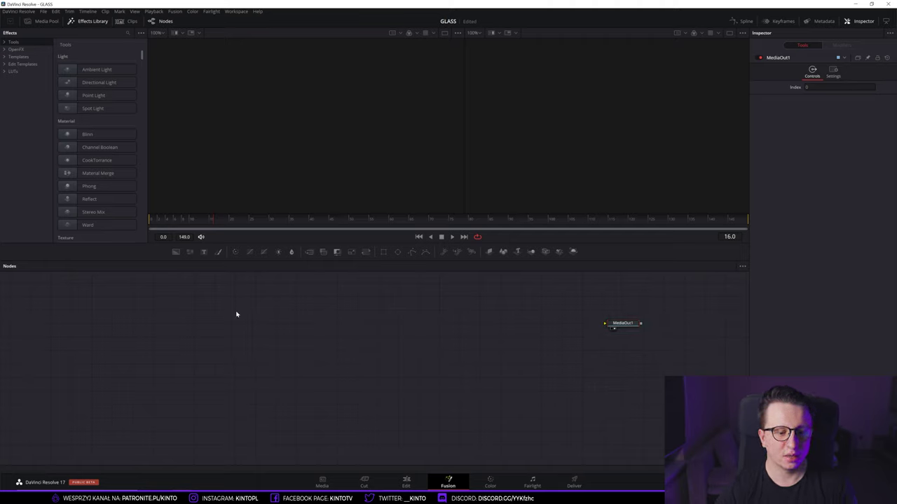
Step: Add a Background node and connect it into MediaOut1
{"action": "key", "text": "shift+space"}
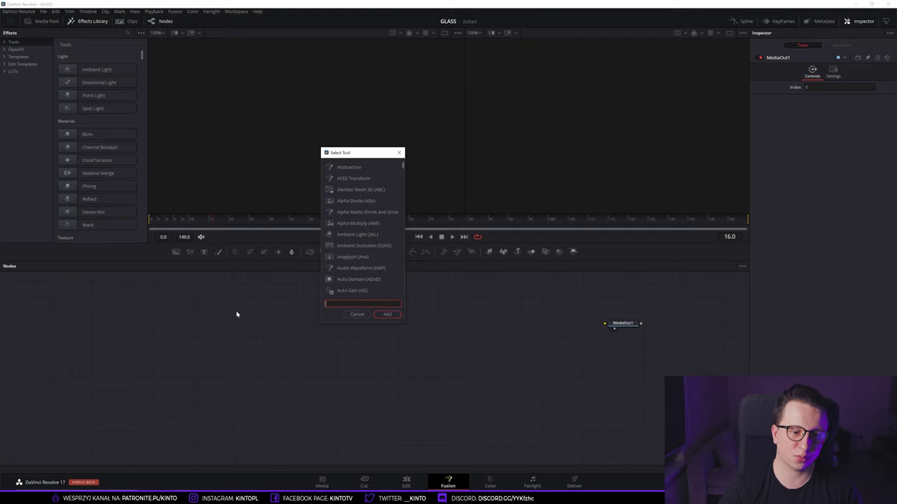
{"action": "type", "text": "background"}
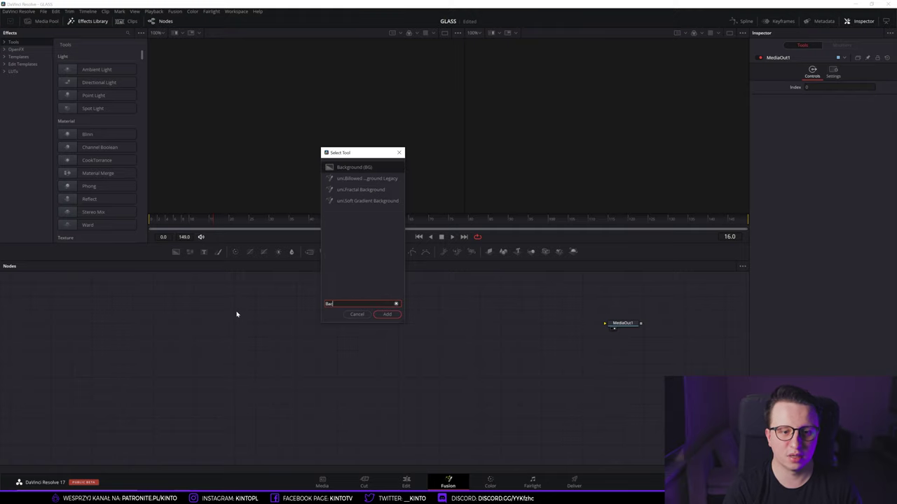
{"action": "key", "text": "Return"}
{"action": "mouse_move", "coordinate": [218, 317]}
{"action": "left_mouse_down"}
{"action": "mouse_move", "coordinate": [135, 330]}
{"action": "mouse_move", "coordinate": [617, 327]}
{"action": "left_mouse_up"}
Step: Switch to a single large viewer showing Background1 and change its type to gradient
{"action": "left_click", "coordinate": [615, 327]}
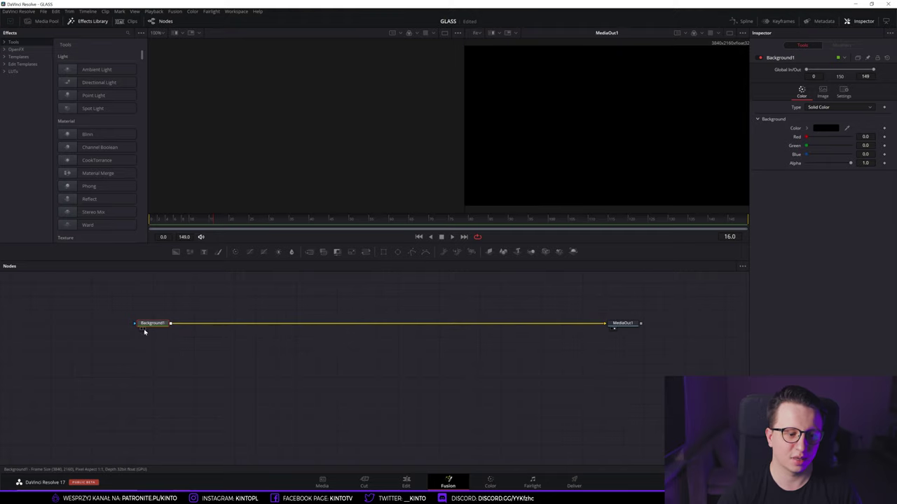
{"action": "left_click", "coordinate": [730, 33]}
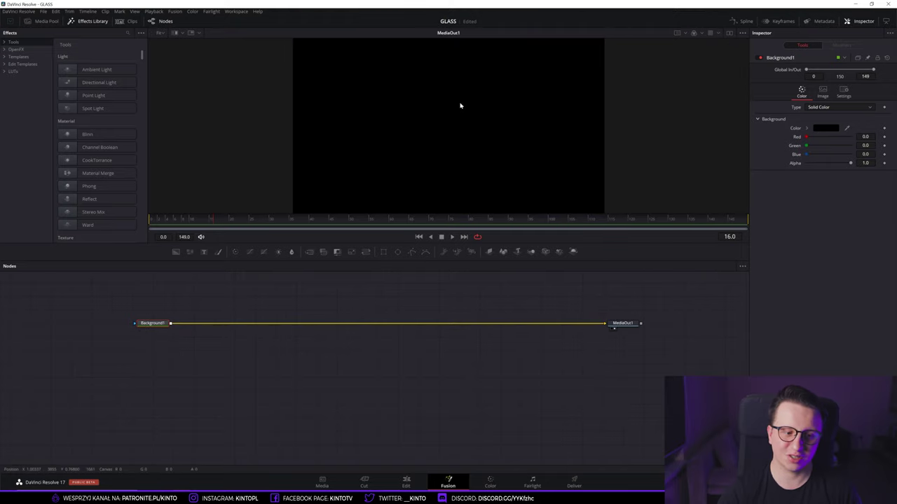
{"action": "left_click", "coordinate": [143, 328]}
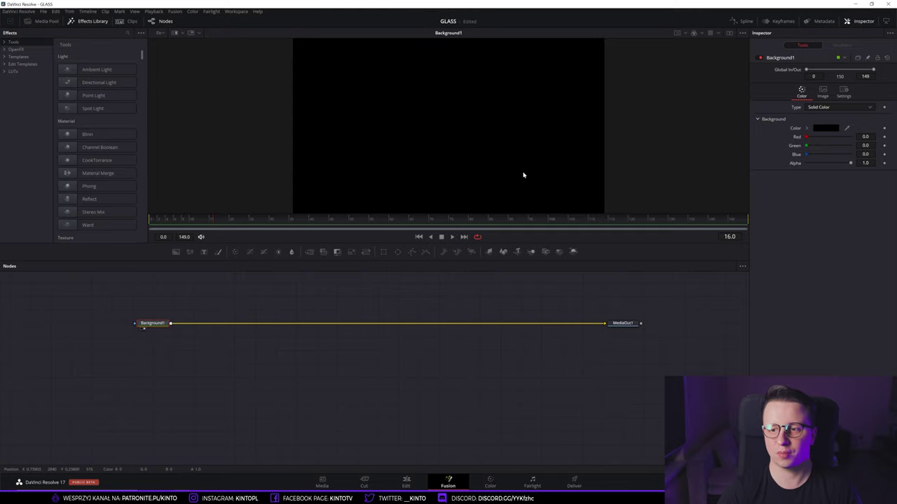
{"action": "left_click", "coordinate": [841, 107]}
Step: Make Background1 a radial gradient centred with Start X 0.5
{"action": "left_click", "coordinate": [819, 147]}
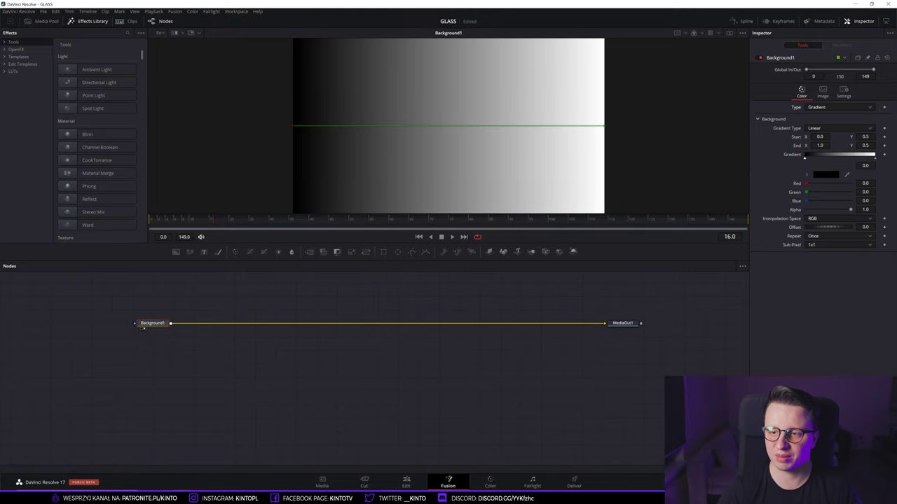
{"action": "left_click", "coordinate": [823, 128]}
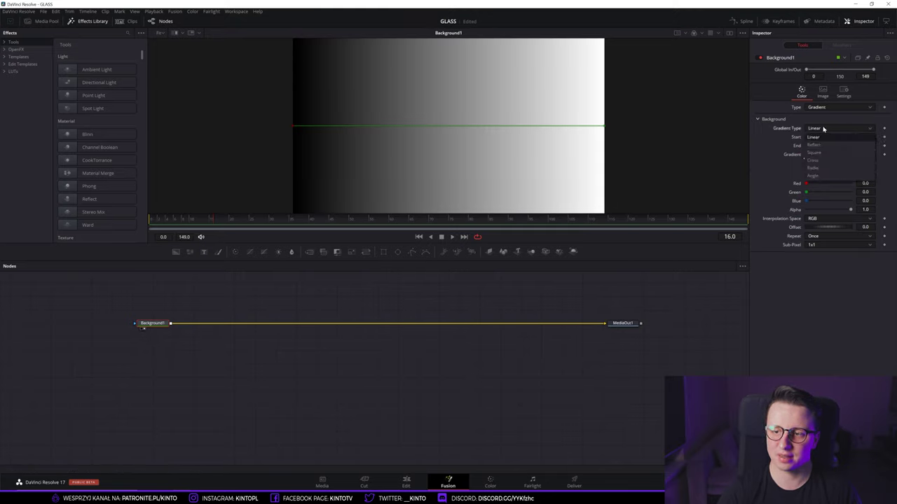
{"action": "left_click", "coordinate": [816, 169]}
{"action": "scroll", "coordinate": [388, 161], "scroll_direction": "down", "scroll_amount": 1}
{"action": "scroll", "coordinate": [388, 161], "scroll_direction": "up", "scroll_amount": 1}
{"action": "scroll", "coordinate": [386, 158], "scroll_direction": "down", "scroll_amount": 2}
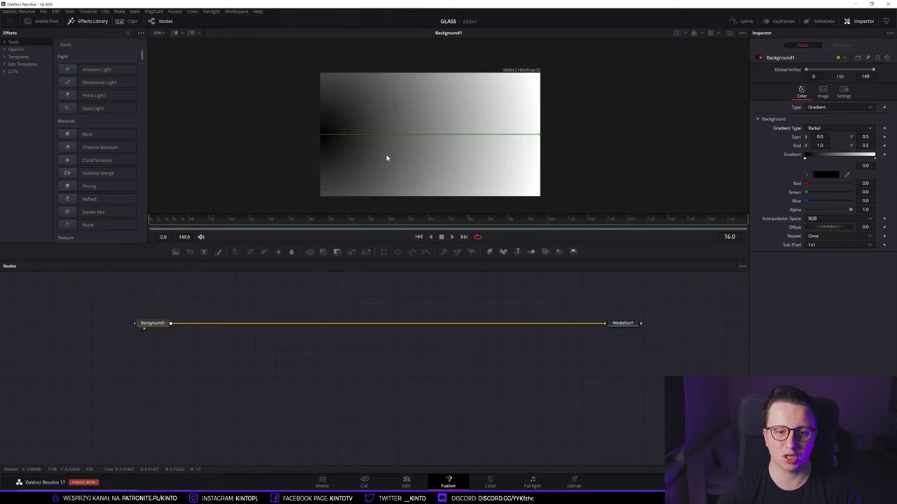
{"action": "left_click", "coordinate": [820, 137]}
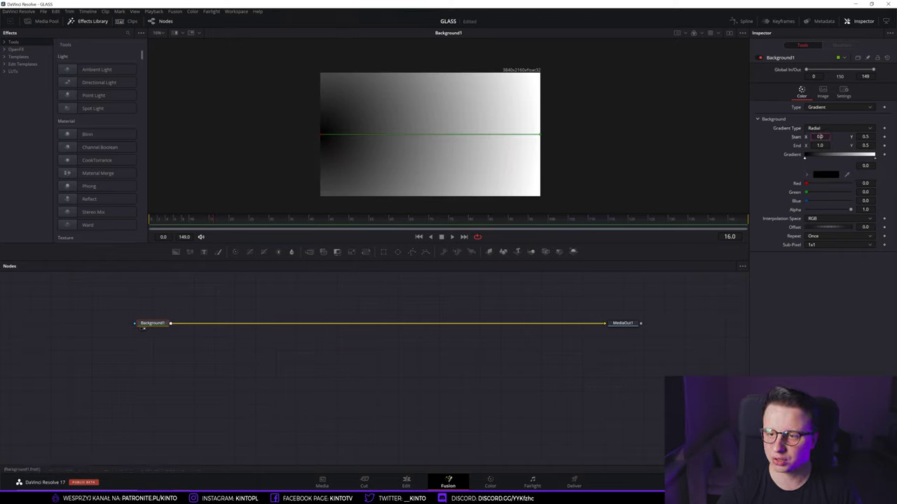
{"action": "type", "text": "0.5"}
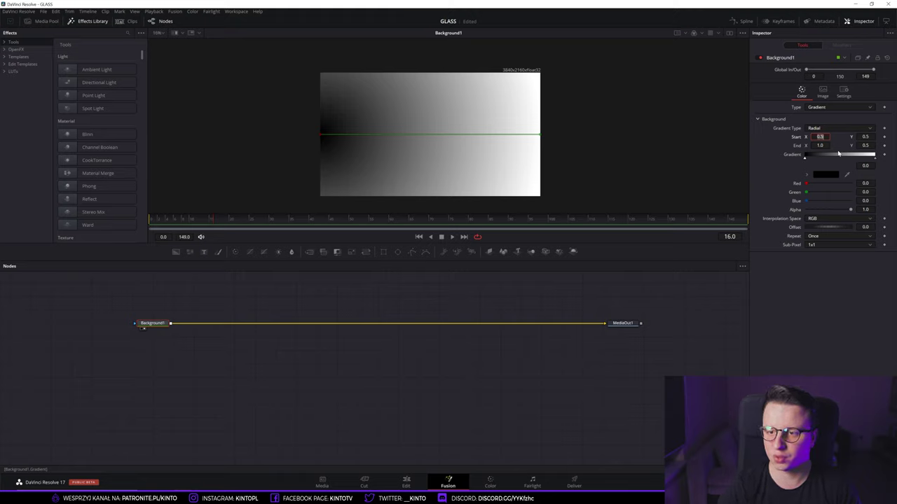
{"action": "key", "text": "Tab"}
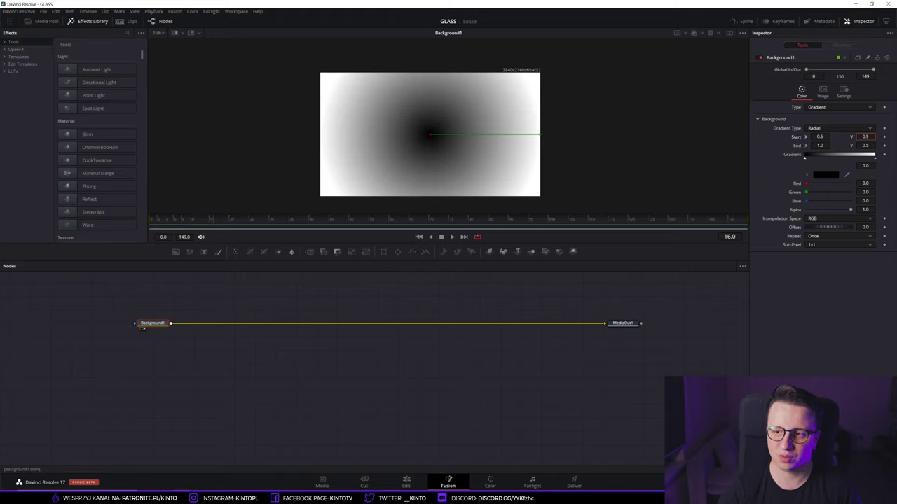
Step: Drag the gradient's end point outward past the right edge to about X 1.27
{"action": "left_click", "coordinate": [818, 136]}
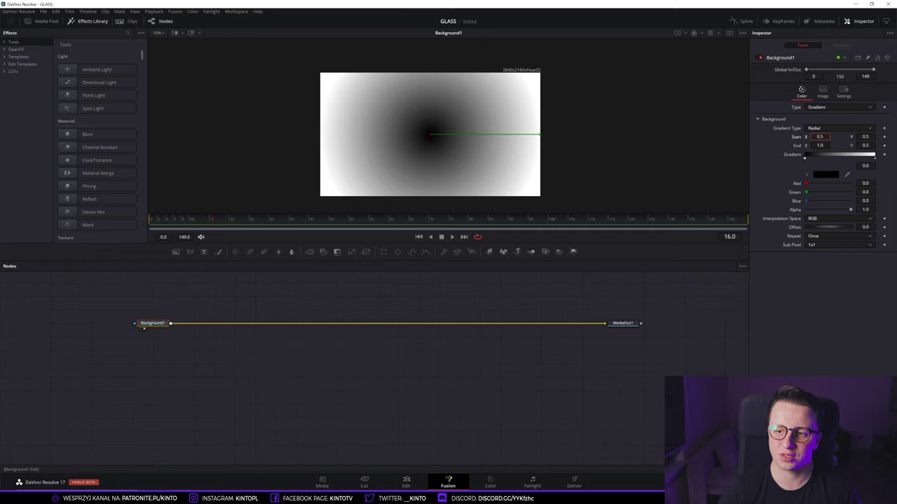
{"action": "left_click", "coordinate": [545, 134]}
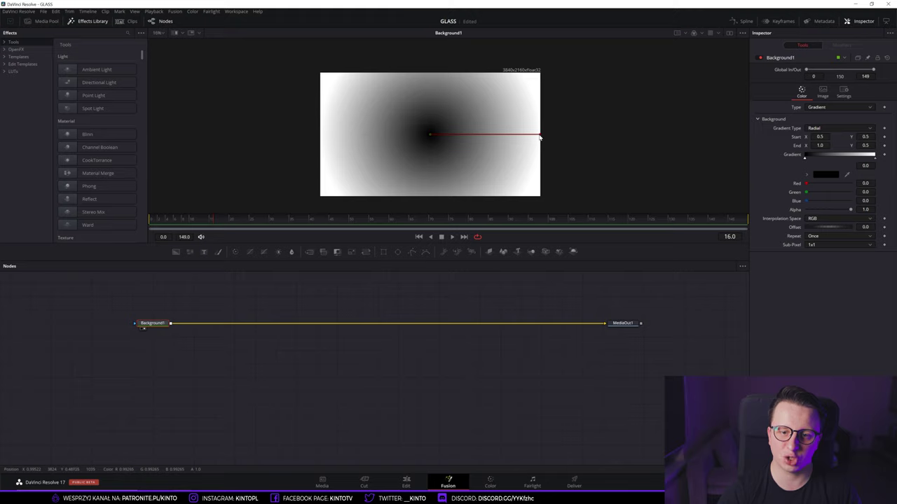
{"action": "left_click_drag", "start_coordinate": [539, 137], "coordinate": [630, 205]}
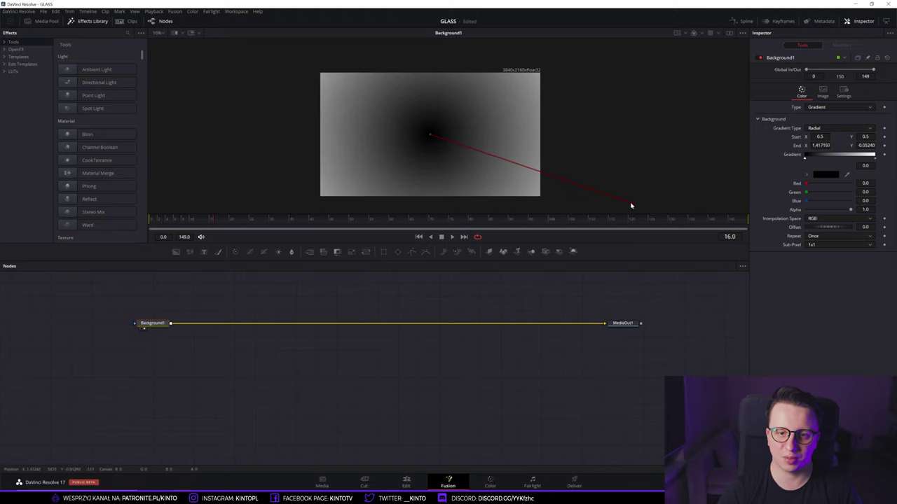
{"action": "left_click_drag", "start_coordinate": [631, 205], "coordinate": [599, 198]}
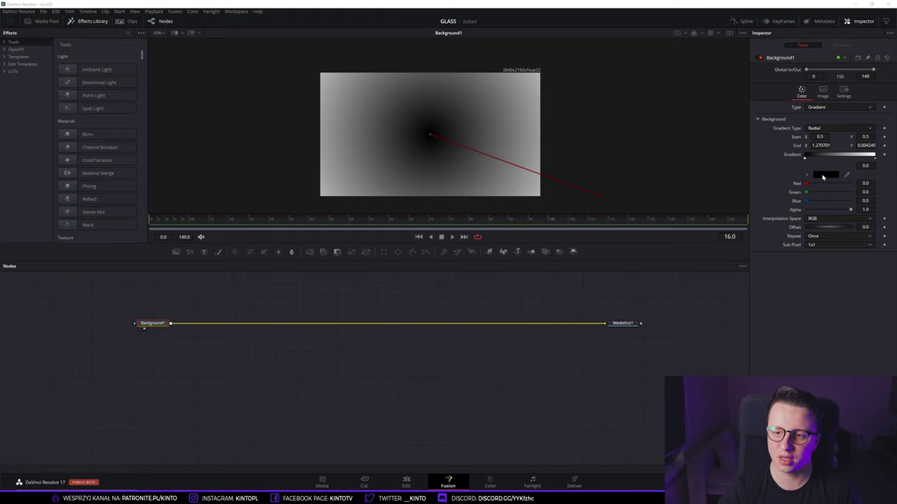
{"action": "left_click", "coordinate": [824, 176]}
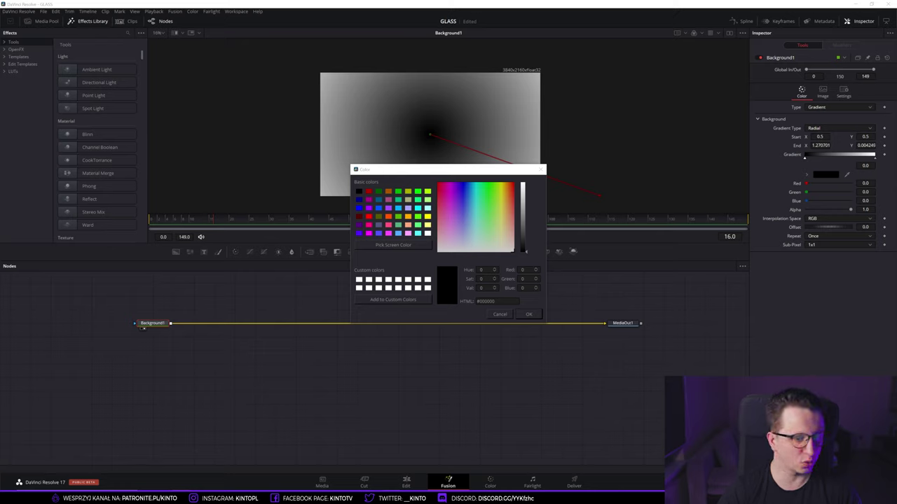
Step: Set the gradient's centre stop to light pink #fcd4ff
{"action": "left_click", "coordinate": [491, 301]}
{"action": "type", "text": "#c4f0f4"}
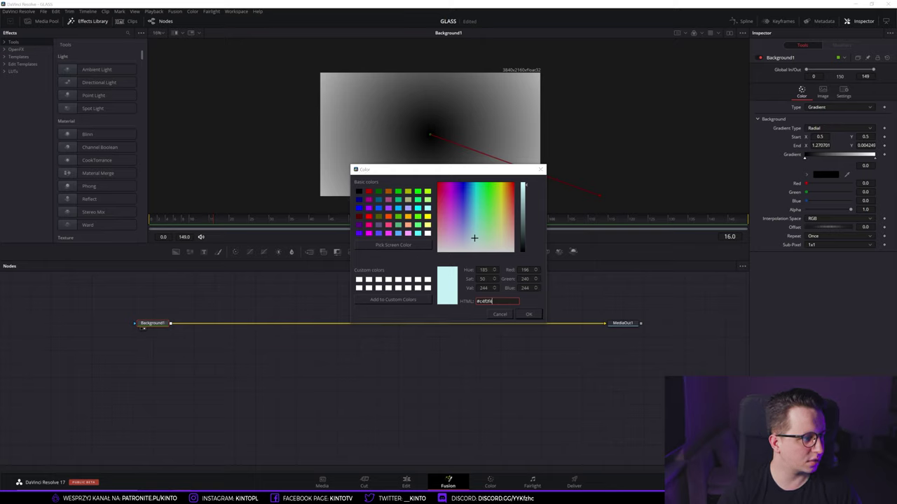
{"action": "left_click", "coordinate": [516, 302]}
{"action": "type", "text": "#fcd4ff"}
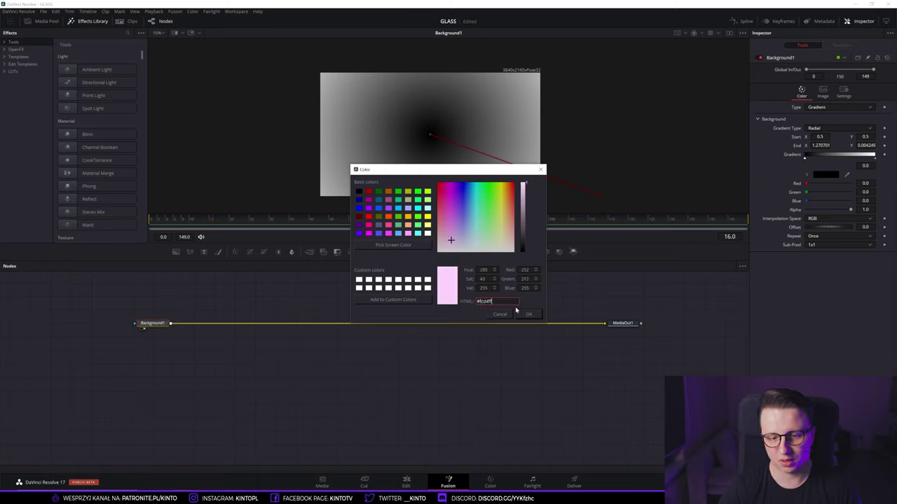
{"action": "left_click", "coordinate": [529, 314]}
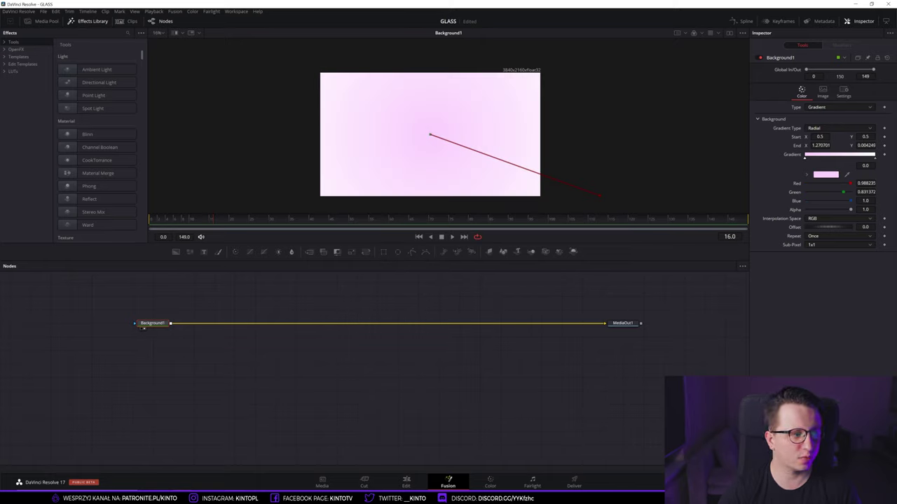
Step: Set the outer stop to light cyan #c4f0f4 and move Background1 left
{"action": "left_click", "coordinate": [874, 159]}
{"action": "left_click", "coordinate": [826, 174]}
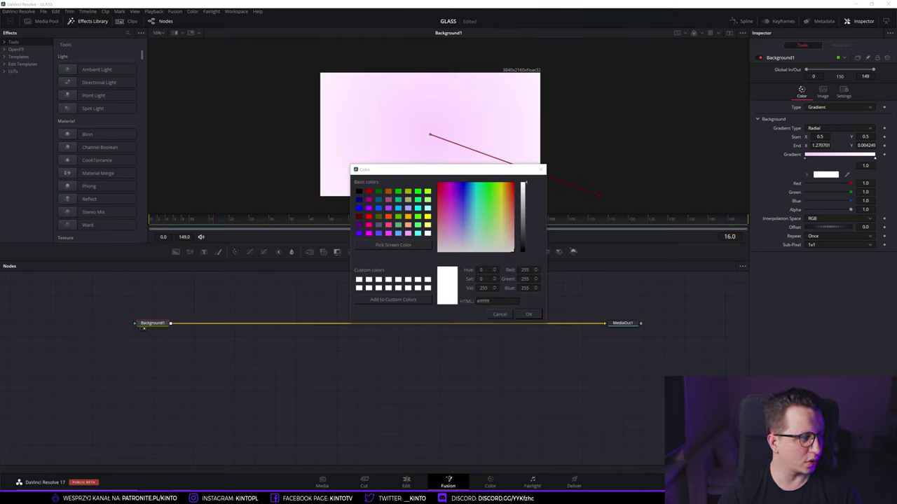
{"action": "triple_click", "coordinate": [491, 301]}
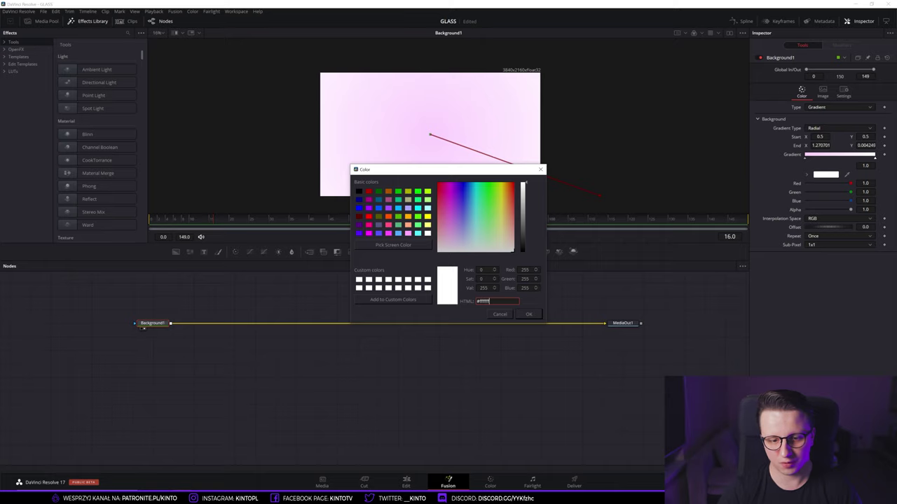
{"action": "type", "text": "#c4f0f4"}
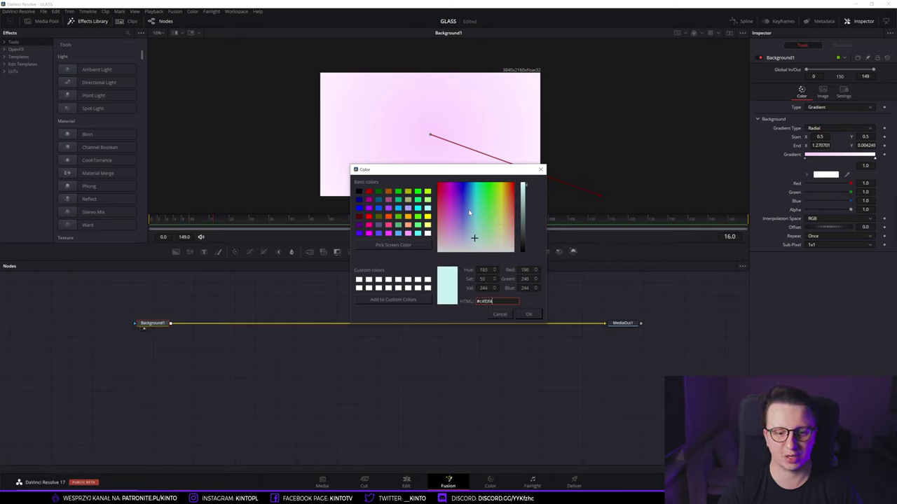
{"action": "left_click", "coordinate": [528, 314]}
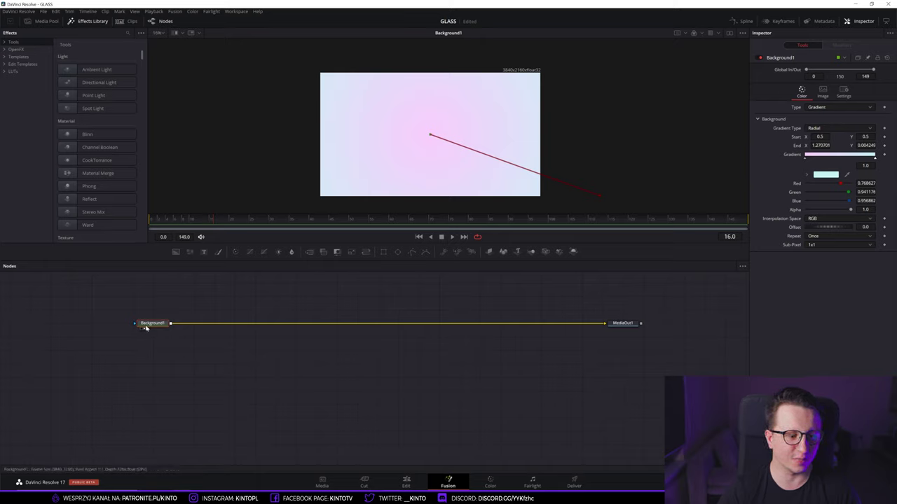
{"action": "left_click_drag", "start_coordinate": [161, 325], "coordinate": [68, 329]}
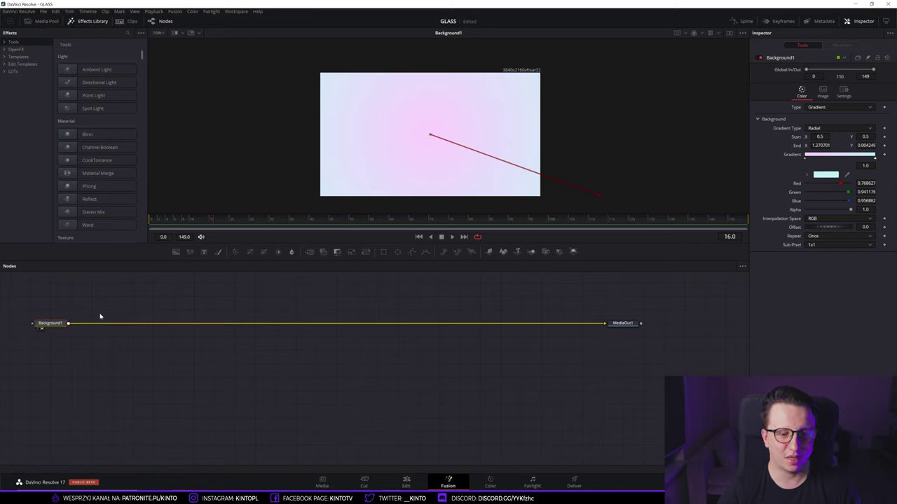
Step: Merge a second Background over the gradient, mask it with a Rectangle, and view MediaOut1
{"action": "key", "text": "shift+space"}
{"action": "type", "text": "bac"}
{"action": "key", "text": "Return"}
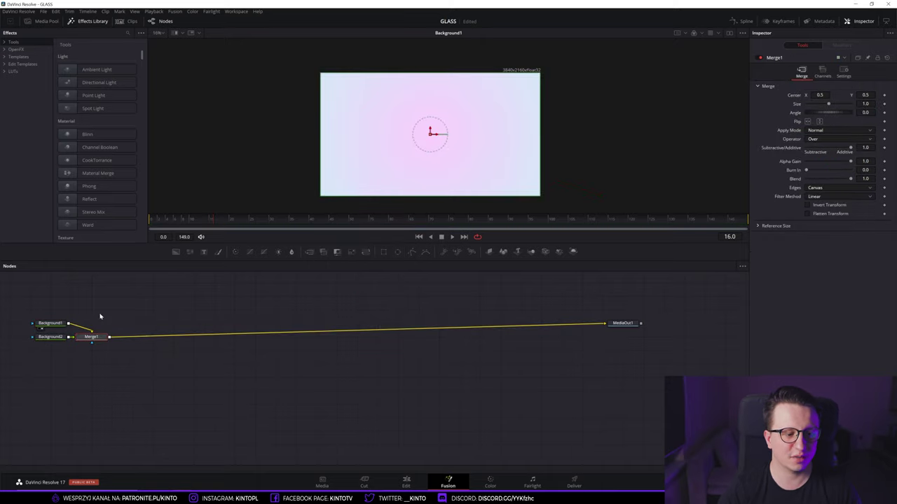
{"action": "left_click_drag", "start_coordinate": [94, 337], "coordinate": [98, 310]}
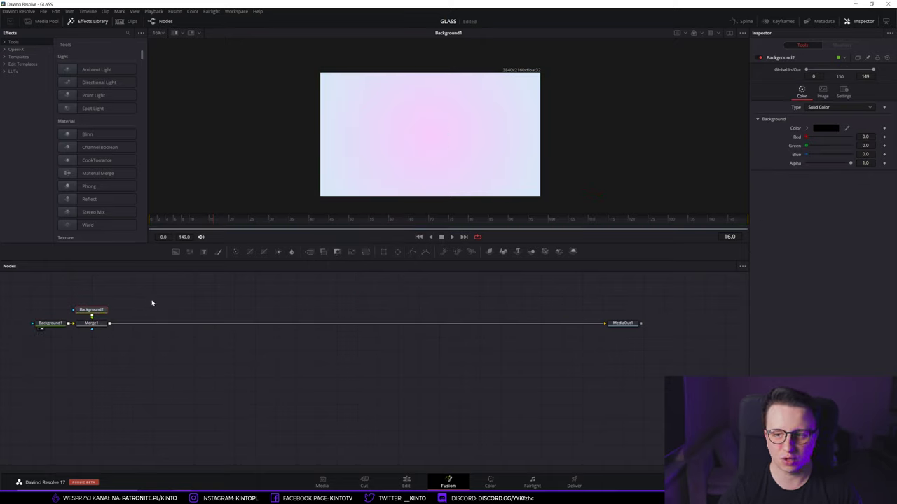
{"action": "left_click", "coordinate": [385, 252]}
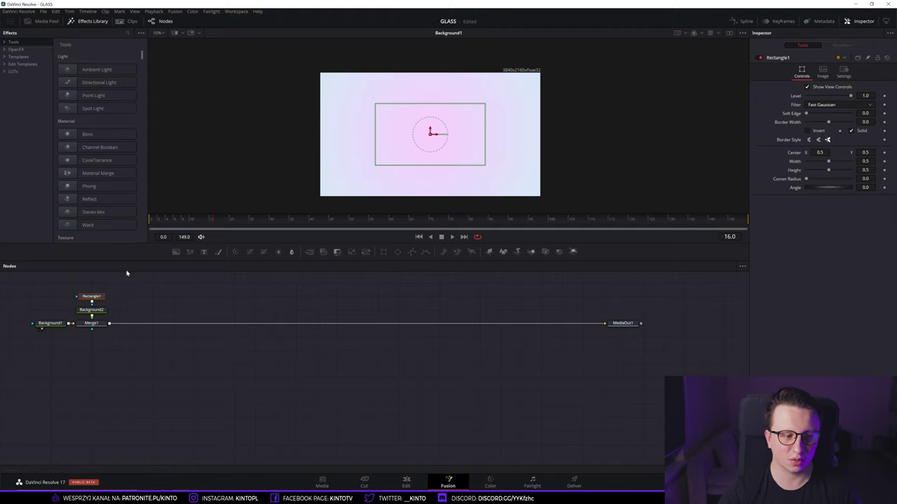
{"action": "left_click", "coordinate": [92, 309]}
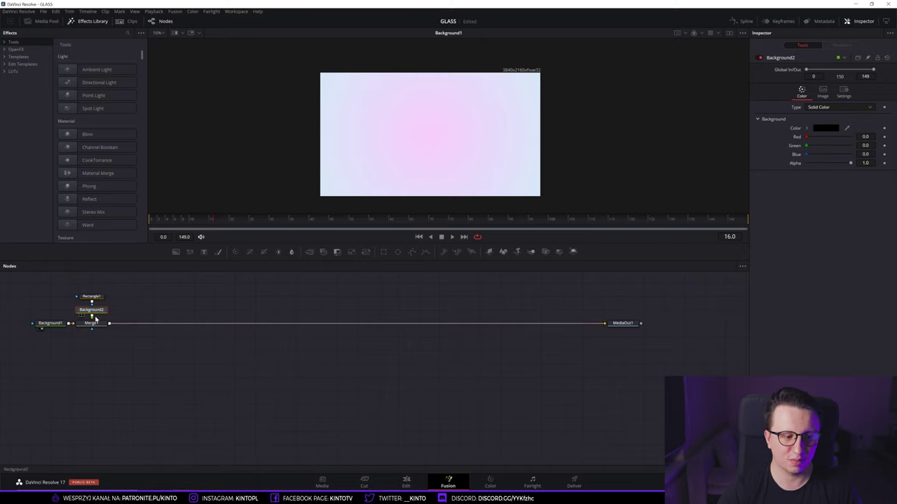
{"action": "left_click", "coordinate": [615, 330]}
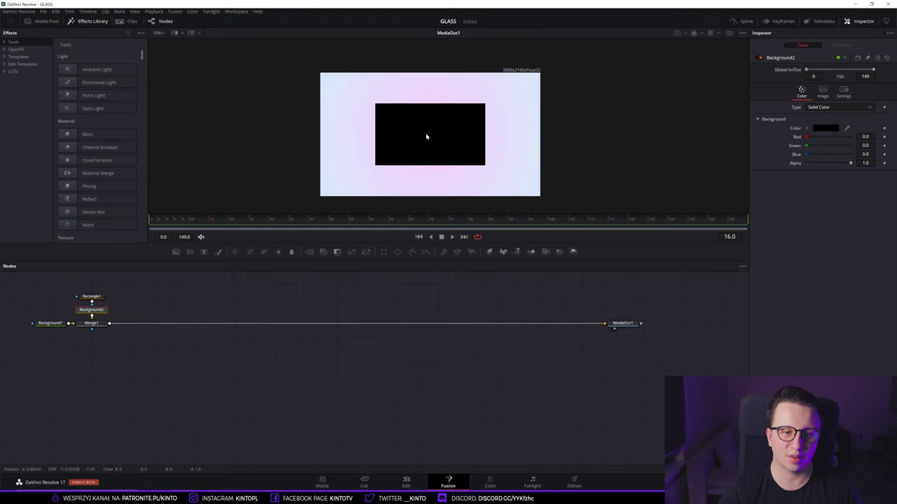
Step: Fit the image in an enlarged viewer and set Rectangle1's width to 0.3
{"action": "left_click", "coordinate": [161, 34]}
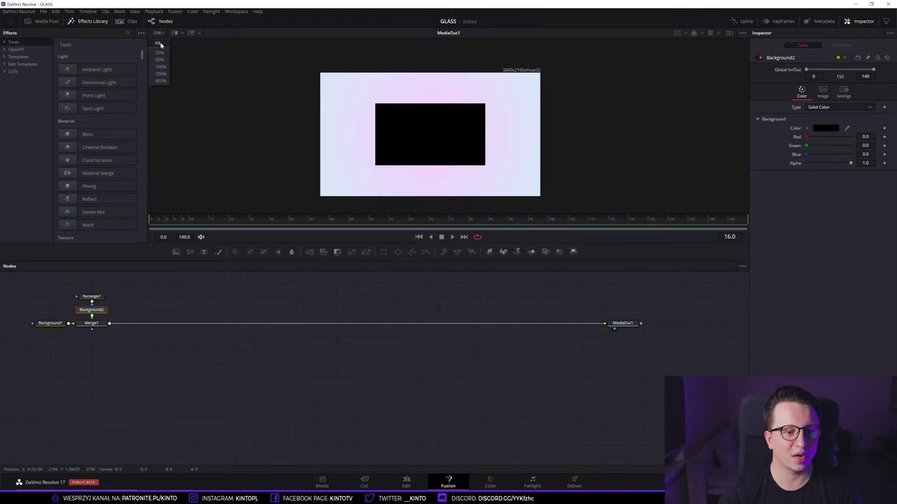
{"action": "left_click", "coordinate": [158, 43]}
{"action": "left_click_drag", "start_coordinate": [231, 259], "coordinate": [231, 289]}
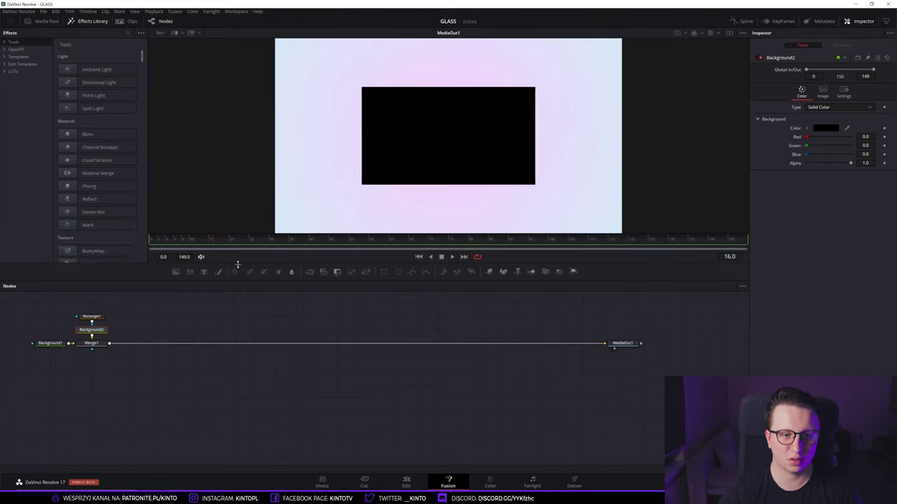
{"action": "left_click", "coordinate": [91, 327]}
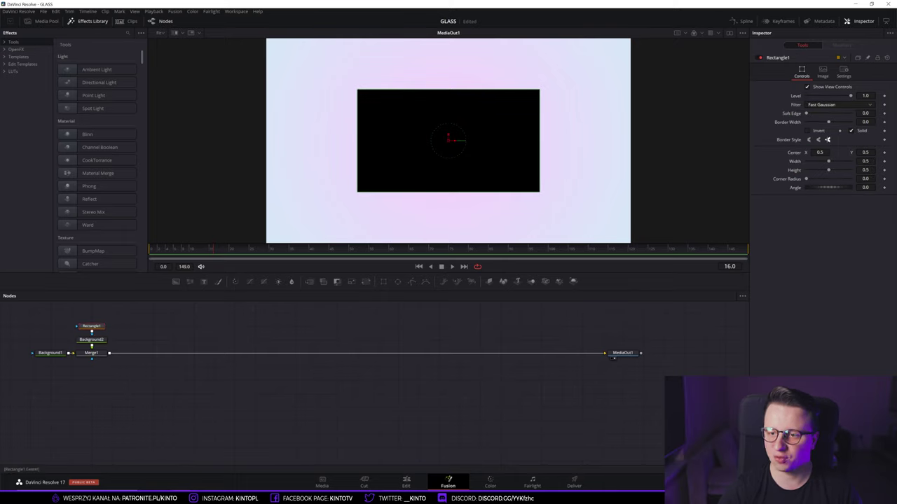
{"action": "left_click", "coordinate": [865, 161]}
{"action": "type", "text": "0.3"}
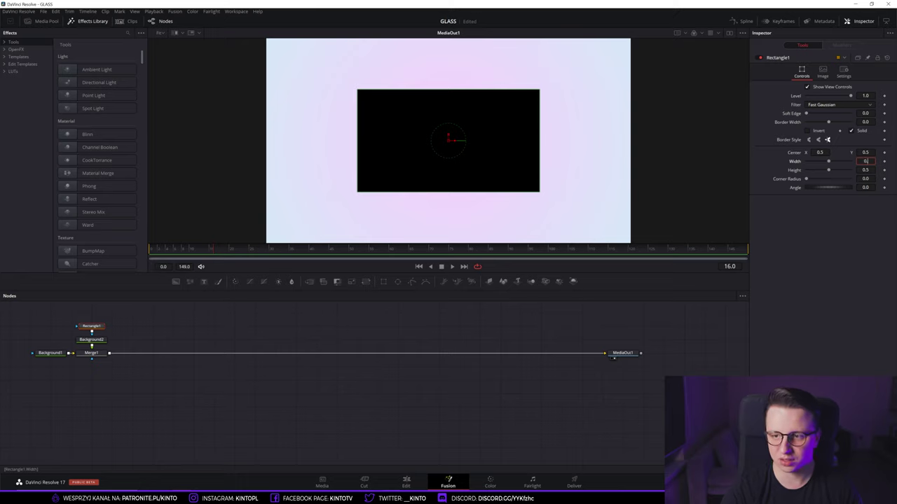
{"action": "key", "text": "Tab"}
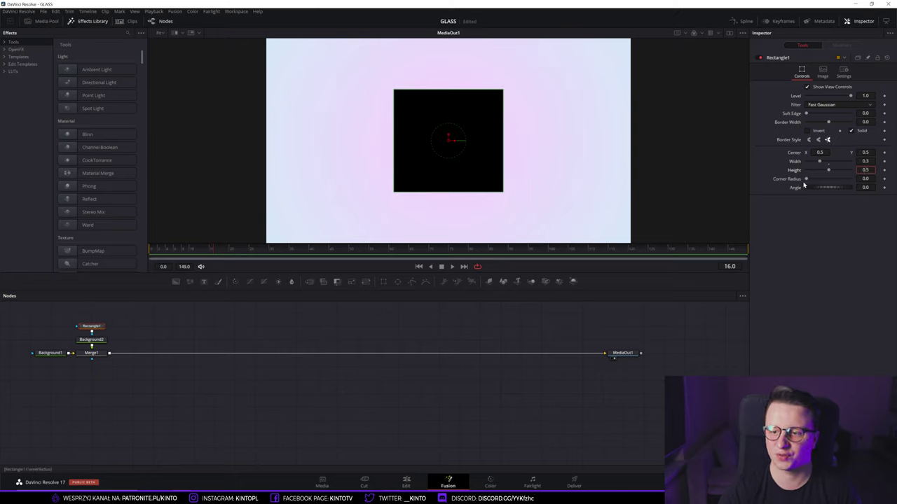
Step: Give the rectangle 0.283 corner radius and -26.1° angle, pushed to the upper-left edge
{"action": "left_click_drag", "start_coordinate": [807, 179], "coordinate": [819, 180]}
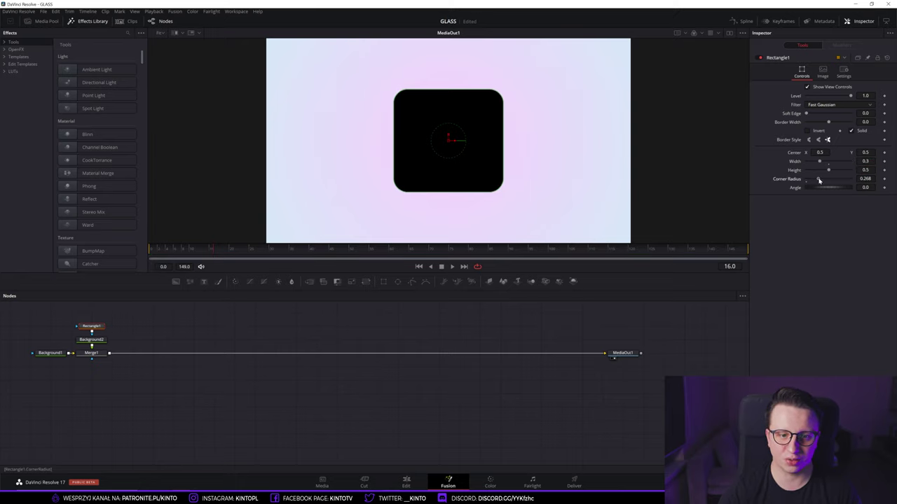
{"action": "left_click_drag", "start_coordinate": [818, 180], "coordinate": [820, 180]}
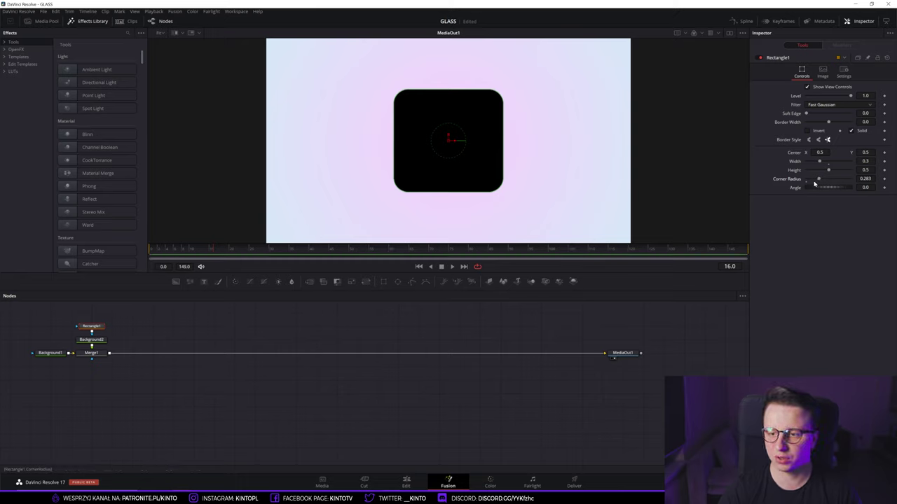
{"action": "left_click_drag", "start_coordinate": [817, 187], "coordinate": [821, 188]}
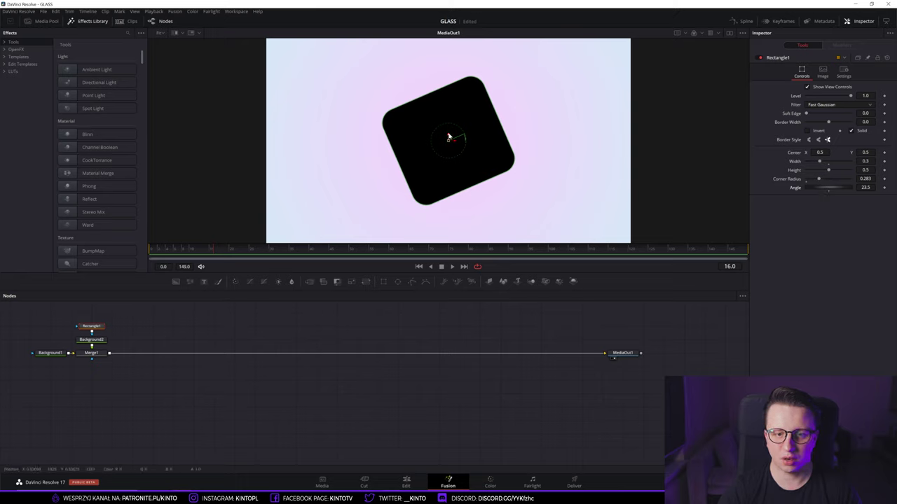
{"action": "left_click_drag", "start_coordinate": [449, 137], "coordinate": [447, 91]}
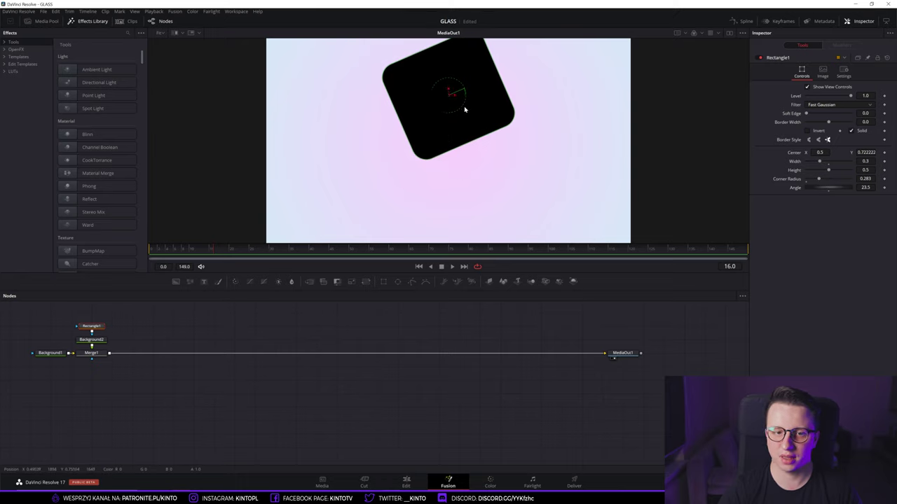
{"action": "mouse_move", "coordinate": [454, 95]}
{"action": "left_mouse_down"}
{"action": "mouse_move", "coordinate": [288, 90]}
{"action": "mouse_move", "coordinate": [292, 73]}
{"action": "left_mouse_up"}
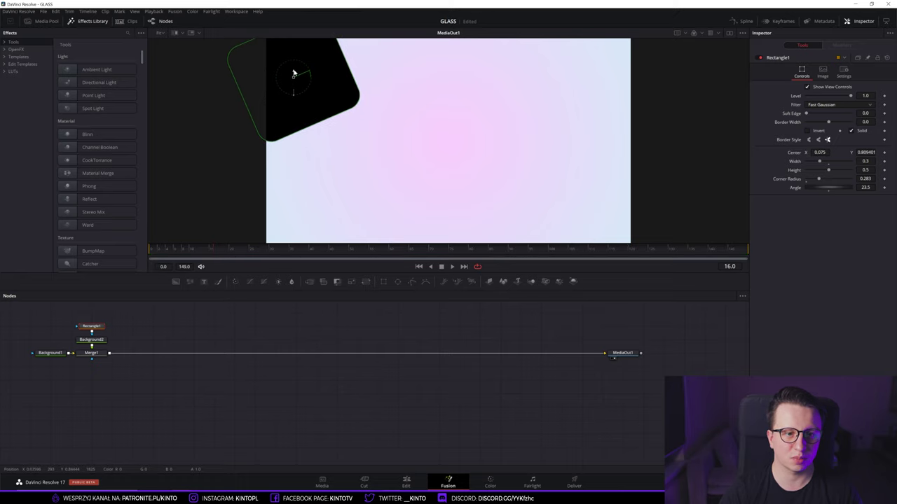
{"action": "left_click_drag", "start_coordinate": [829, 187], "coordinate": [814, 188]}
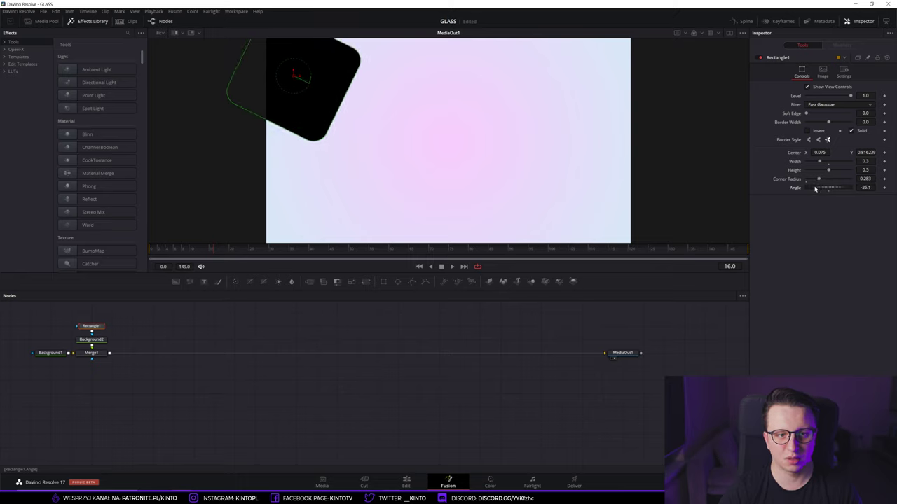
{"action": "mouse_move", "coordinate": [298, 77]}
{"action": "left_mouse_down"}
{"action": "mouse_move", "coordinate": [266, 72]}
{"action": "mouse_move", "coordinate": [273, 95]}
{"action": "left_mouse_up"}
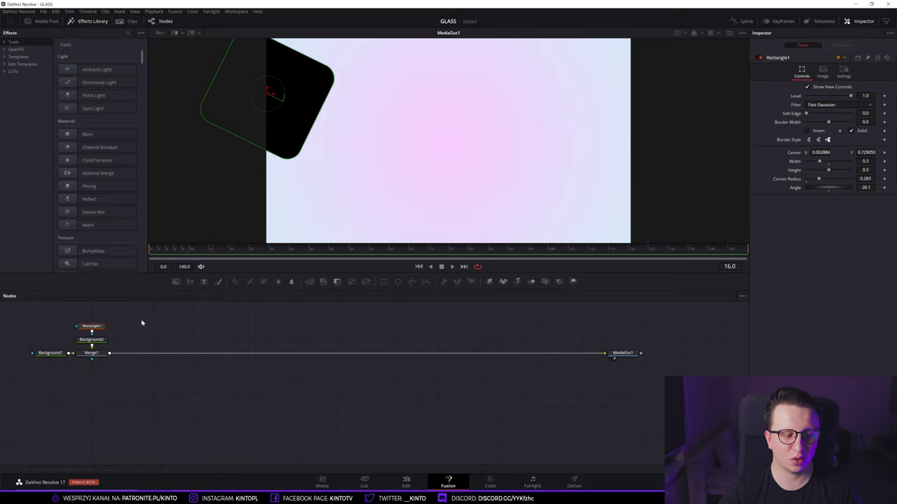
{"action": "left_click_drag", "start_coordinate": [131, 318], "coordinate": [74, 363]}
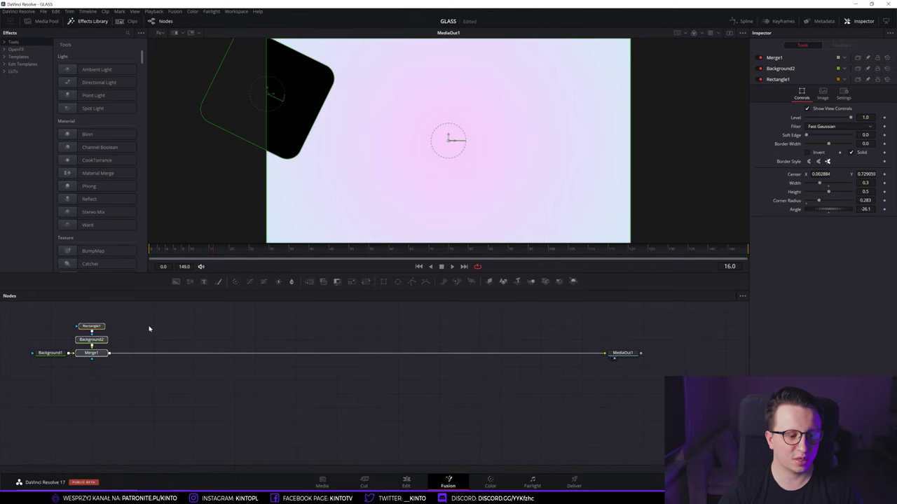
Step: Paste two copies of the rectangle group into the main line, wiring Background2_2 into Merge1_2
{"action": "key", "text": "ctrl+v"}
{"action": "left_click_drag", "start_coordinate": [104, 365], "coordinate": [146, 339]}
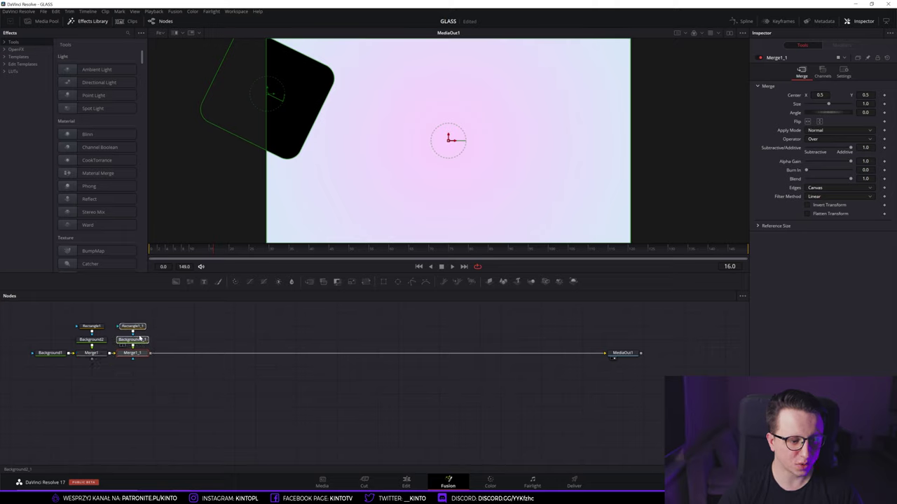
{"action": "key", "text": "ctrl+v"}
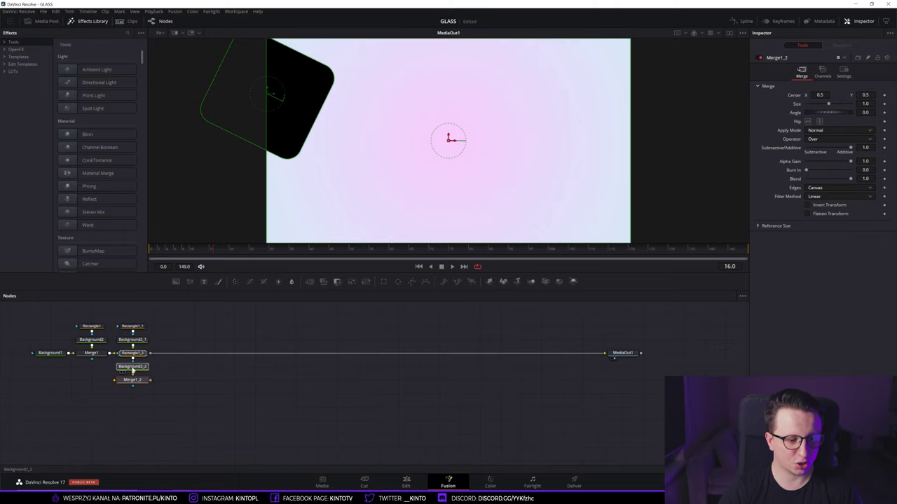
{"action": "left_click_drag", "start_coordinate": [140, 367], "coordinate": [180, 341]}
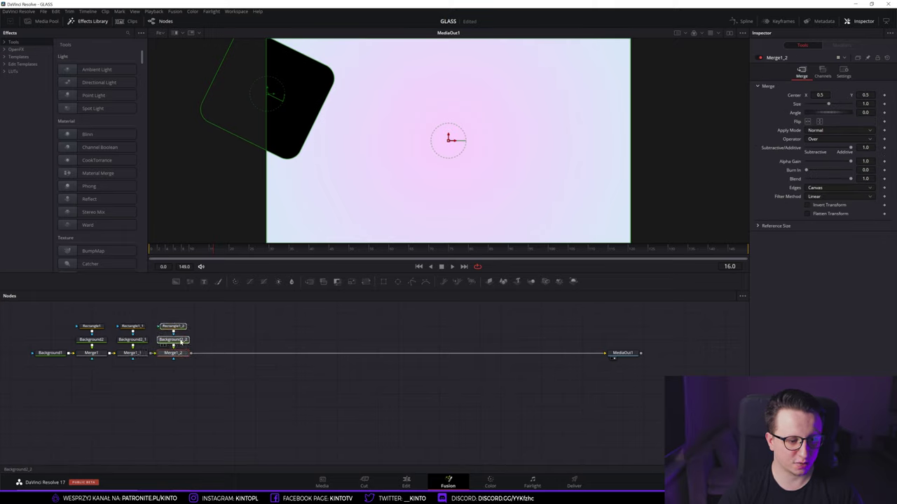
{"action": "left_click", "coordinate": [134, 354]}
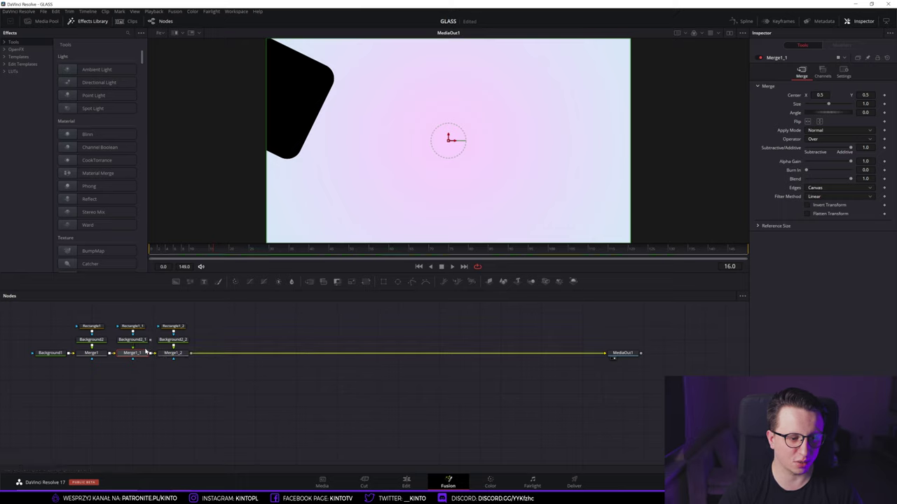
{"action": "left_click", "coordinate": [173, 354]}
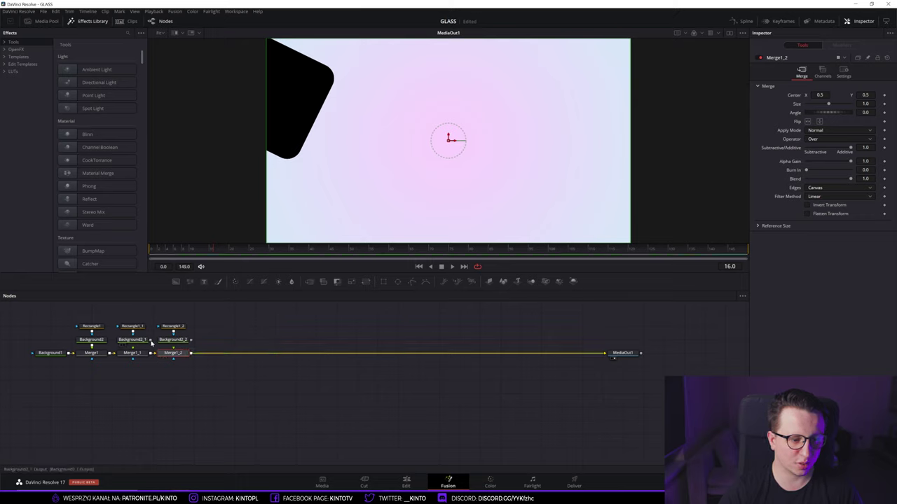
{"action": "left_click_drag", "start_coordinate": [190, 340], "coordinate": [173, 356]}
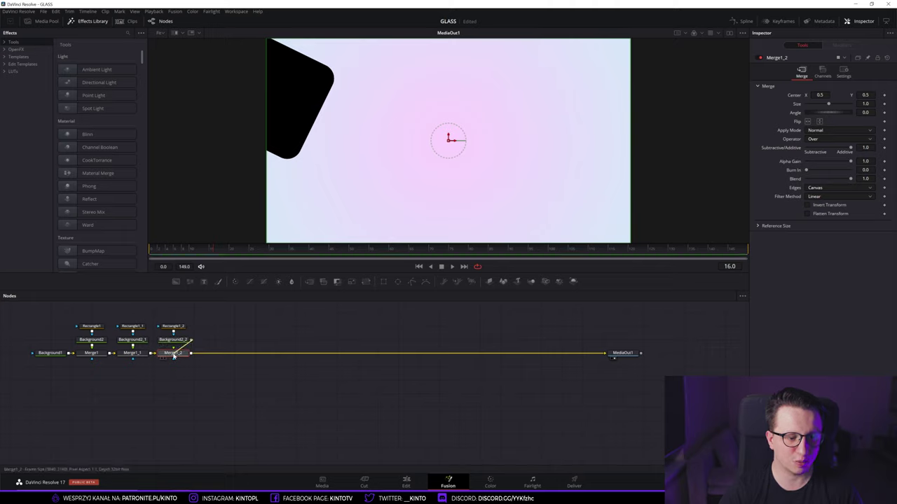
{"action": "left_click", "coordinate": [131, 342]}
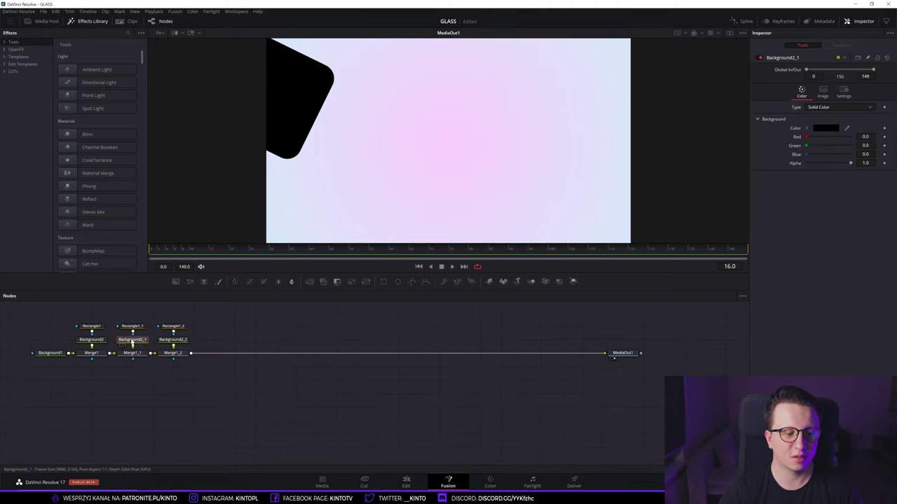
Step: Make Rectangle1_1 0.2 × 0.4, rotated -151.3°, and place it at the upper right
{"action": "left_click", "coordinate": [138, 328]}
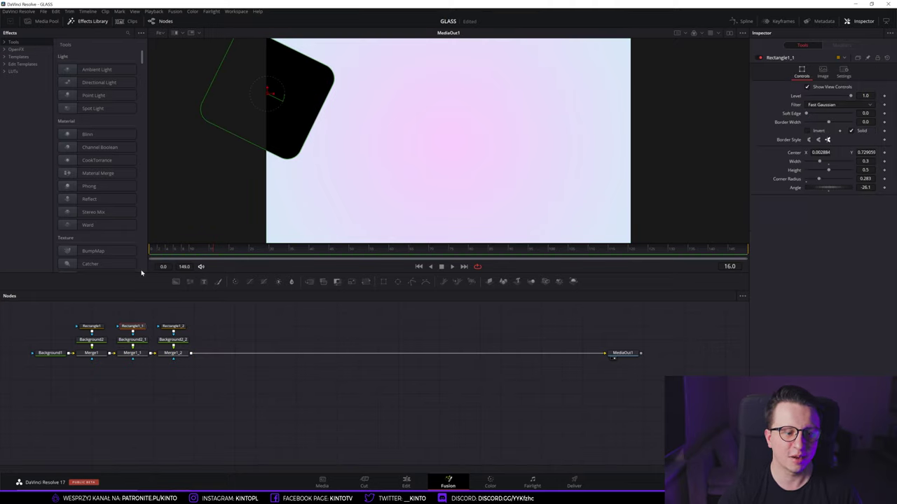
{"action": "mouse_move", "coordinate": [274, 96]}
{"action": "left_mouse_down"}
{"action": "mouse_move", "coordinate": [565, 105]}
{"action": "mouse_move", "coordinate": [562, 231]}
{"action": "left_mouse_up"}
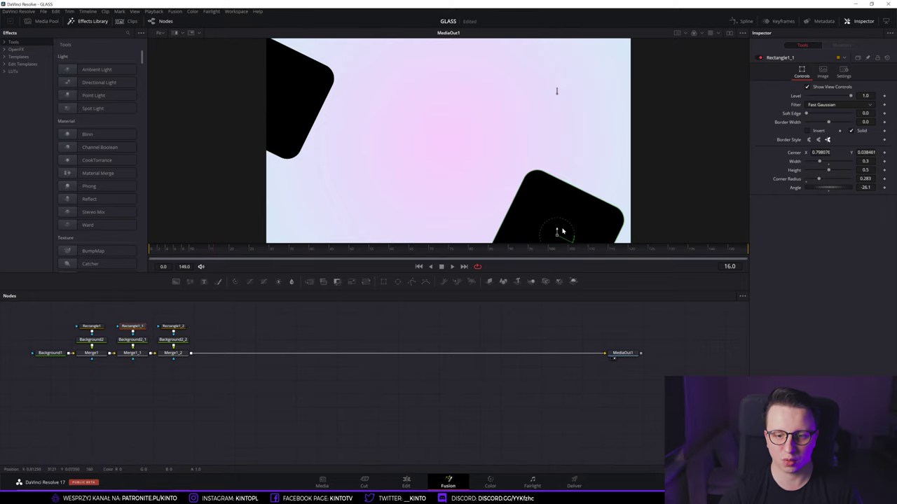
{"action": "left_click_drag", "start_coordinate": [562, 237], "coordinate": [443, 235]}
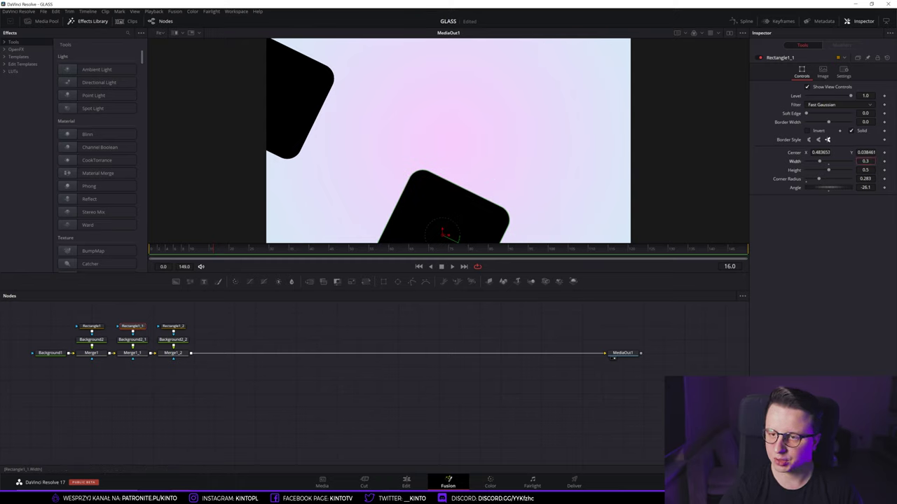
{"action": "type", "text": "0.2"}
{"action": "key", "text": "Tab"}
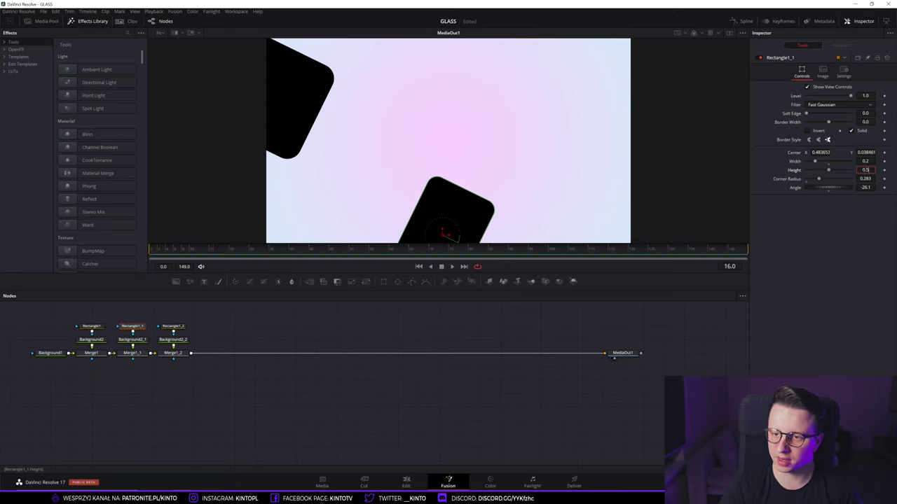
{"action": "type", "text": "0.4"}
{"action": "key", "text": "Return"}
{"action": "left_click_drag", "start_coordinate": [443, 230], "coordinate": [442, 191]}
{"action": "left_click_drag", "start_coordinate": [827, 187], "coordinate": [821, 197]}
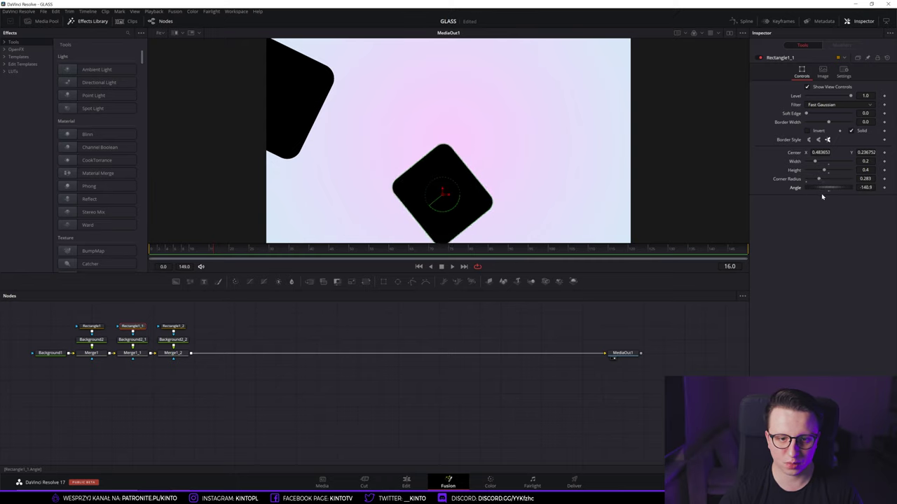
{"action": "left_click_drag", "start_coordinate": [821, 196], "coordinate": [819, 196]}
{"action": "mouse_move", "coordinate": [449, 200]}
{"action": "left_mouse_down"}
{"action": "mouse_move", "coordinate": [531, 180]}
{"action": "mouse_move", "coordinate": [560, 183]}
{"action": "mouse_move", "coordinate": [543, 109]}
{"action": "left_mouse_up"}
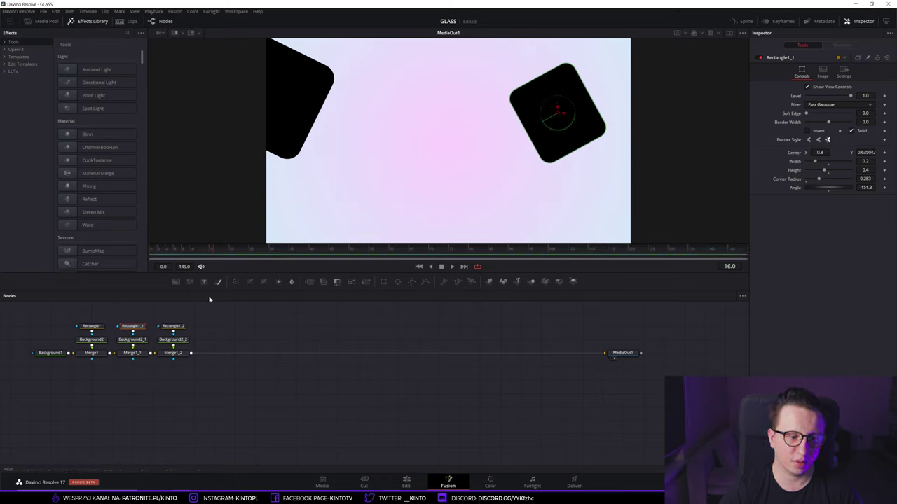
{"action": "left_click", "coordinate": [171, 327]}
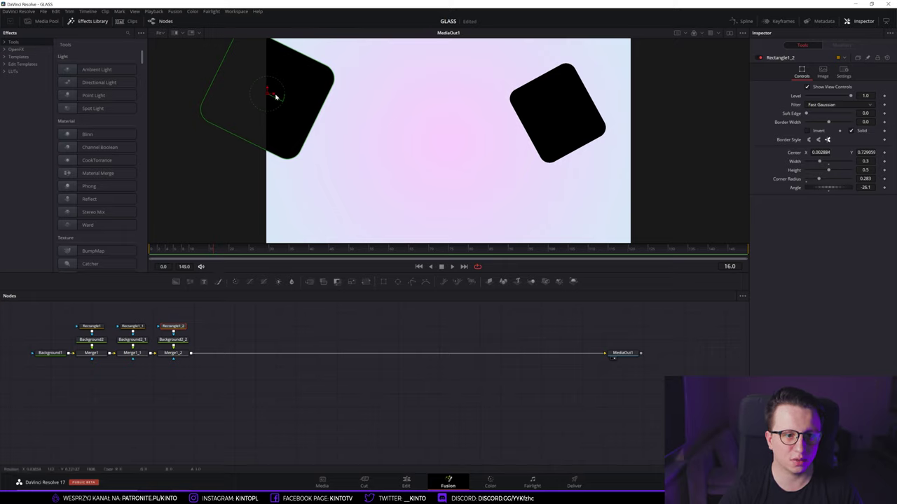
Step: Rotate Rectangle1_2 to -185.2° and move it to the bottom edge
{"action": "mouse_move", "coordinate": [276, 97]}
{"action": "left_mouse_down"}
{"action": "mouse_move", "coordinate": [406, 90]}
{"action": "mouse_move", "coordinate": [420, 243]}
{"action": "left_mouse_up"}
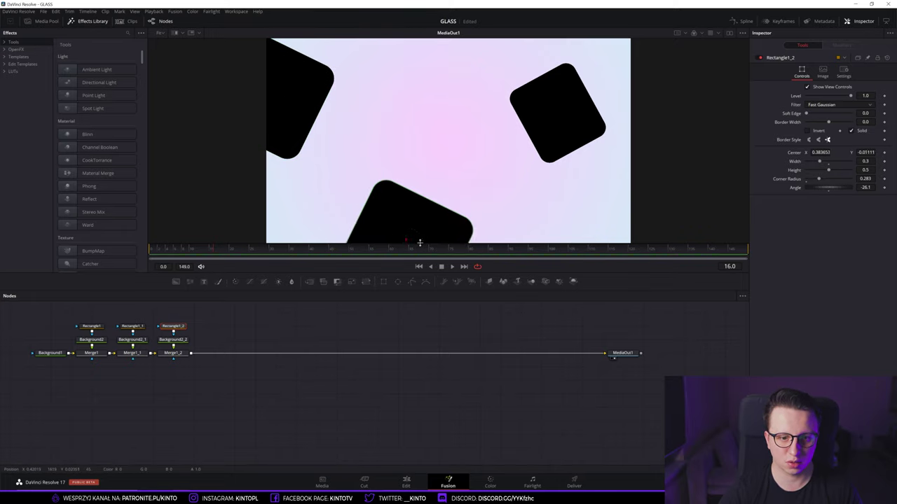
{"action": "mouse_move", "coordinate": [406, 241]}
{"action": "left_mouse_down"}
{"action": "mouse_move", "coordinate": [403, 55]}
{"action": "mouse_move", "coordinate": [476, 61]}
{"action": "left_mouse_up"}
{"action": "left_click", "coordinate": [815, 184]}
{"action": "left_click_drag", "start_coordinate": [814, 185], "coordinate": [791, 185]}
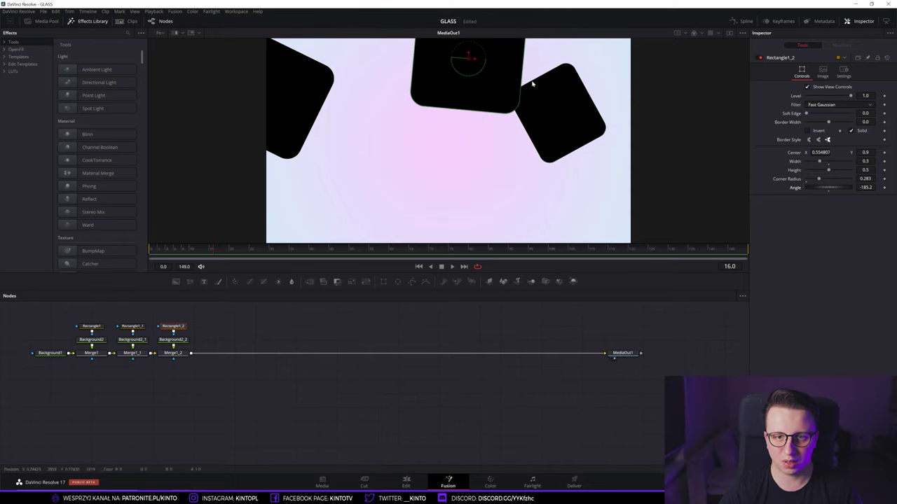
{"action": "mouse_move", "coordinate": [466, 54]}
{"action": "left_mouse_down"}
{"action": "mouse_move", "coordinate": [488, 268]}
{"action": "mouse_move", "coordinate": [487, 261]}
{"action": "left_mouse_up"}
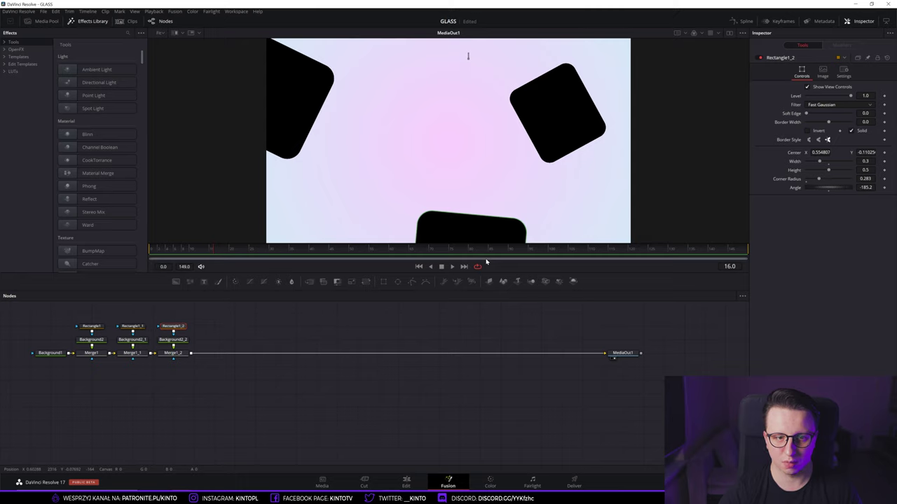
{"action": "left_click_drag", "start_coordinate": [486, 261], "coordinate": [472, 207]}
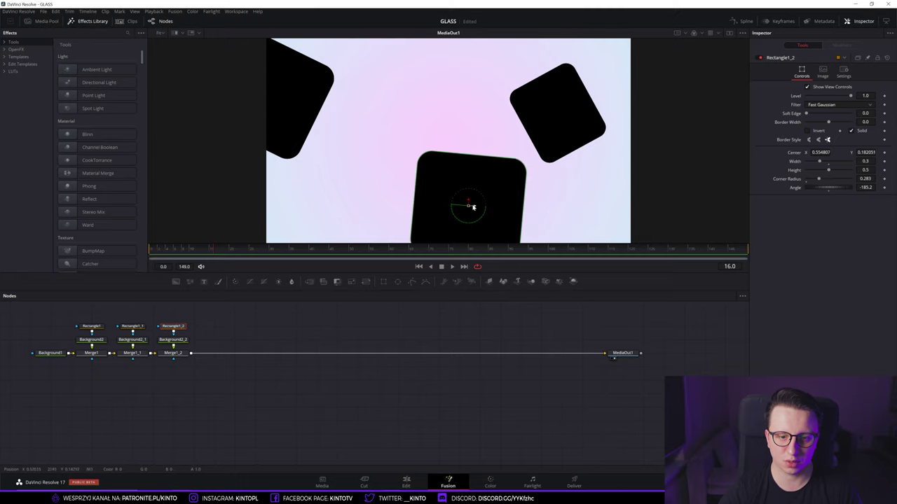
Step: Size the third rectangle to 0.2 × 0.3 and settle it near the bottom edge
{"action": "left_click", "coordinate": [865, 161]}
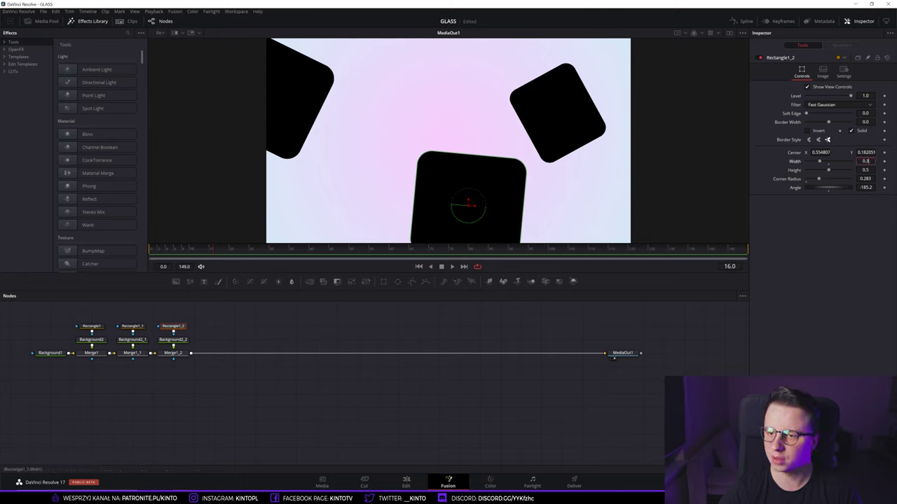
{"action": "type", "text": "0.2"}
{"action": "key", "text": "Tab"}
{"action": "type", "text": "0.3"}
{"action": "key", "text": "Tab"}
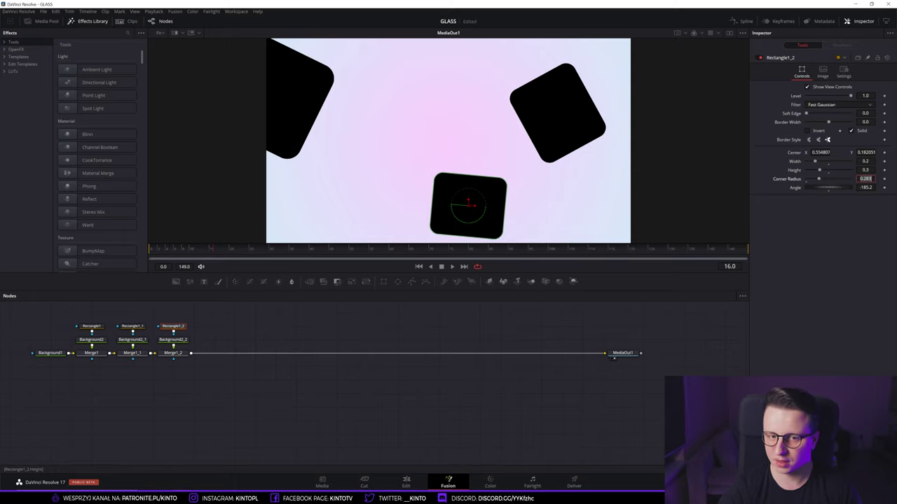
{"action": "mouse_move", "coordinate": [468, 203]}
{"action": "left_mouse_down"}
{"action": "mouse_move", "coordinate": [468, 50]}
{"action": "mouse_move", "coordinate": [412, 222]}
{"action": "mouse_move", "coordinate": [384, 218]}
{"action": "left_mouse_up"}
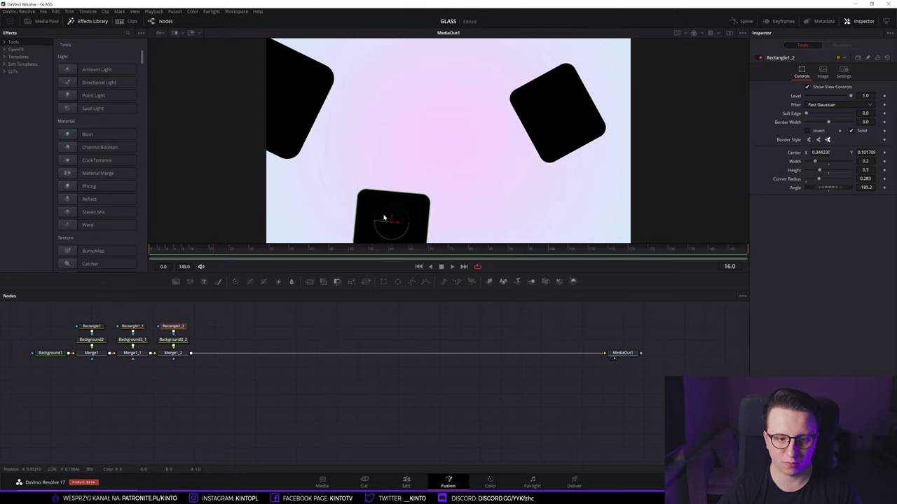
{"action": "left_click_drag", "start_coordinate": [391, 218], "coordinate": [391, 222]}
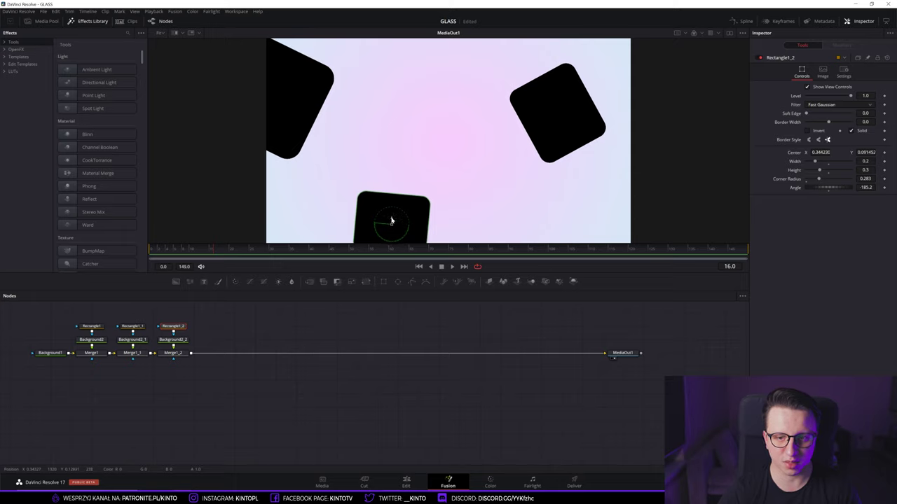
{"action": "left_click_drag", "start_coordinate": [201, 337], "coordinate": [157, 366]}
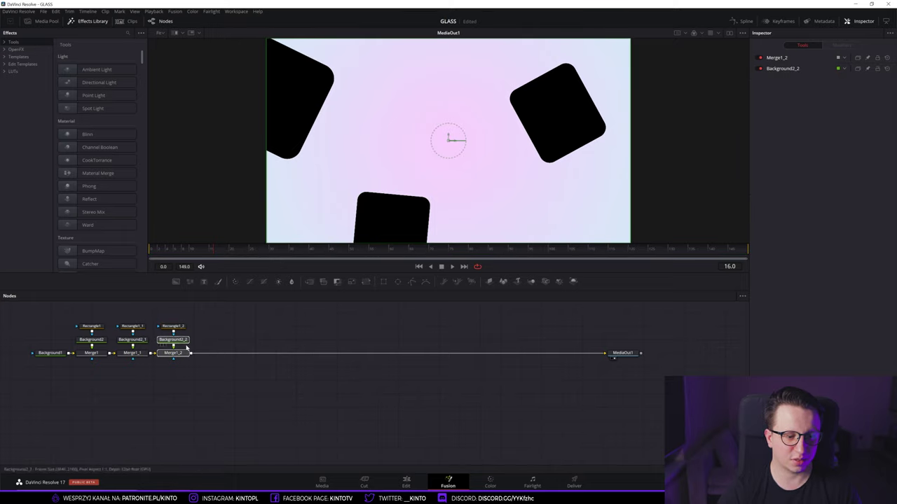
Step: Duplicate the Merge1_2 and Background2_2 pair onto the end of the merge chain
{"action": "key", "text": "ctrl+c"}
{"action": "key", "text": "ctrl+v"}
{"action": "mouse_move", "coordinate": [180, 381]}
{"action": "left_mouse_down"}
{"action": "mouse_move", "coordinate": [223, 347]}
{"action": "mouse_move", "coordinate": [213, 355]}
{"action": "left_mouse_up"}
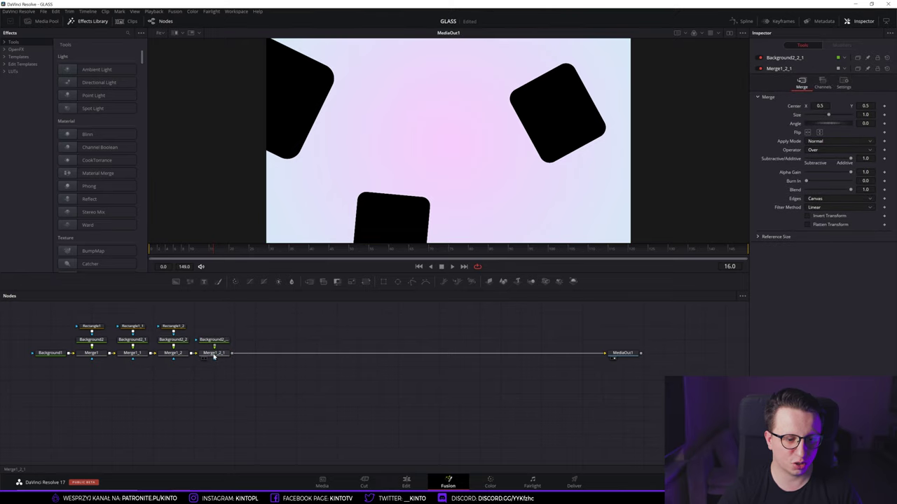
{"action": "left_click", "coordinate": [213, 355]}
{"action": "left_click", "coordinate": [214, 340]}
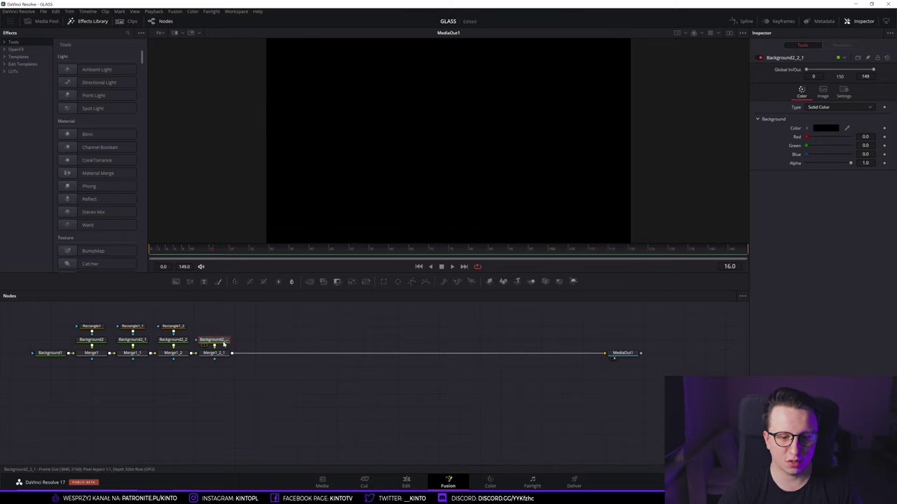
Step: Mask Background2_2_1 with a 0.3 × 0.3 ellipse placed near the bottom edge
{"action": "left_click", "coordinate": [397, 281]}
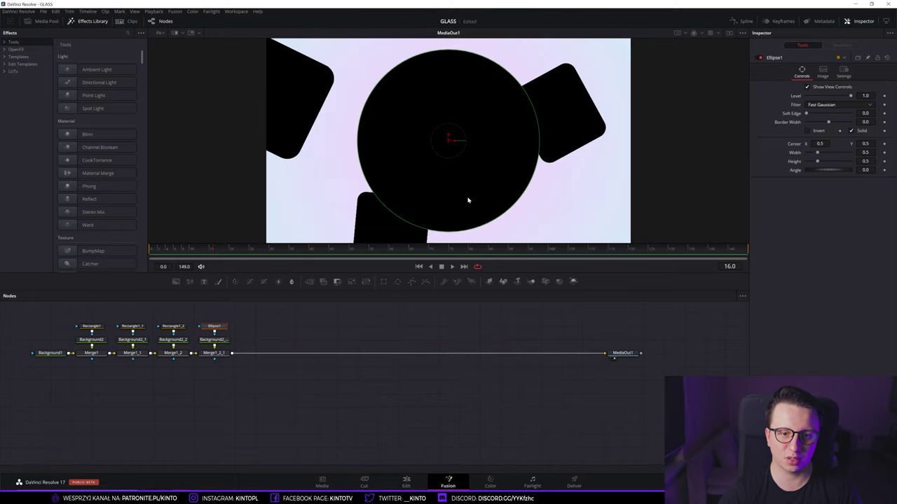
{"action": "left_click", "coordinate": [865, 152]}
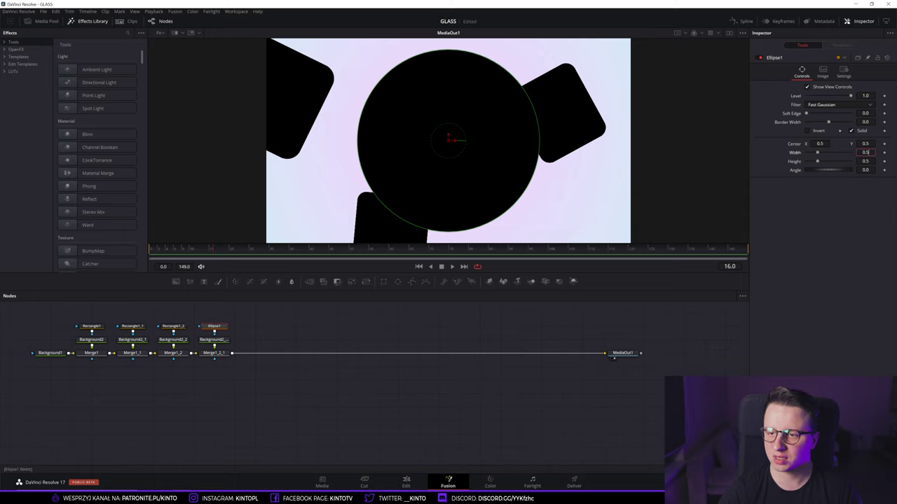
{"action": "type", "text": "0.3"}
{"action": "key", "text": "Tab"}
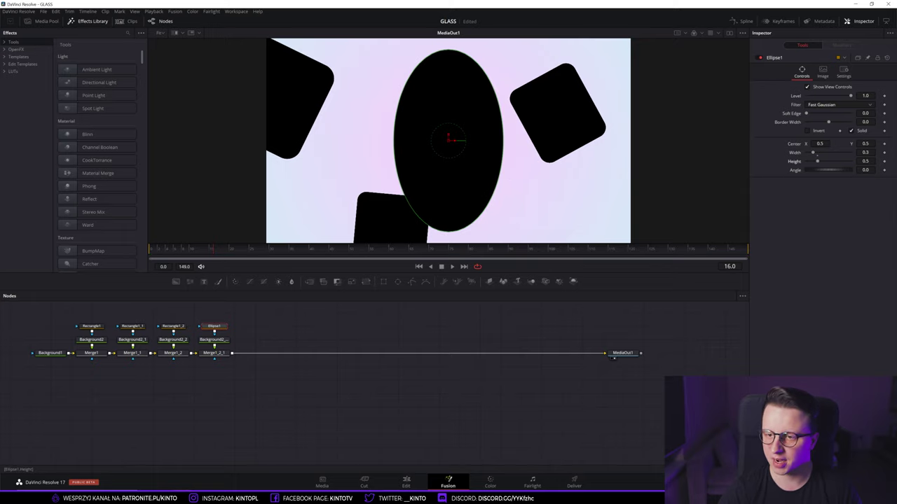
{"action": "type", "text": "0.3"}
{"action": "key", "text": "Tab"}
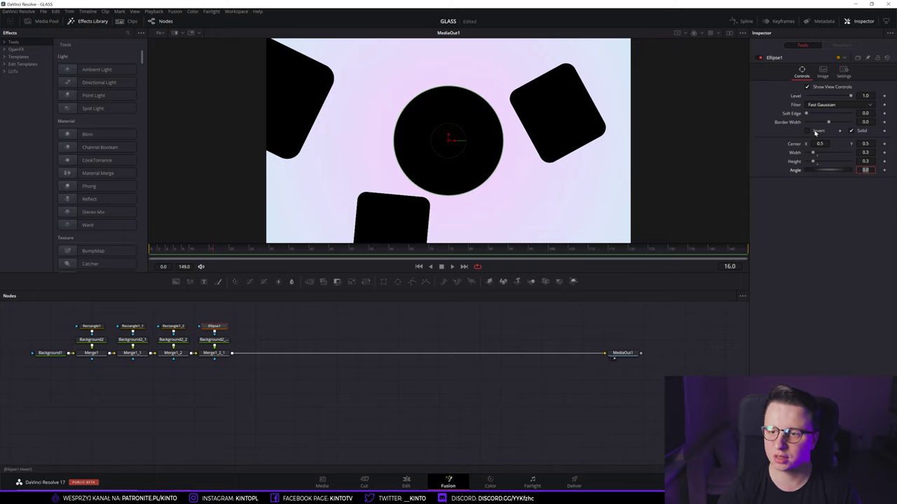
{"action": "mouse_move", "coordinate": [449, 137]}
{"action": "left_mouse_down"}
{"action": "mouse_move", "coordinate": [470, 203]}
{"action": "mouse_move", "coordinate": [455, 227]}
{"action": "mouse_move", "coordinate": [503, 211]}
{"action": "left_mouse_up"}
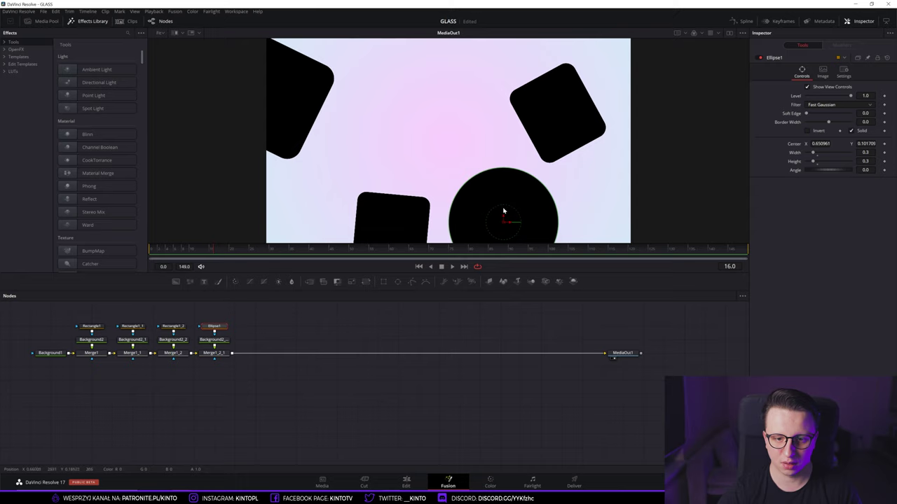
{"action": "left_click_drag", "start_coordinate": [503, 219], "coordinate": [506, 216]}
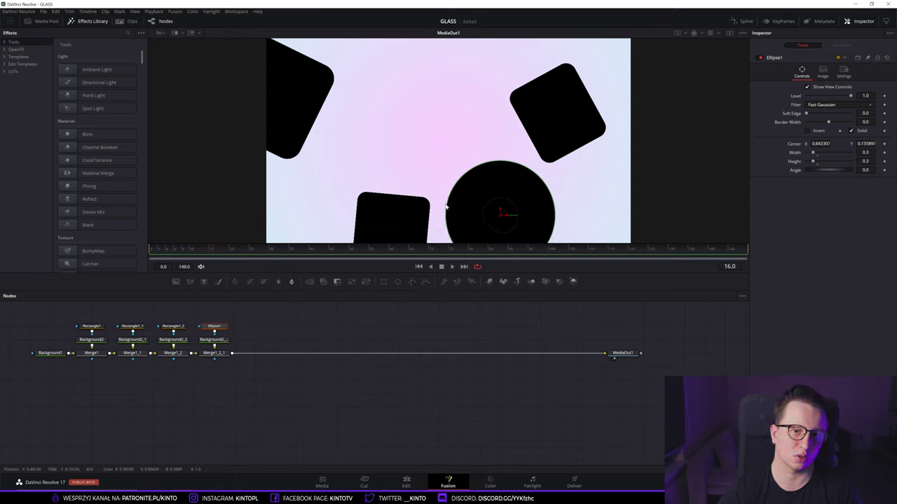
Step: Copy the circle's three nodes and paste two copies into the main merge chain
{"action": "mouse_move", "coordinate": [260, 319]}
{"action": "left_mouse_down"}
{"action": "mouse_move", "coordinate": [217, 370]}
{"action": "mouse_move", "coordinate": [258, 341]}
{"action": "mouse_move", "coordinate": [257, 354]}
{"action": "mouse_move", "coordinate": [293, 356]}
{"action": "left_mouse_up"}
{"action": "key", "text": "ctrl+c"}
{"action": "key", "text": "ctrl+v"}
{"action": "left_click", "coordinate": [296, 338]}
{"action": "key", "text": "ctrl+v"}
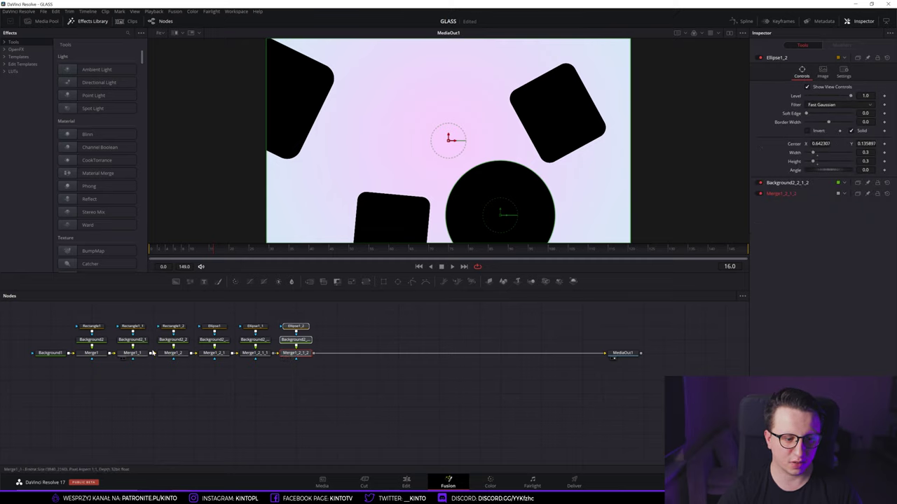
{"action": "left_click", "coordinate": [252, 353]}
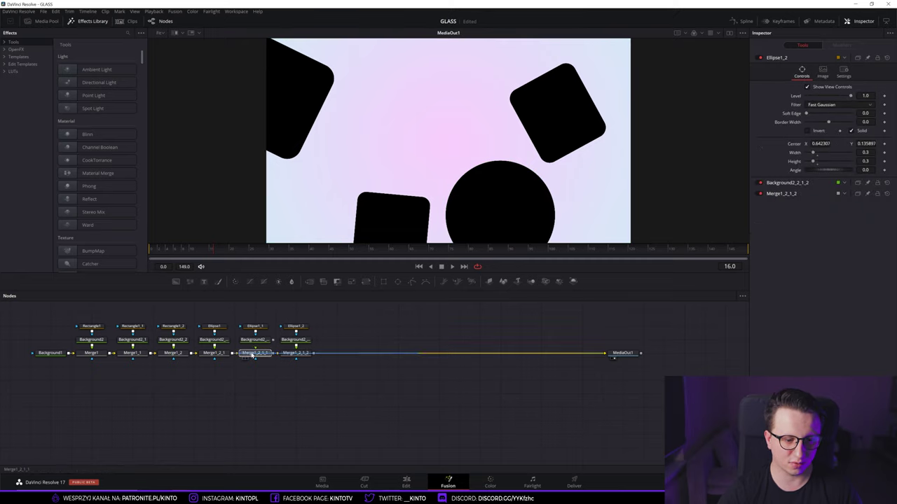
Step: Wire the copied Background into Merge1_2_1_2 and move Ellipse1_1 up to the top edge
{"action": "left_click", "coordinate": [293, 356]}
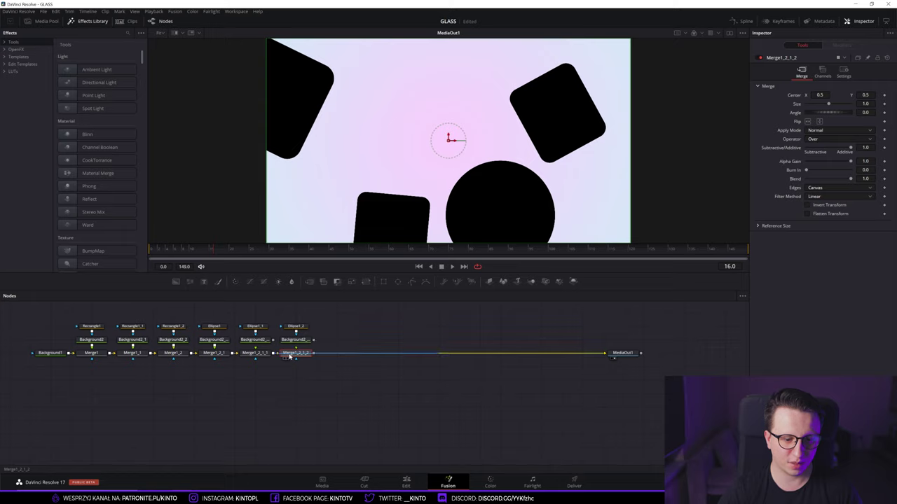
{"action": "left_click_drag", "start_coordinate": [300, 354], "coordinate": [297, 353]}
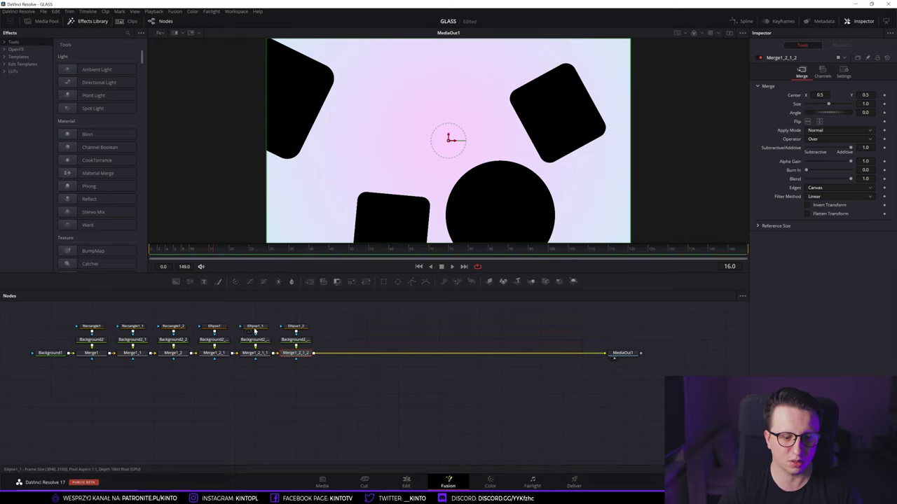
{"action": "left_click", "coordinate": [254, 329]}
{"action": "mouse_move", "coordinate": [500, 212]}
{"action": "left_mouse_down"}
{"action": "mouse_move", "coordinate": [504, 66]}
{"action": "mouse_move", "coordinate": [421, 67]}
{"action": "left_mouse_up"}
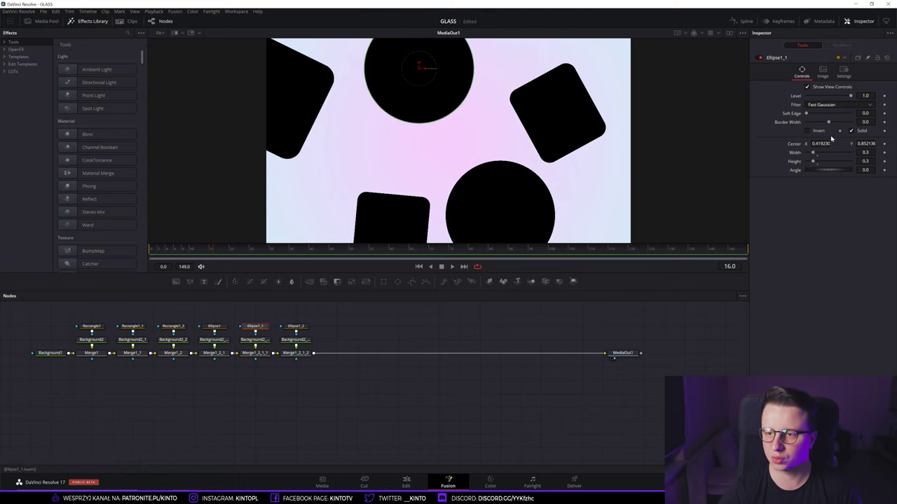
Step: Make Ellipse1_1 a 0.5 by 0.5 circle hanging partly off-frame at the top
{"action": "left_click", "coordinate": [865, 152]}
{"action": "type", "text": "0.5"}
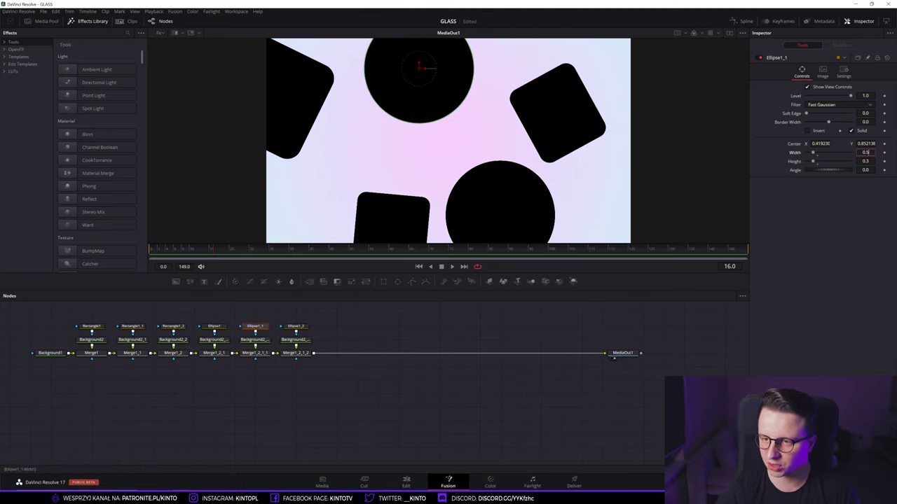
{"action": "left_click", "coordinate": [865, 161]}
{"action": "type", "text": "0.5"}
{"action": "key", "text": "Tab"}
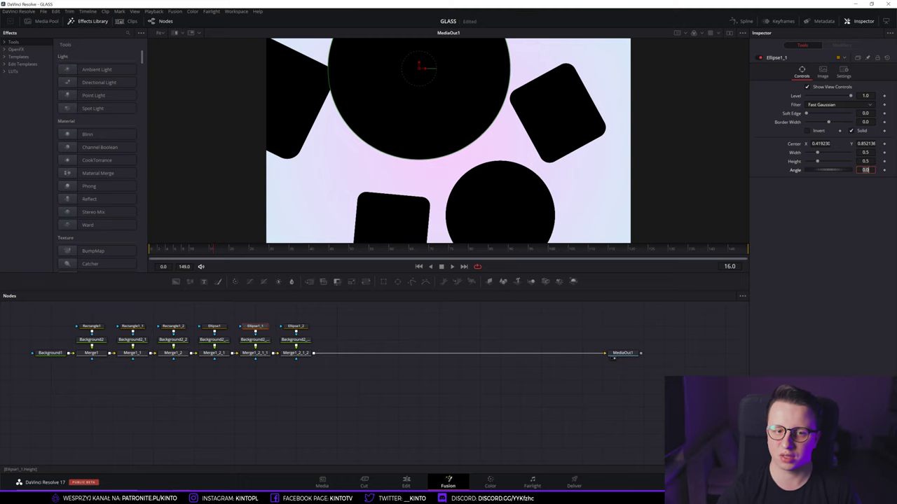
{"action": "mouse_move", "coordinate": [418, 66]}
{"action": "left_mouse_down"}
{"action": "mouse_move", "coordinate": [451, 59]}
{"action": "mouse_move", "coordinate": [436, 63]}
{"action": "mouse_move", "coordinate": [435, 40]}
{"action": "left_mouse_up"}
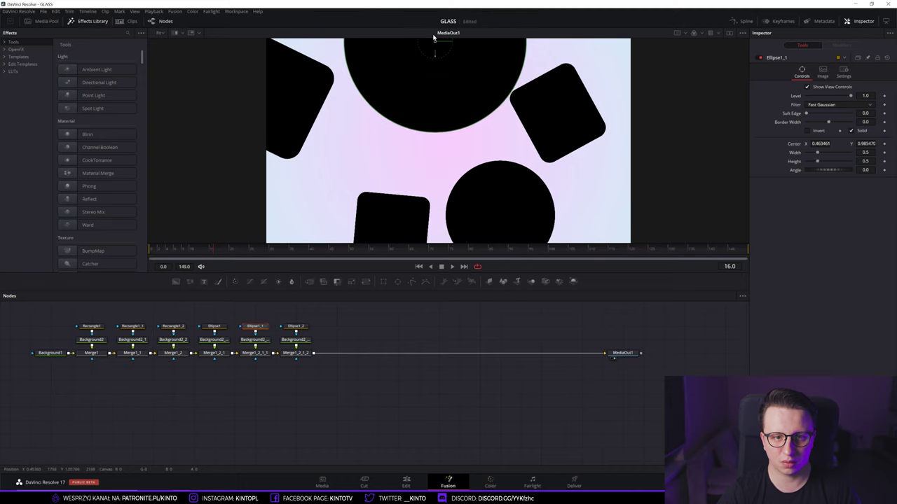
{"action": "left_click", "coordinate": [296, 326]}
Step: Shrink Ellipse1_2 to a small 0.15 by 0.15 circle at the lower left
{"action": "left_click_drag", "start_coordinate": [519, 214], "coordinate": [317, 217]}
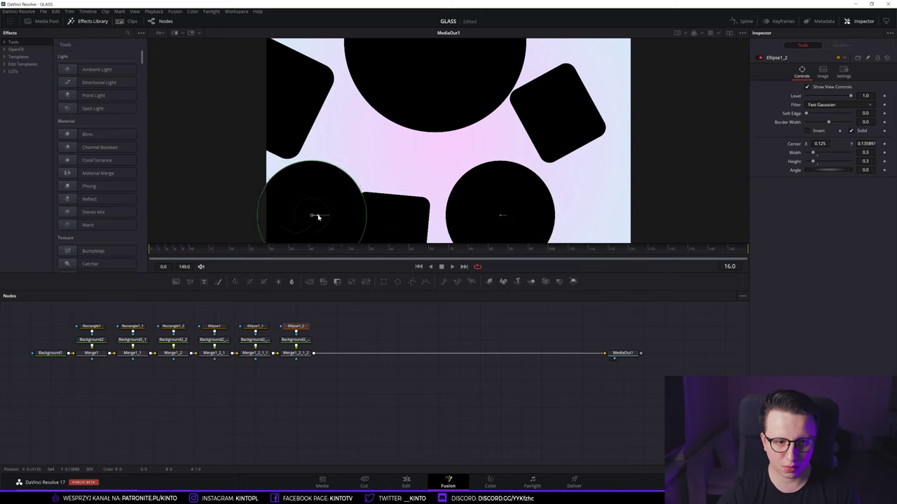
{"action": "left_click_drag", "start_coordinate": [318, 217], "coordinate": [316, 190]}
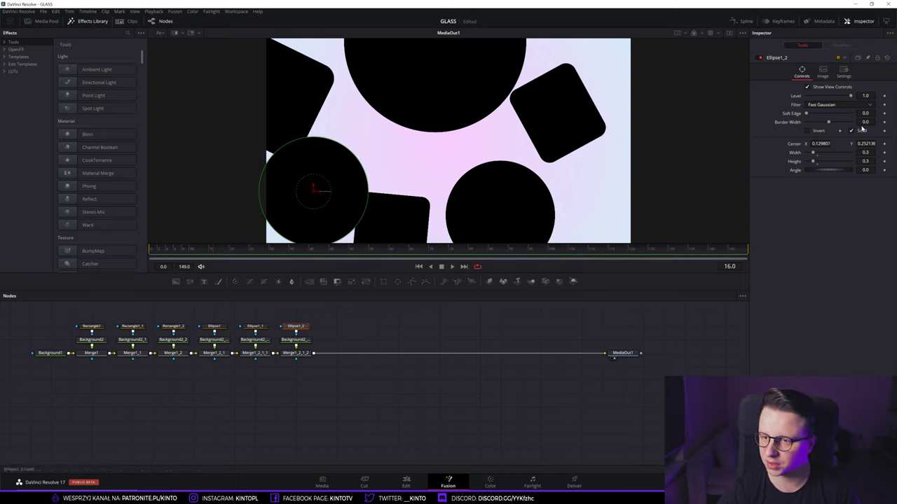
{"action": "left_click", "coordinate": [866, 152]}
{"action": "type", "text": ".15"}
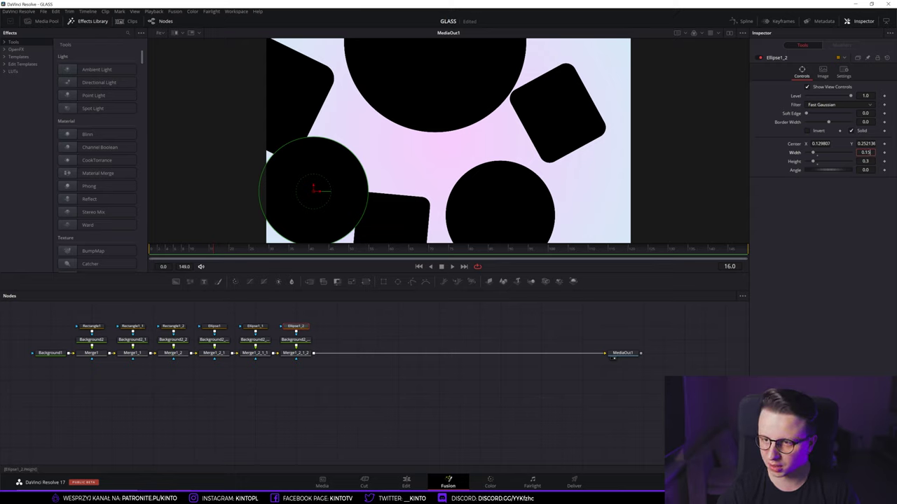
{"action": "key", "text": "Tab"}
{"action": "type", "text": "0.15"}
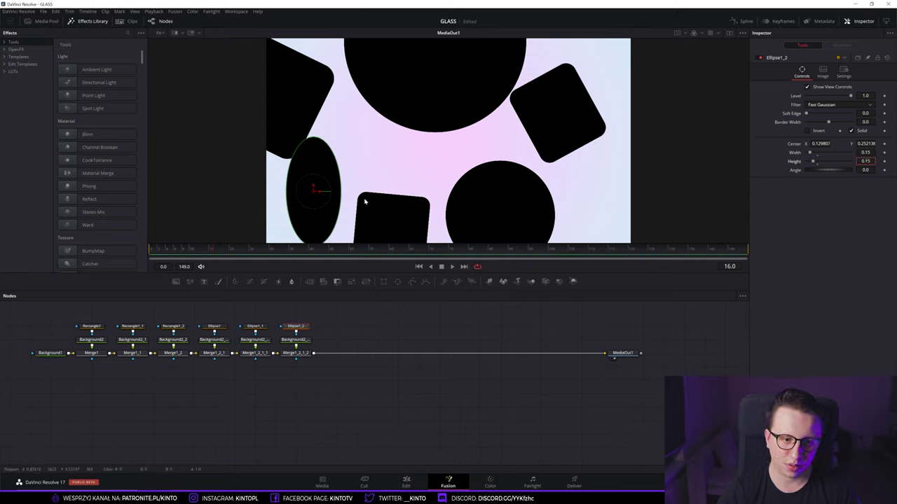
{"action": "key", "text": "Return"}
{"action": "mouse_move", "coordinate": [312, 187]}
{"action": "left_mouse_down"}
{"action": "mouse_move", "coordinate": [315, 205]}
{"action": "mouse_move", "coordinate": [306, 202]}
{"action": "left_mouse_up"}
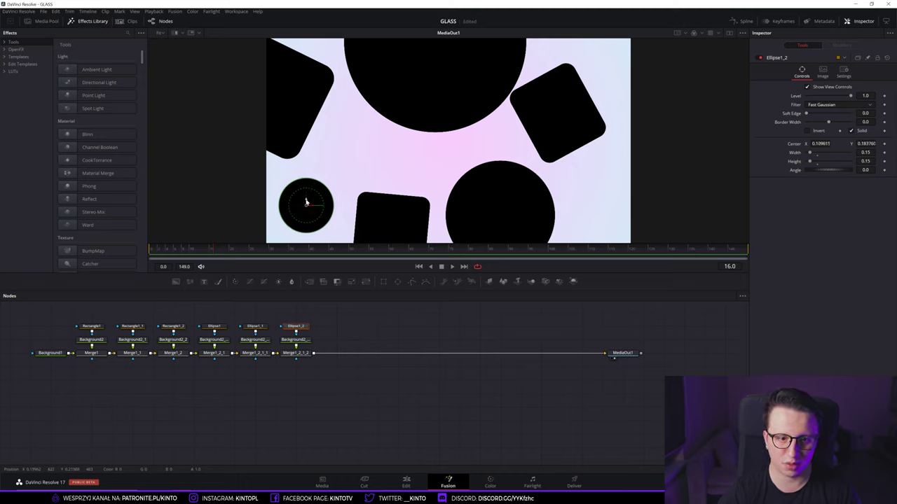
Step: Stretch Rectangle1_2 to height 0.5 and shift it slightly right in the lower middle
{"action": "left_click", "coordinate": [165, 341]}
{"action": "left_click", "coordinate": [173, 327]}
{"action": "left_click_drag", "start_coordinate": [390, 223], "coordinate": [391, 183]}
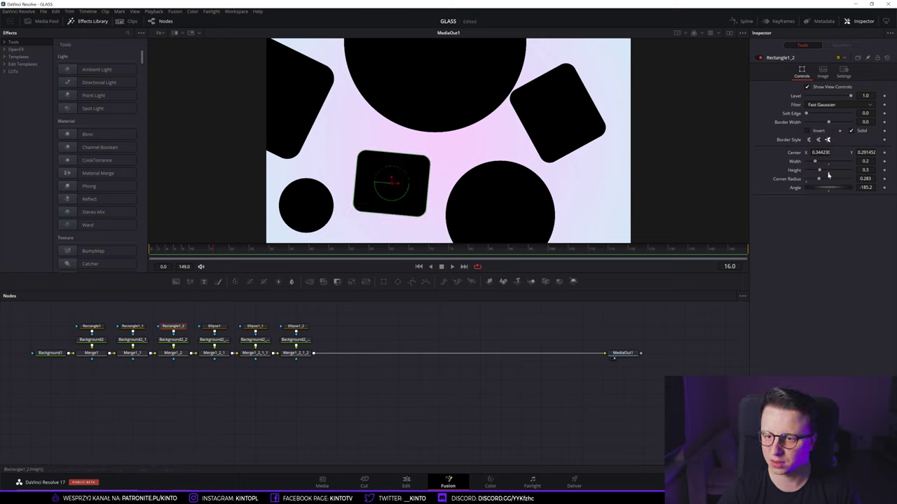
{"action": "left_click_drag", "start_coordinate": [819, 172], "coordinate": [828, 171]}
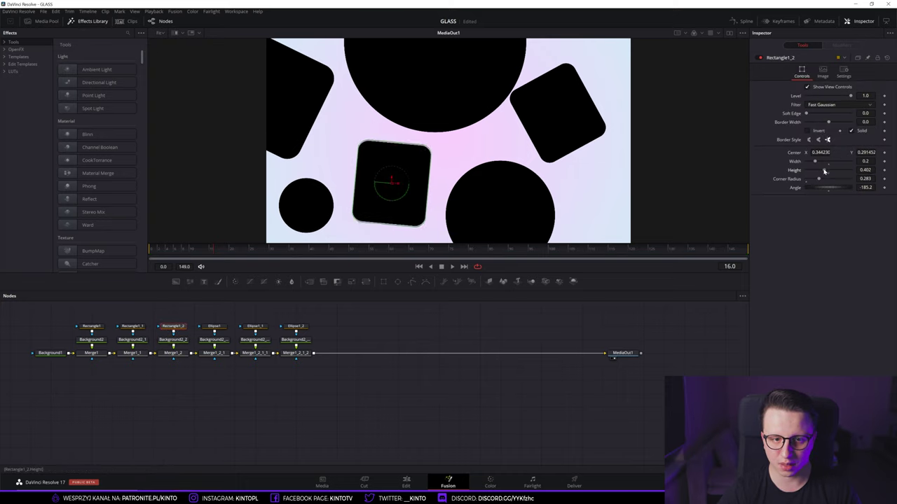
{"action": "left_click_drag", "start_coordinate": [392, 183], "coordinate": [397, 202]}
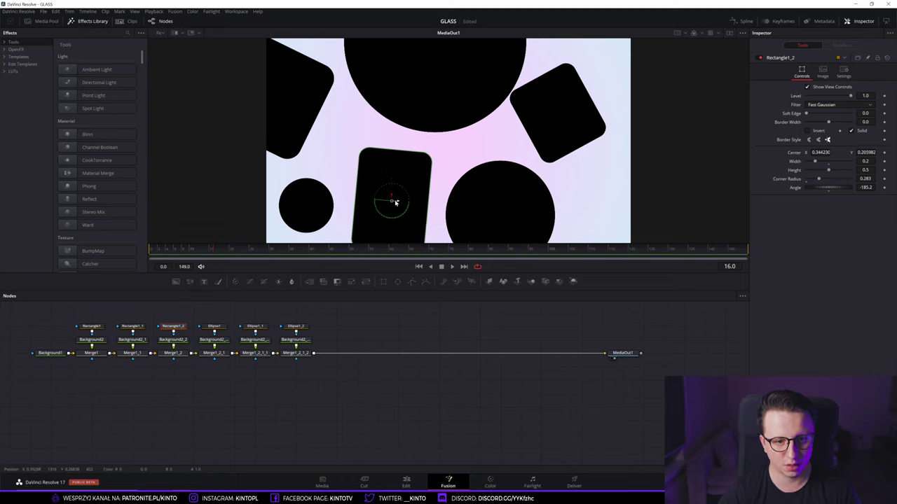
{"action": "left_click_drag", "start_coordinate": [396, 202], "coordinate": [402, 201]}
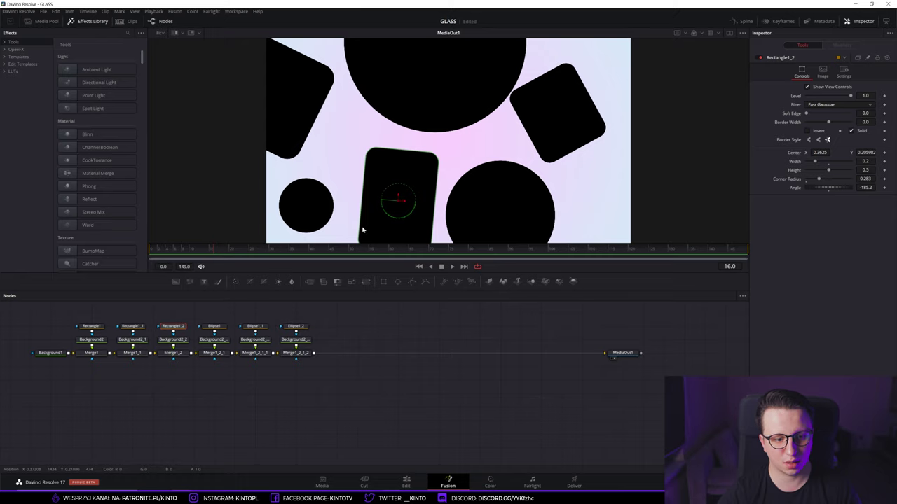
Step: Move the small Ellipse1_2 circle a little right and up
{"action": "left_click", "coordinate": [295, 341]}
{"action": "left_click", "coordinate": [295, 327]}
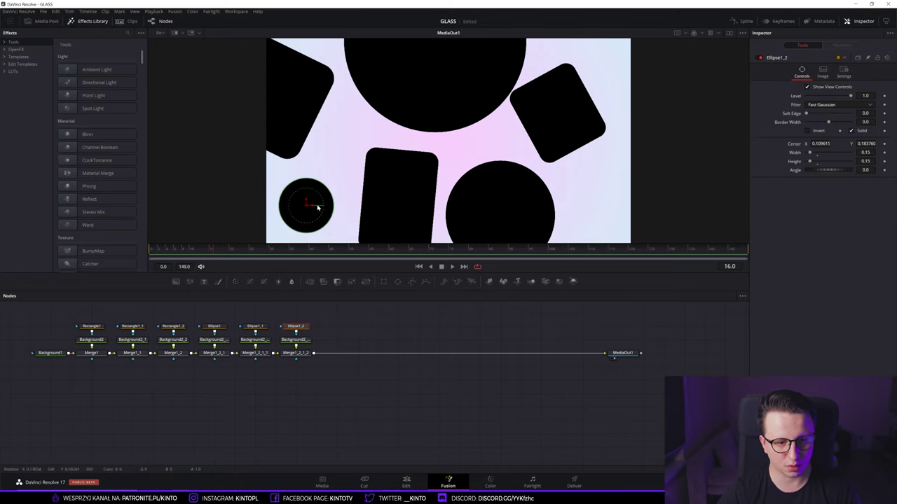
{"action": "left_click_drag", "start_coordinate": [313, 208], "coordinate": [324, 204]}
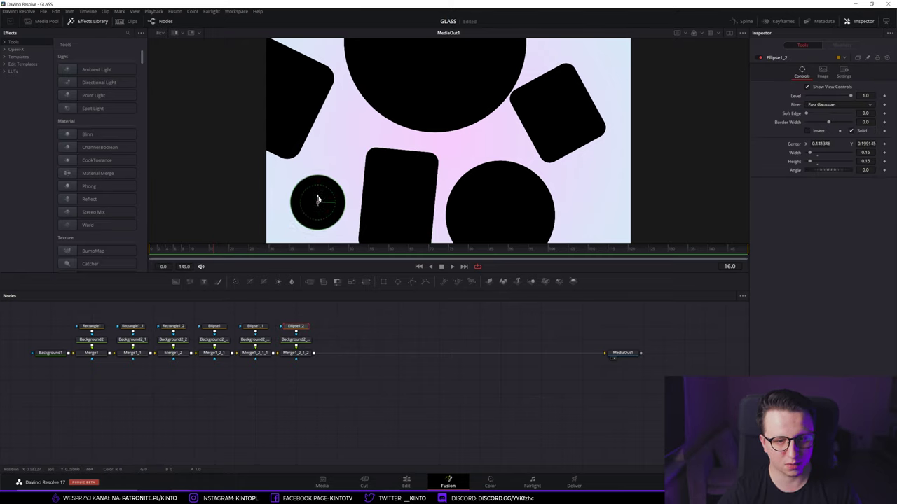
{"action": "left_click", "coordinate": [253, 339]}
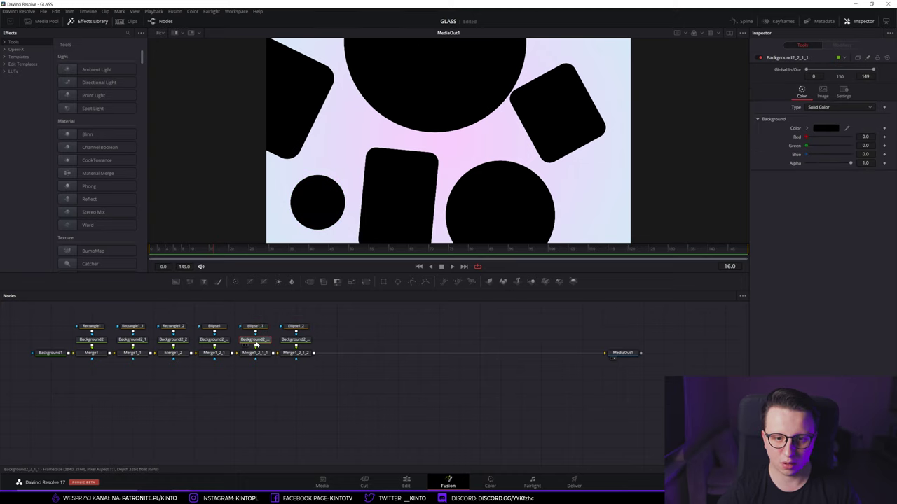
Step: Enlarge the original Ellipse1 to a 0.4 circle and place it lower right
{"action": "left_click", "coordinate": [214, 326]}
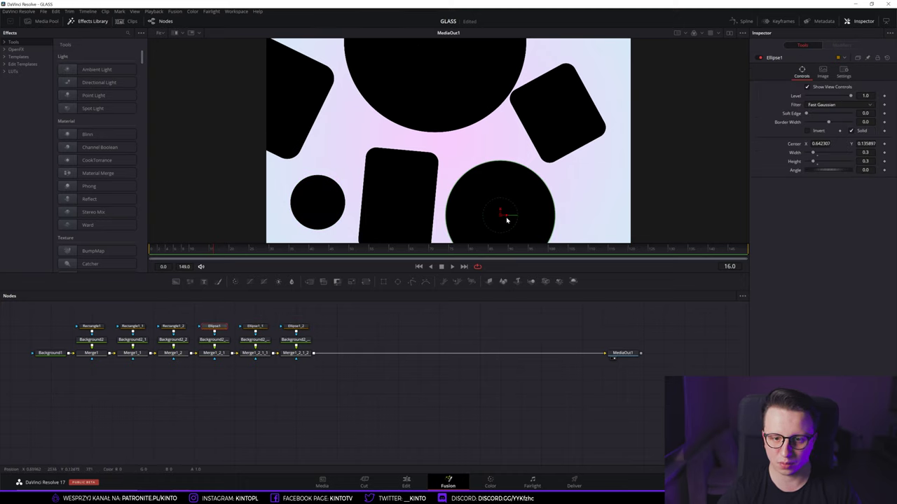
{"action": "left_click_drag", "start_coordinate": [506, 219], "coordinate": [533, 192]}
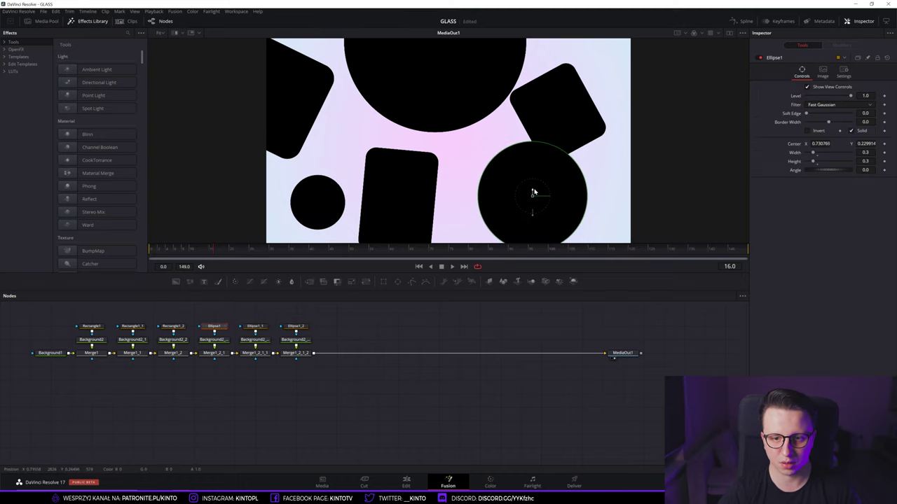
{"action": "left_click", "coordinate": [865, 152]}
{"action": "type", "text": "0.4"}
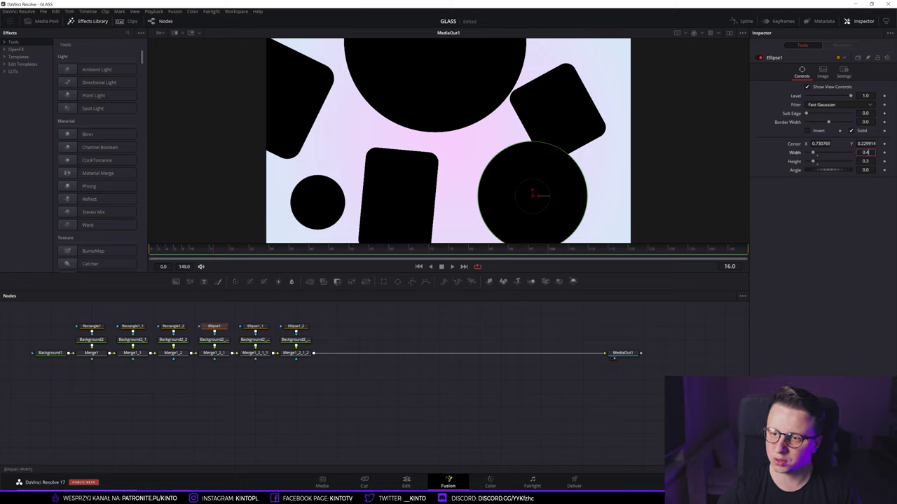
{"action": "key", "text": "Tab"}
{"action": "type", "text": "0.4"}
{"action": "key", "text": "Tab"}
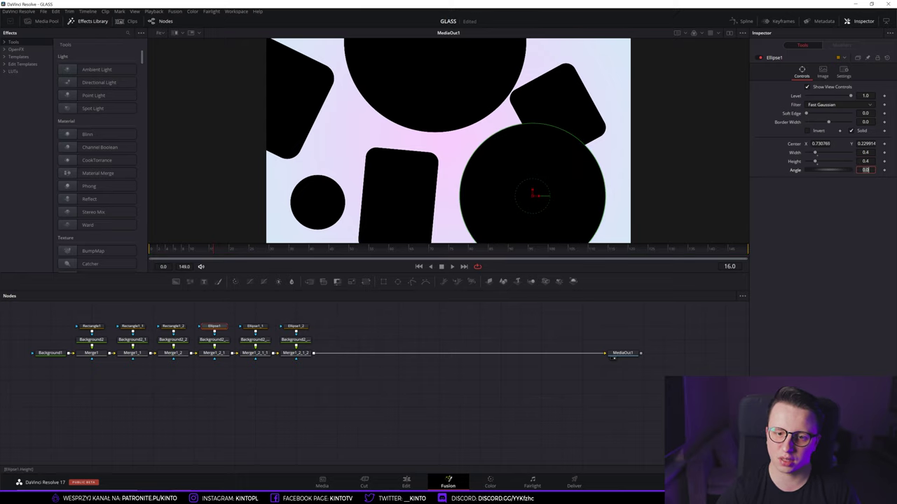
{"action": "left_click_drag", "start_coordinate": [532, 193], "coordinate": [545, 202]}
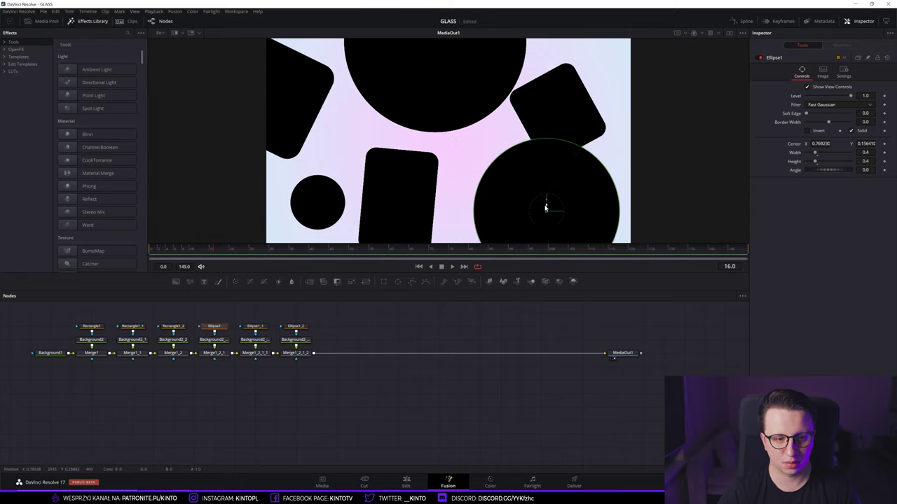
{"action": "left_click_drag", "start_coordinate": [546, 202], "coordinate": [546, 208]}
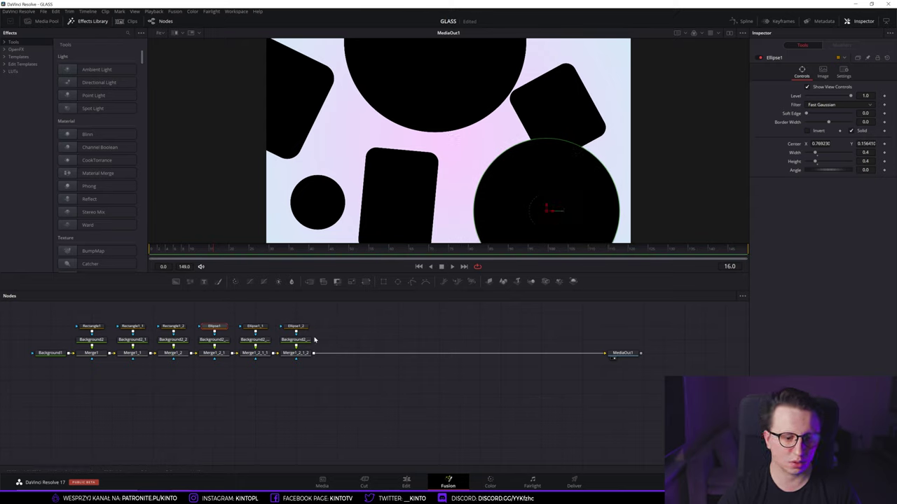
Step: Push the Rectangle1_1 rounded square right into the top-right corner (Center X ≈ 0.69)
{"action": "left_click", "coordinate": [173, 327]}
{"action": "left_click", "coordinate": [173, 327]}
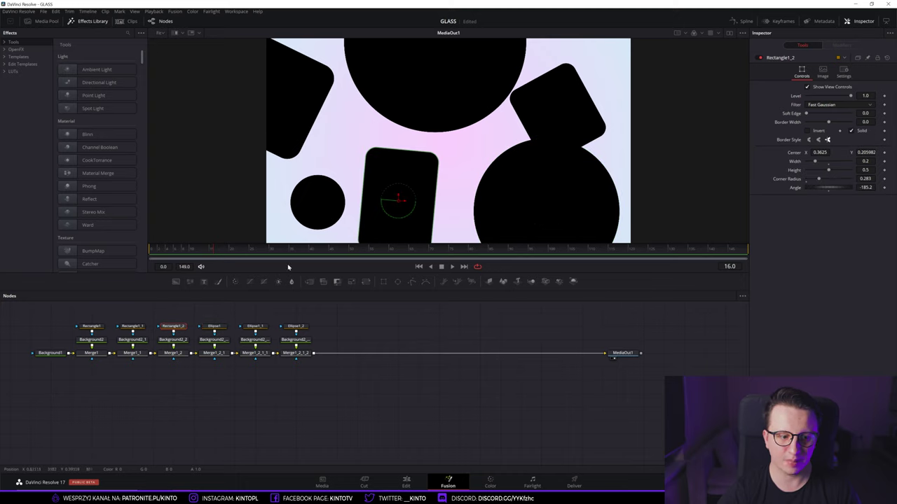
{"action": "left_click", "coordinate": [132, 326]}
{"action": "mouse_move", "coordinate": [558, 112]}
{"action": "left_mouse_down"}
{"action": "mouse_move", "coordinate": [590, 110]}
{"action": "mouse_move", "coordinate": [587, 82]}
{"action": "left_mouse_up"}
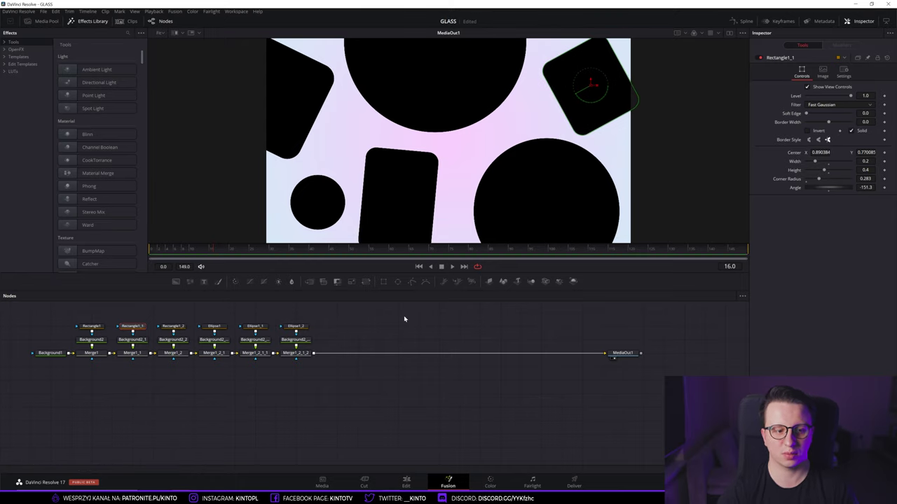
{"action": "left_click", "coordinate": [411, 478]}
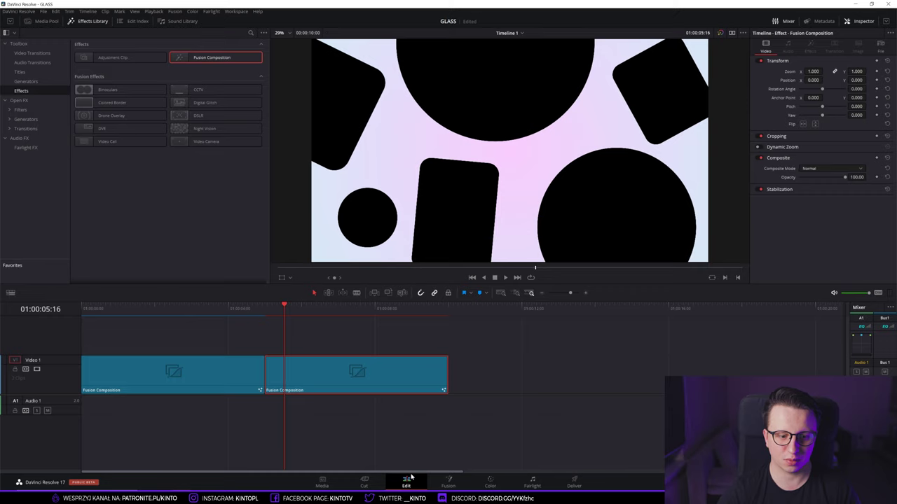
{"action": "left_click", "coordinate": [220, 308]}
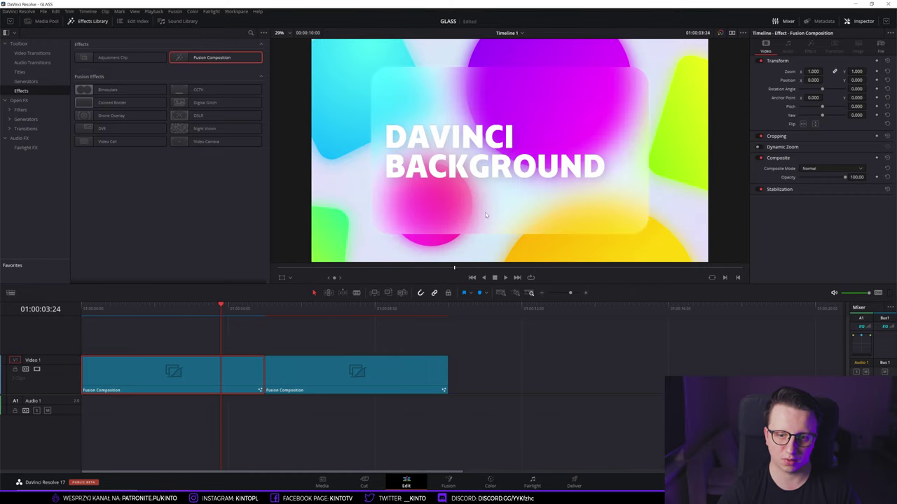
{"action": "left_click", "coordinate": [295, 306]}
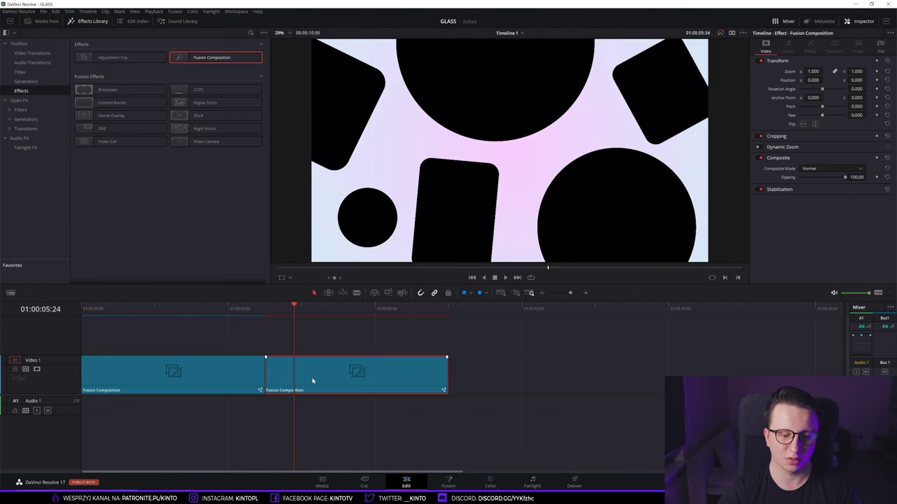
{"action": "left_click", "coordinate": [448, 480]}
{"action": "left_click", "coordinate": [333, 322]}
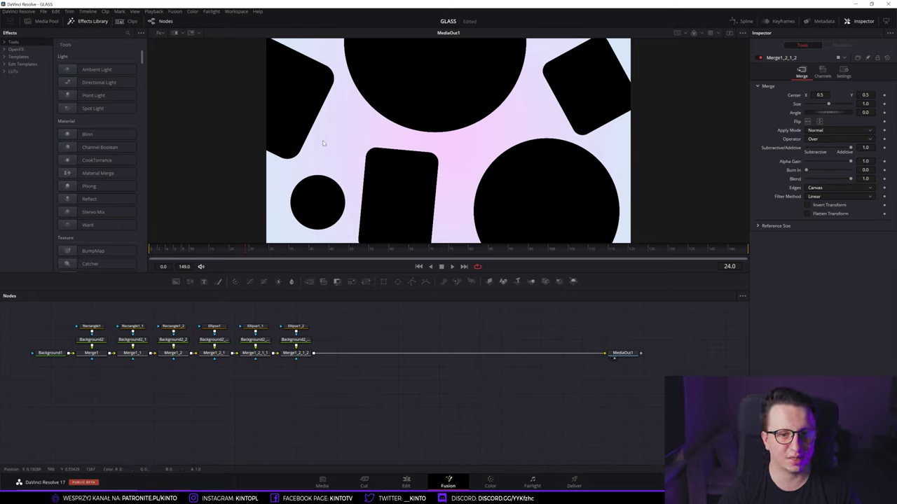
Step: Give Background2 a radial gradient with its handles stretched across the top-left card
{"action": "left_click", "coordinate": [91, 339]}
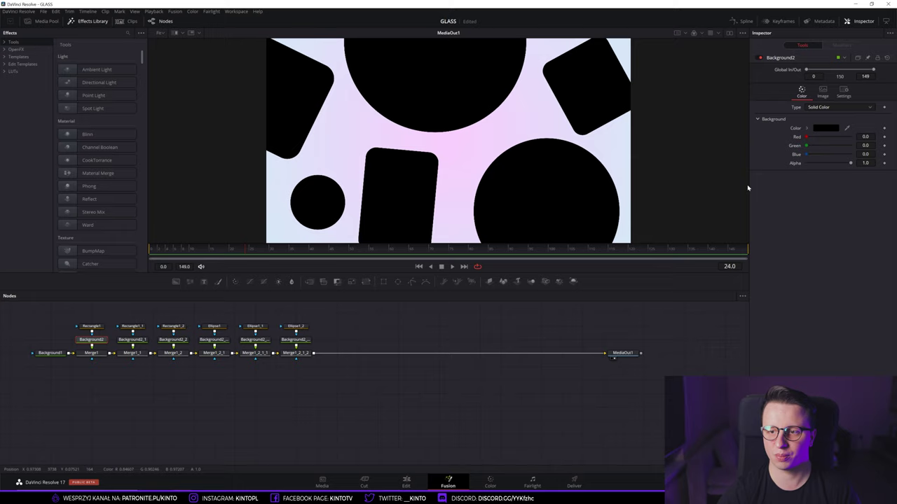
{"action": "left_click", "coordinate": [820, 107]}
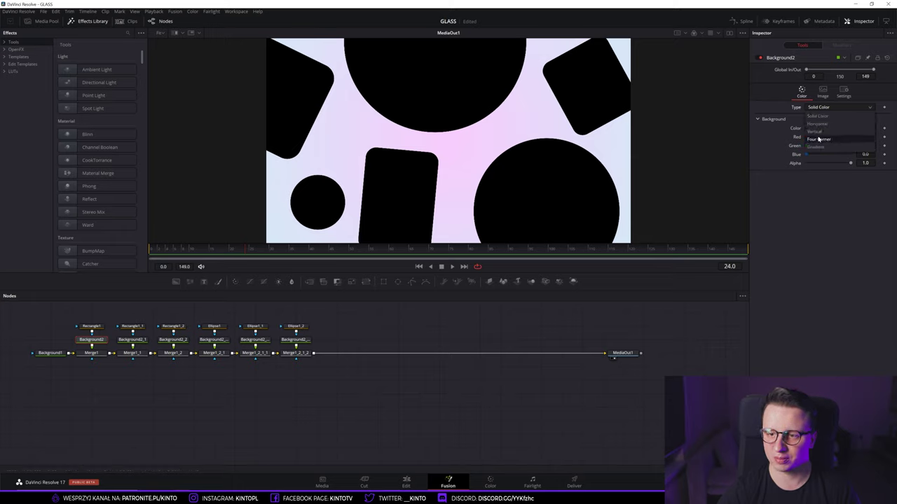
{"action": "left_click", "coordinate": [816, 146]}
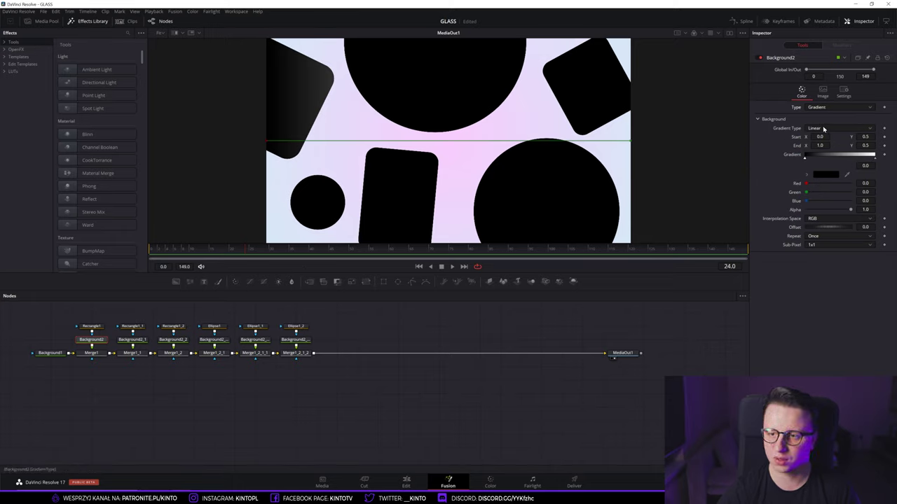
{"action": "left_click", "coordinate": [823, 128]}
{"action": "left_click", "coordinate": [815, 167]}
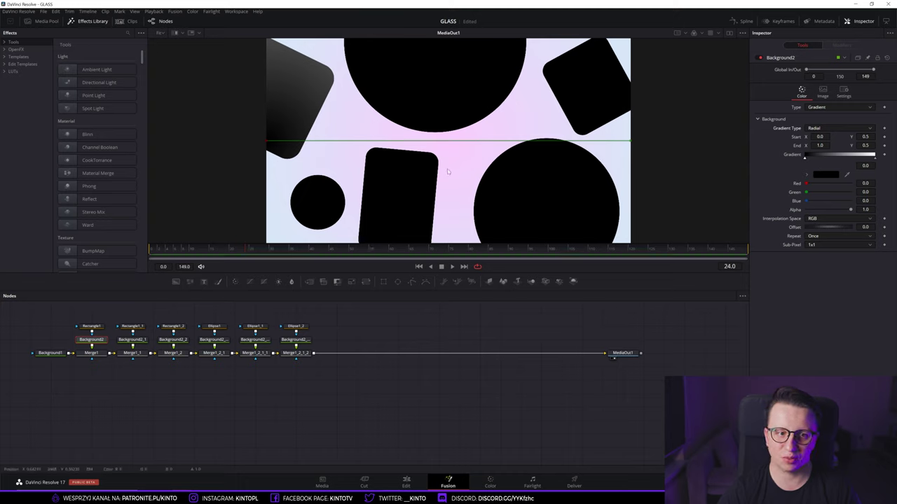
{"action": "left_click_drag", "start_coordinate": [629, 143], "coordinate": [335, 70]}
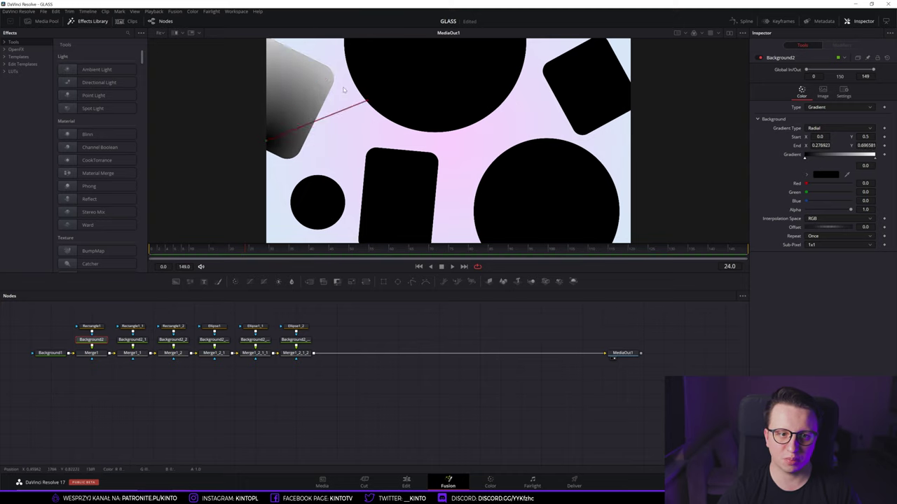
{"action": "left_click_drag", "start_coordinate": [267, 141], "coordinate": [267, 152]}
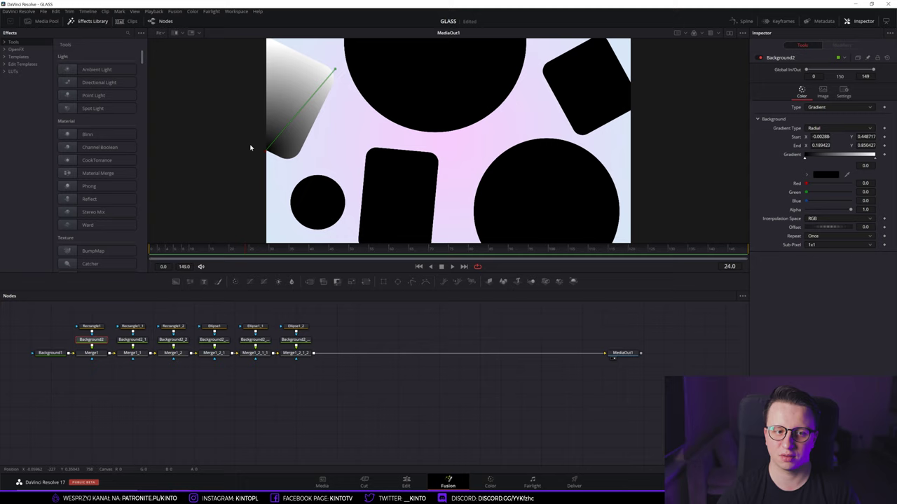
{"action": "left_click", "coordinate": [825, 174]}
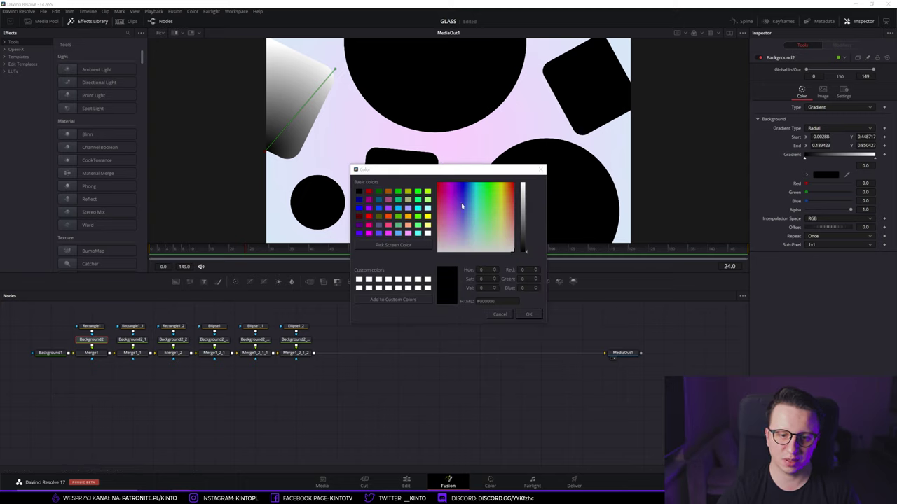
Step: Set the top-left gradient's first stop to vivid magenta
{"action": "left_click", "coordinate": [452, 185]}
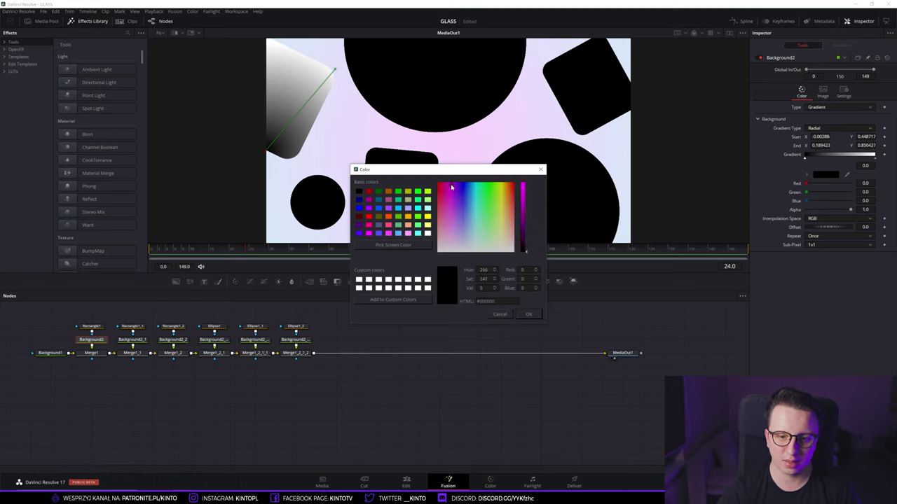
{"action": "left_click", "coordinate": [524, 191]}
{"action": "left_click_drag", "start_coordinate": [524, 191], "coordinate": [524, 189]}
{"action": "left_click", "coordinate": [529, 313]}
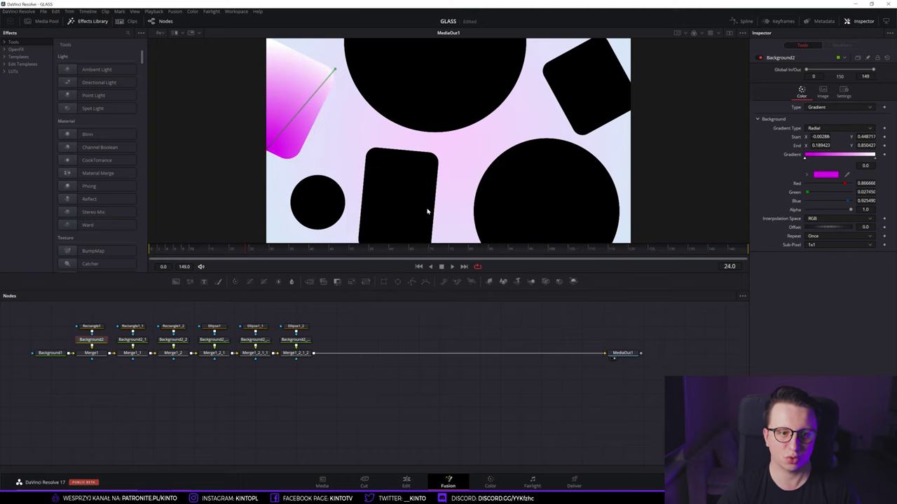
Step: Set the top-left gradient's end stop to hot pink
{"action": "left_click", "coordinate": [874, 157]}
{"action": "left_click", "coordinate": [825, 175]}
{"action": "left_click", "coordinate": [450, 186]}
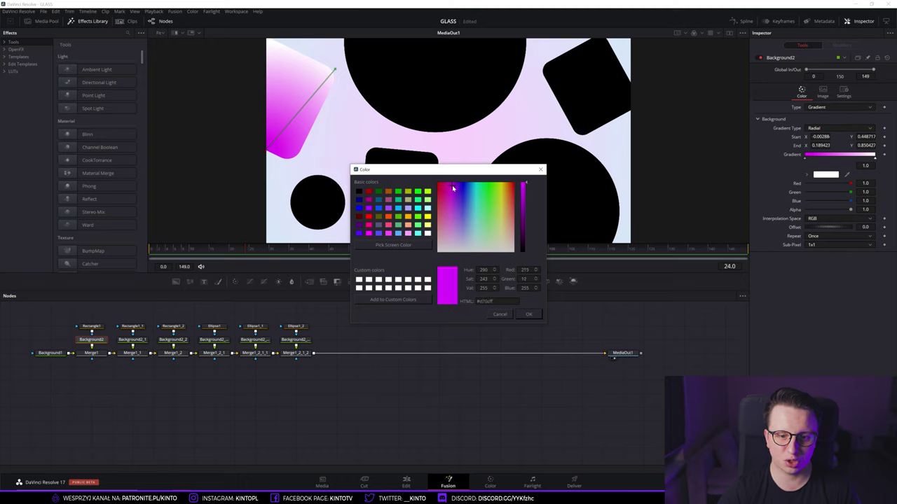
{"action": "left_click_drag", "start_coordinate": [455, 187], "coordinate": [457, 187]}
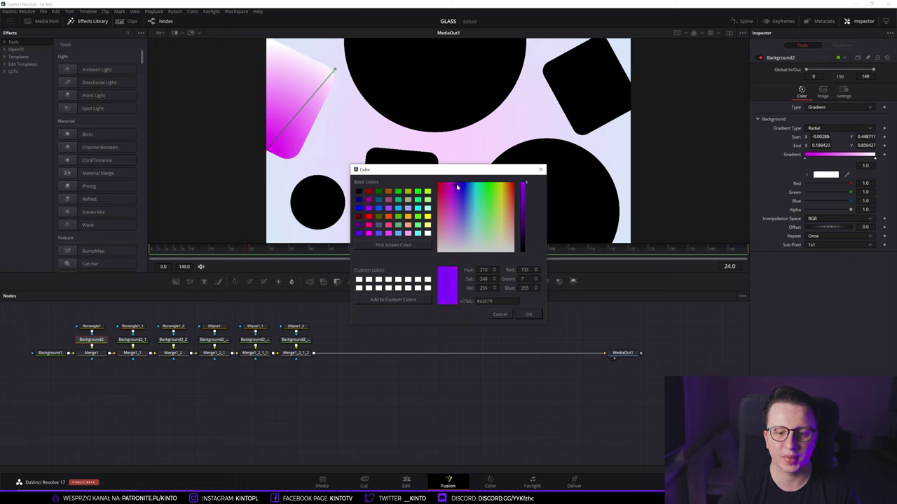
{"action": "left_click", "coordinate": [457, 185]}
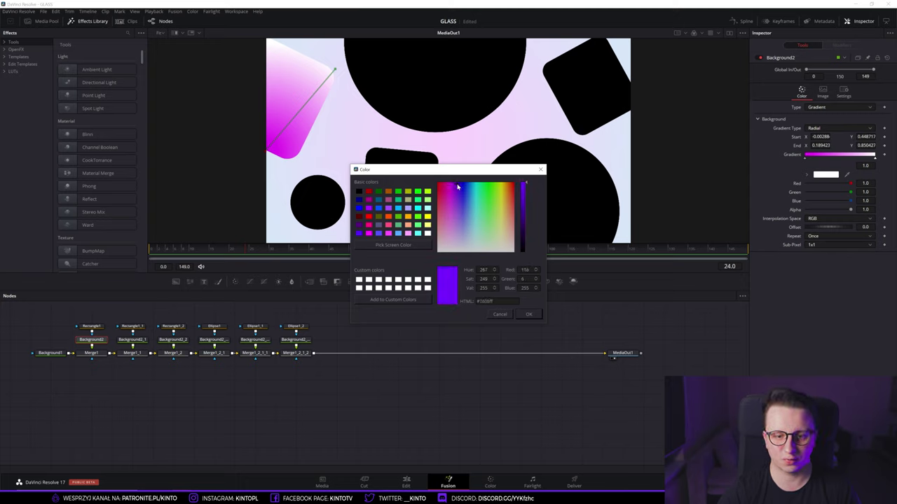
{"action": "left_click_drag", "start_coordinate": [456, 187], "coordinate": [446, 187]}
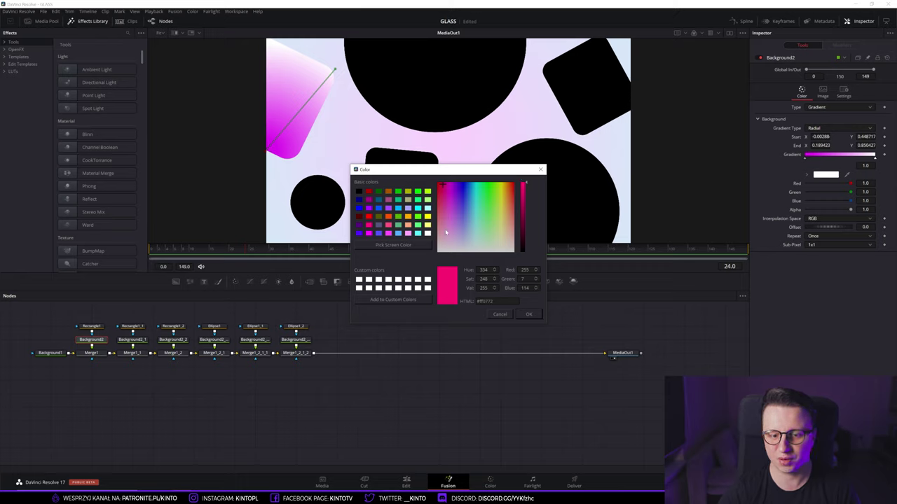
{"action": "left_click", "coordinate": [538, 316]}
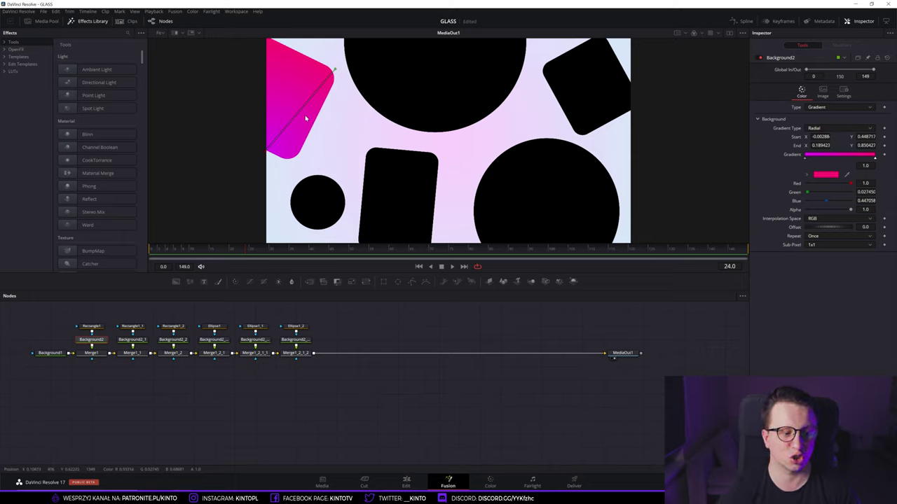
Step: Switch Background2_1, the upper-right square's source, to a gradient fill
{"action": "left_click", "coordinate": [323, 107]}
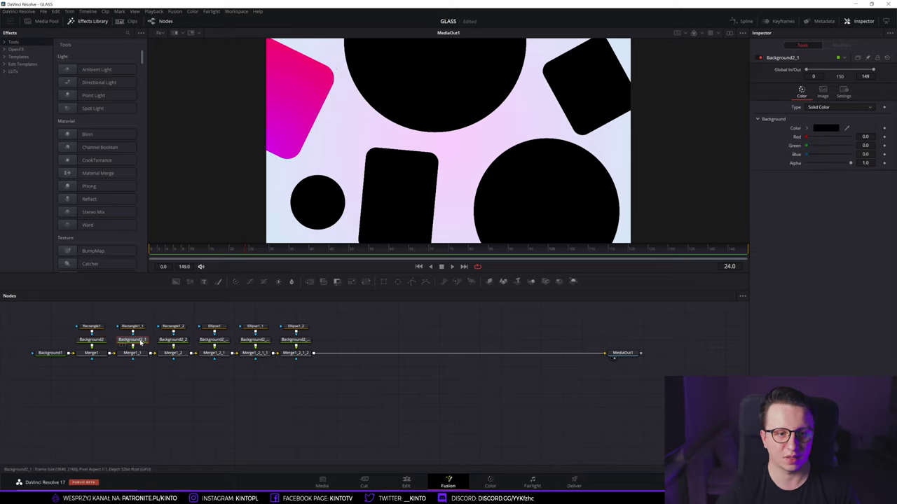
{"action": "left_click", "coordinate": [834, 110]}
{"action": "left_click", "coordinate": [819, 153]}
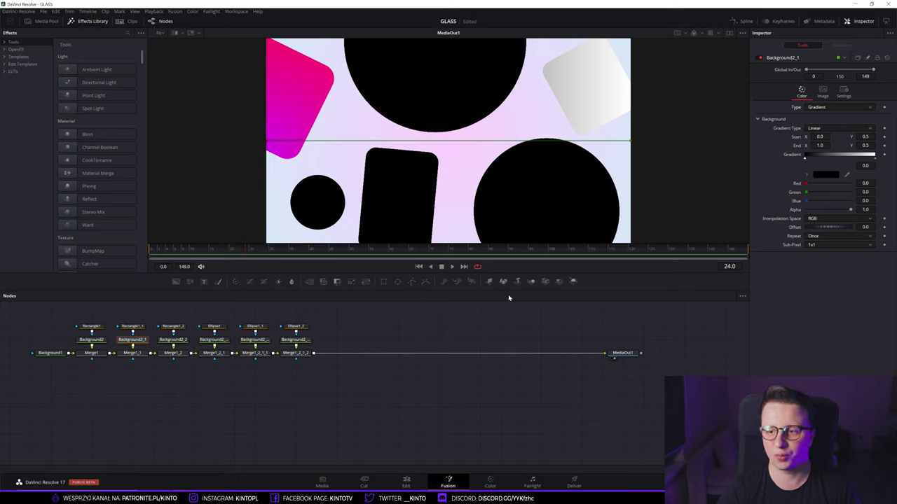
Step: Angle the linear gradient across the upper-right square and set its first stop to blue
{"action": "left_click_drag", "start_coordinate": [631, 141], "coordinate": [640, 99]}
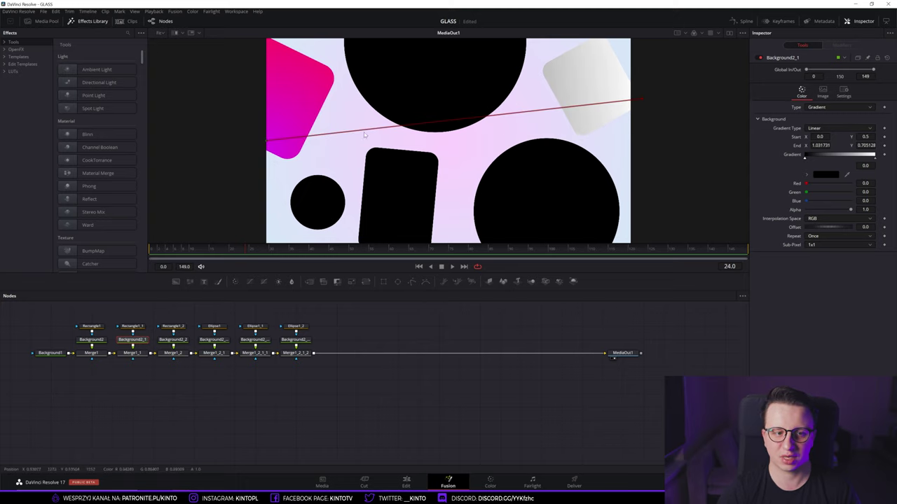
{"action": "left_click_drag", "start_coordinate": [269, 140], "coordinate": [536, 65]}
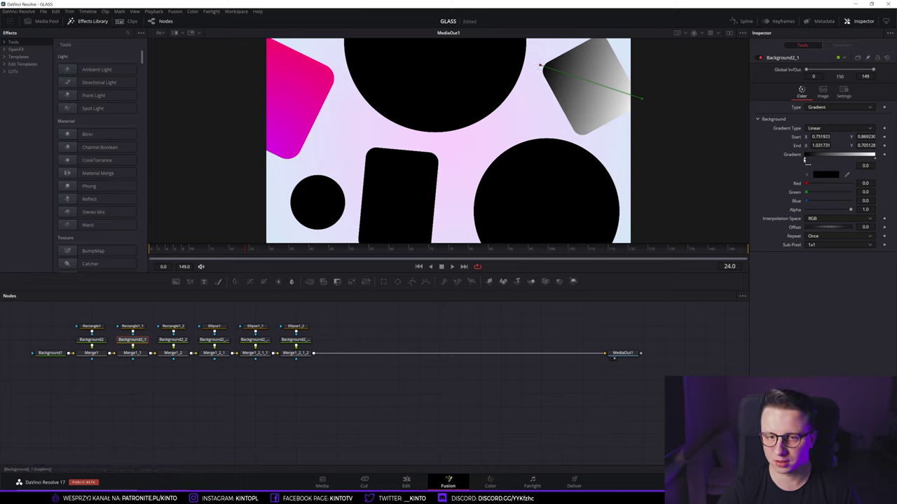
{"action": "left_click", "coordinate": [813, 173]}
{"action": "left_click", "coordinate": [465, 192]}
{"action": "left_click", "coordinate": [468, 188]}
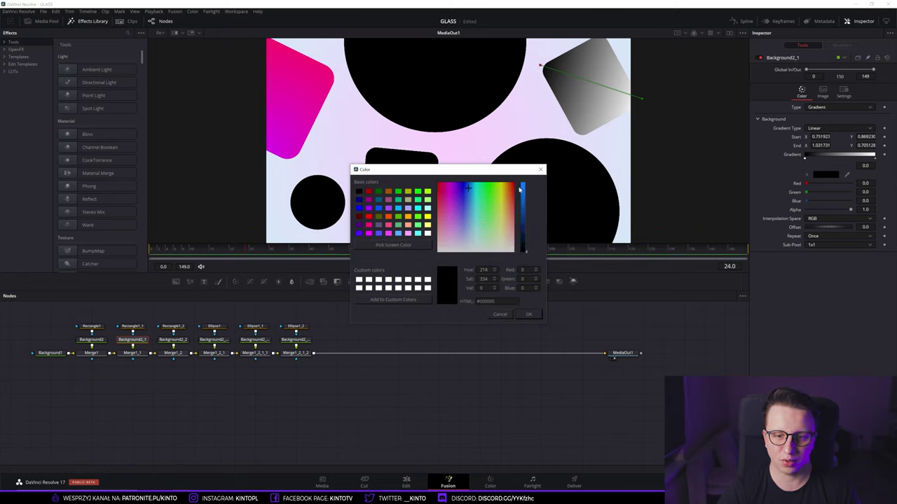
{"action": "left_click", "coordinate": [523, 186]}
{"action": "left_click", "coordinate": [529, 314]}
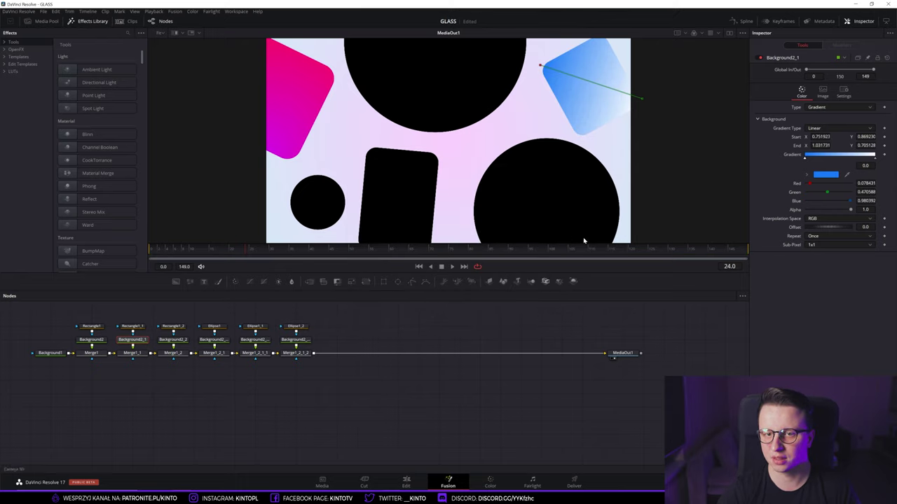
Step: Set the gradient's end stop to cyan and tilt its end slightly lower
{"action": "left_click", "coordinate": [875, 159]}
{"action": "left_click", "coordinate": [825, 174]}
{"action": "left_click", "coordinate": [475, 186]}
{"action": "left_click_drag", "start_coordinate": [475, 186], "coordinate": [474, 187]}
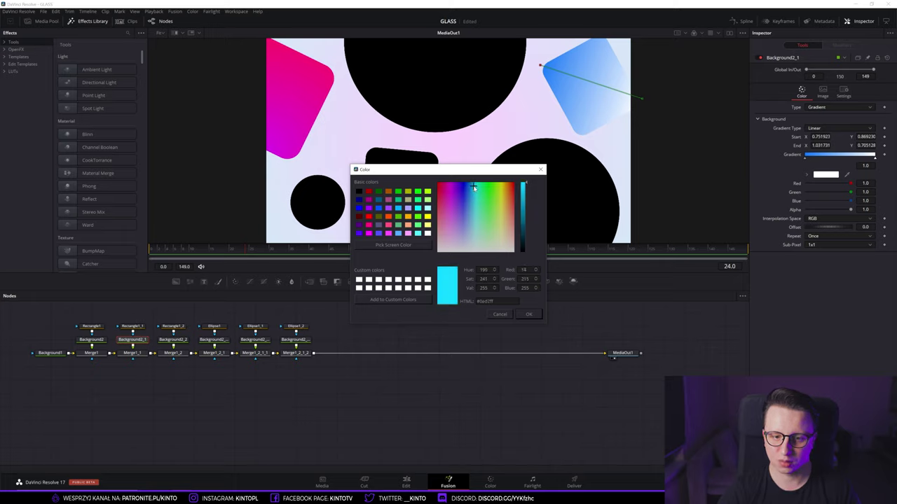
{"action": "left_click", "coordinate": [527, 314]}
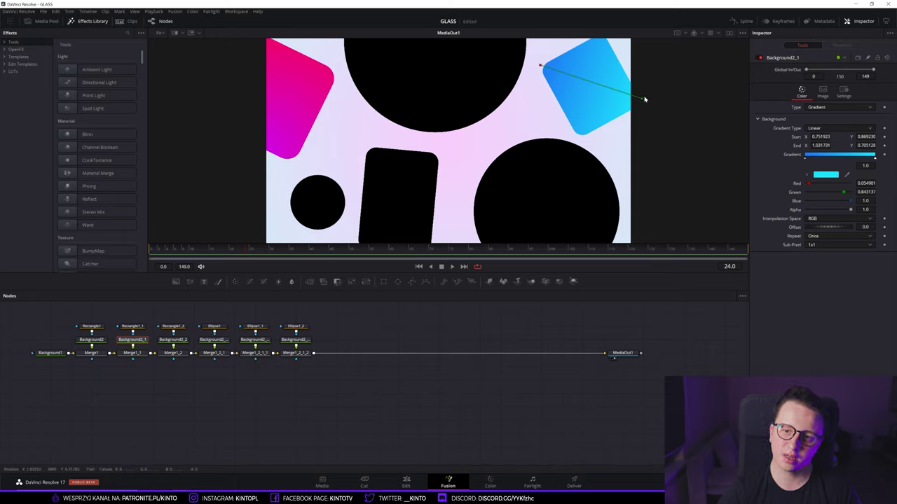
{"action": "left_click_drag", "start_coordinate": [644, 99], "coordinate": [640, 106]}
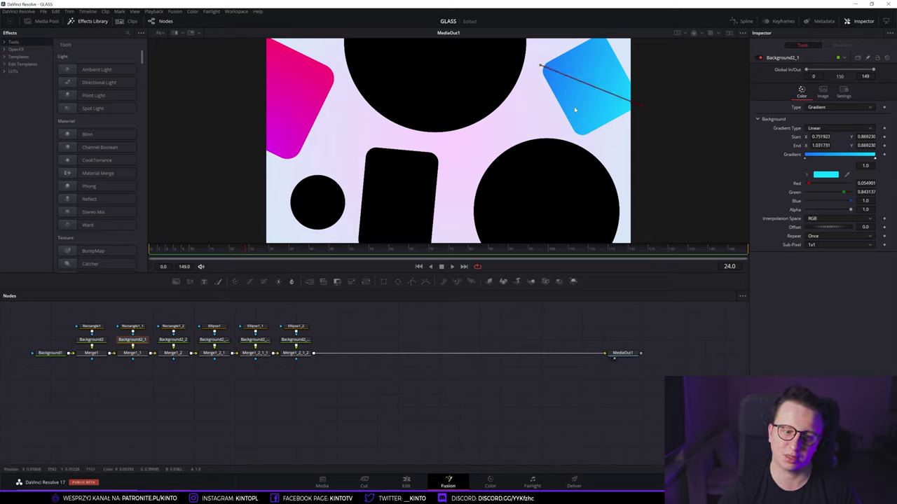
{"action": "left_click", "coordinate": [173, 339]}
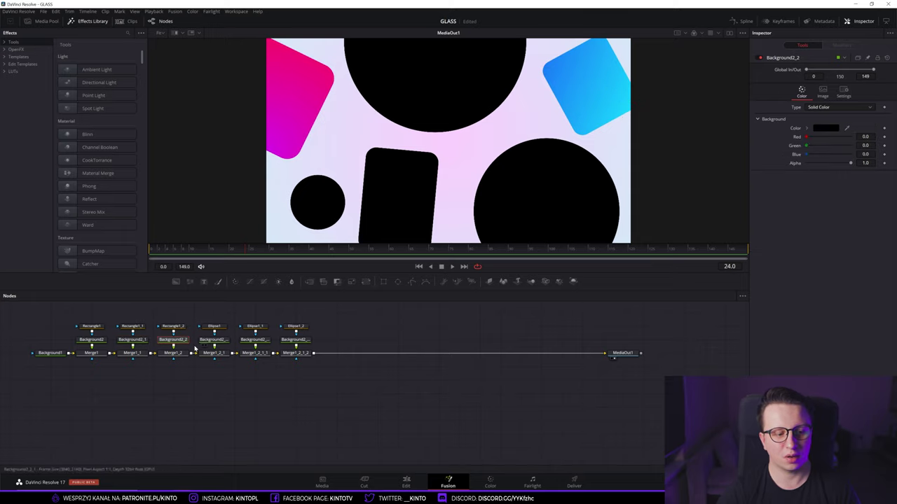
Step: Give Background2_2 a radial gradient spanning the tall rectangle from top corner past its bottom
{"action": "left_click", "coordinate": [837, 108]}
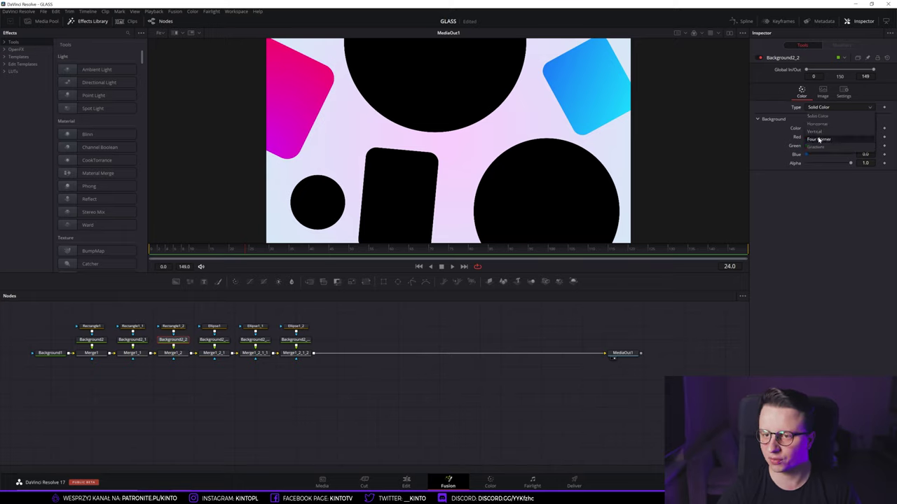
{"action": "left_click", "coordinate": [815, 147]}
{"action": "left_click", "coordinate": [818, 129]}
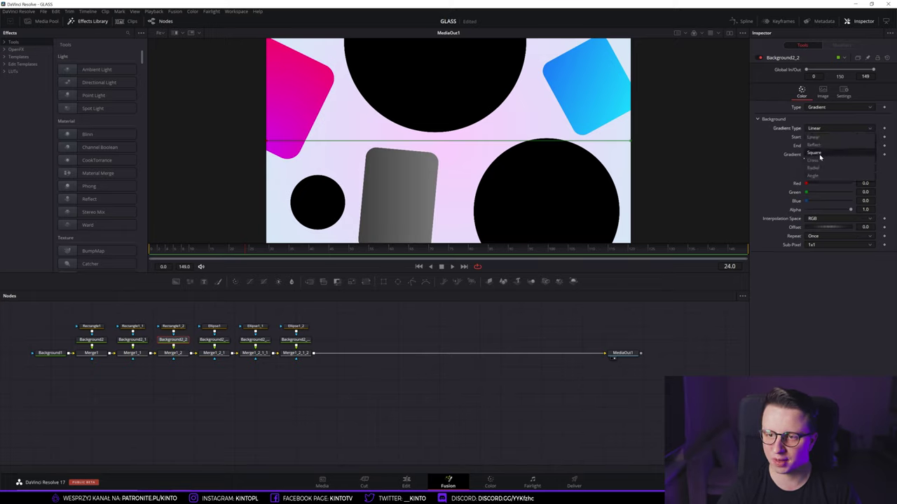
{"action": "left_click", "coordinate": [818, 168]}
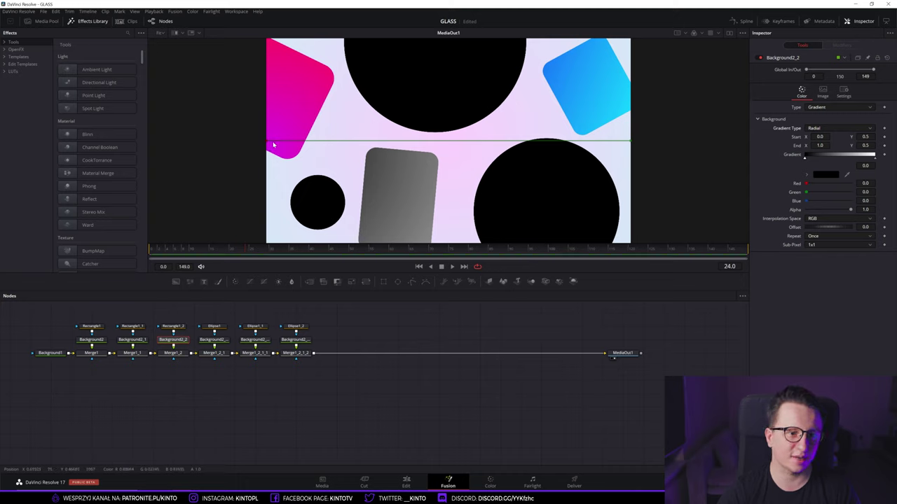
{"action": "left_click_drag", "start_coordinate": [265, 144], "coordinate": [368, 145]}
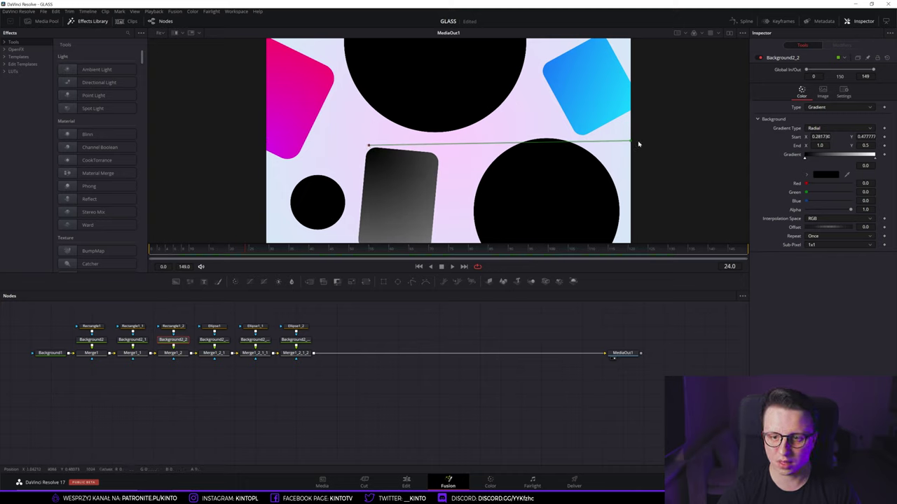
{"action": "left_click_drag", "start_coordinate": [630, 142], "coordinate": [428, 260]}
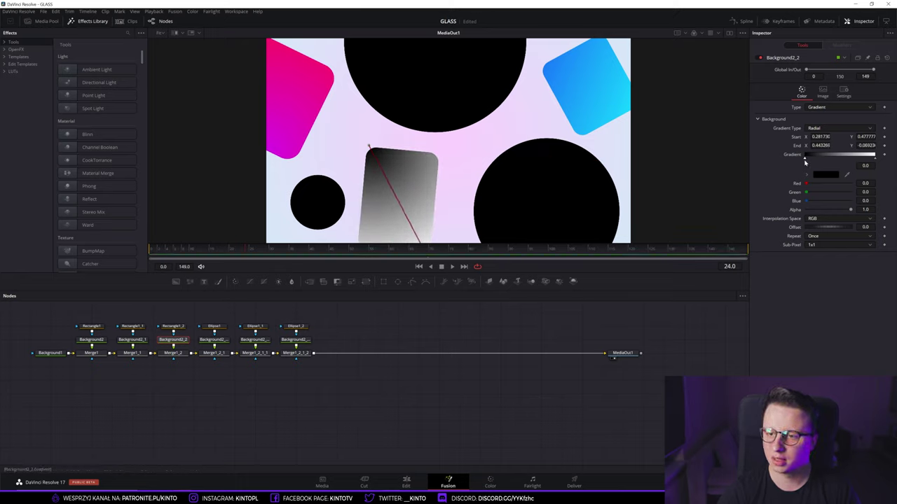
Step: Colour the tall rectangle's gradient stops red and orange
{"action": "left_click", "coordinate": [825, 173]}
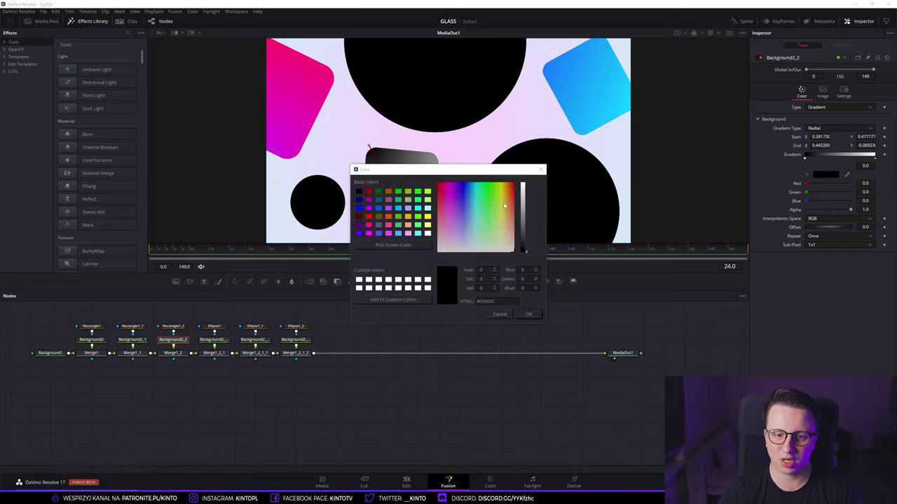
{"action": "left_click", "coordinate": [453, 189]}
{"action": "left_click_drag", "start_coordinate": [453, 190], "coordinate": [439, 188]}
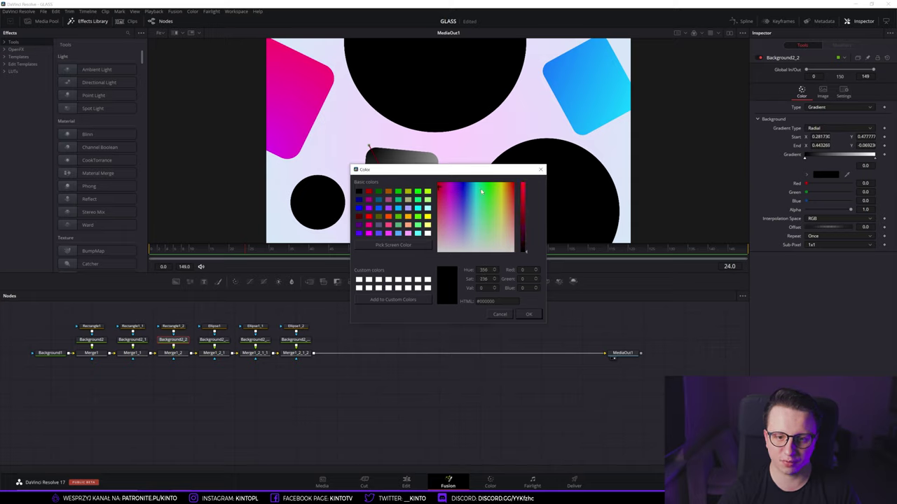
{"action": "left_click", "coordinate": [524, 185]}
{"action": "left_click", "coordinate": [530, 315]}
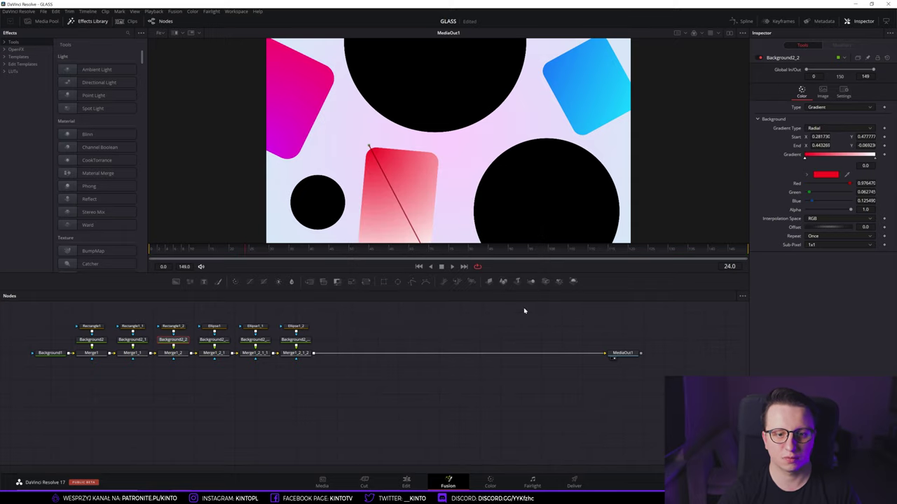
{"action": "left_click", "coordinate": [874, 160]}
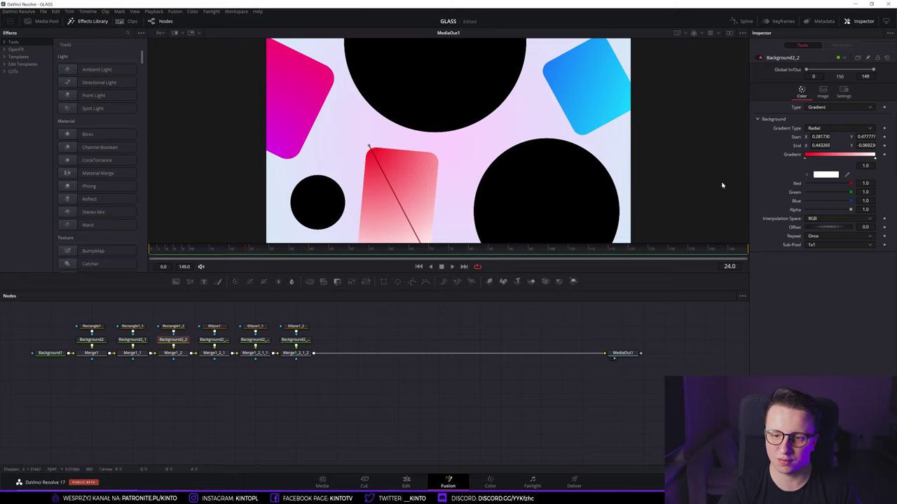
{"action": "left_click_drag", "start_coordinate": [514, 204], "coordinate": [510, 188]}
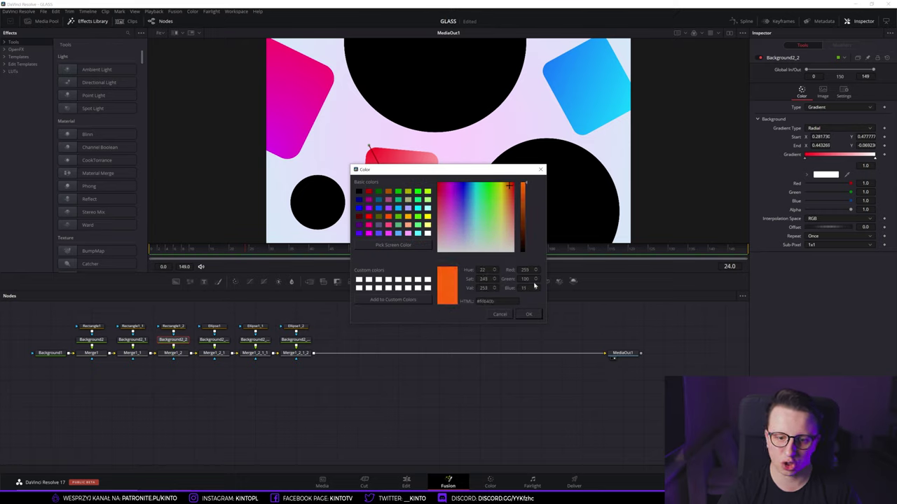
{"action": "left_click", "coordinate": [529, 314]}
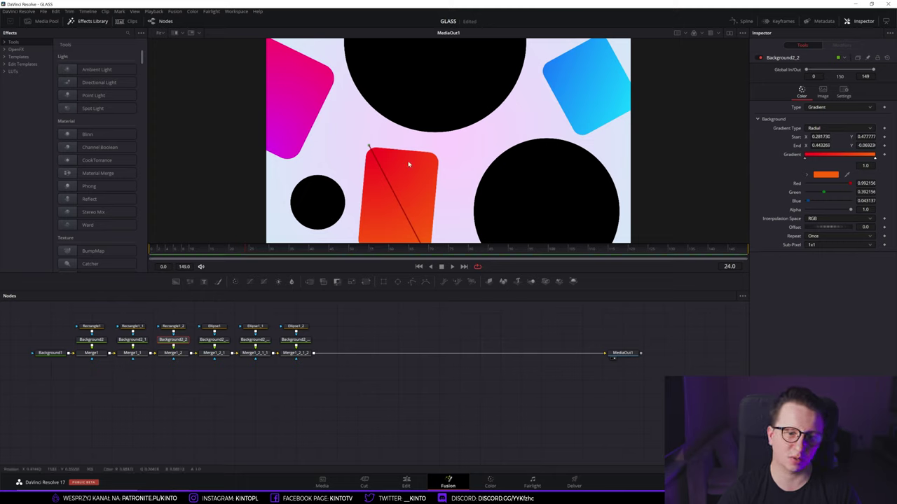
{"action": "left_click", "coordinate": [390, 236]}
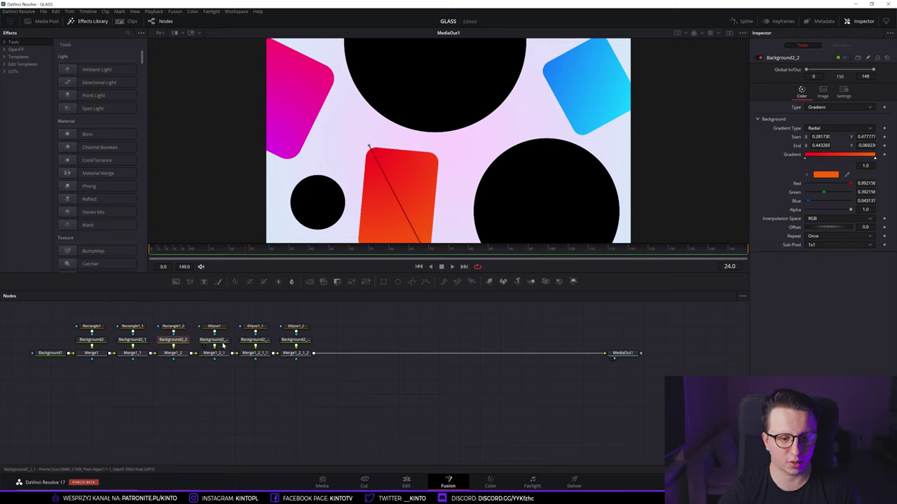
Step: Give Background2_2_1 a radial gradient stretched across the large lower-right circle
{"action": "left_click", "coordinate": [825, 107]}
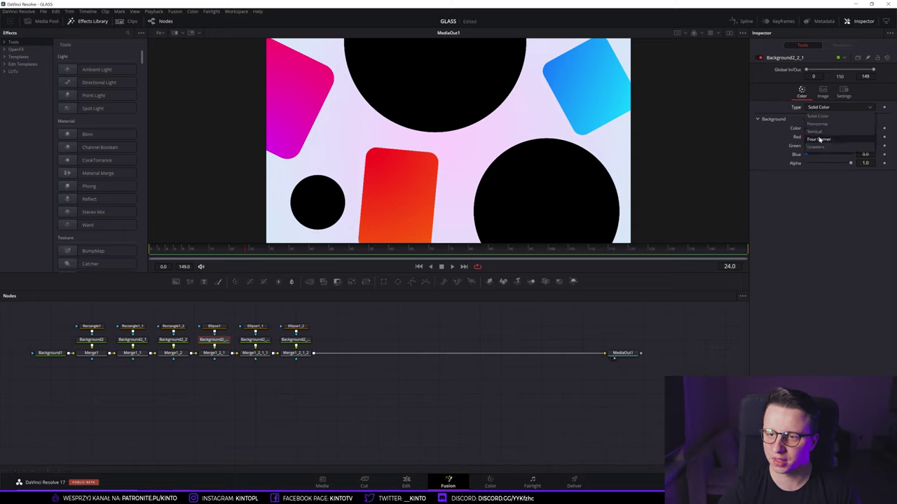
{"action": "left_click", "coordinate": [816, 148]}
{"action": "left_click", "coordinate": [823, 128]}
{"action": "left_click", "coordinate": [816, 168]}
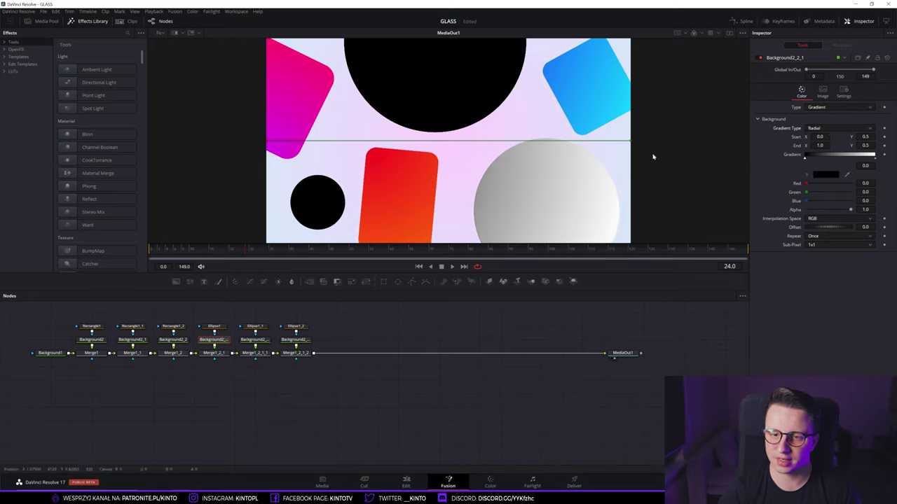
{"action": "left_click_drag", "start_coordinate": [631, 143], "coordinate": [619, 233]}
{"action": "left_click_drag", "start_coordinate": [268, 142], "coordinate": [484, 160]}
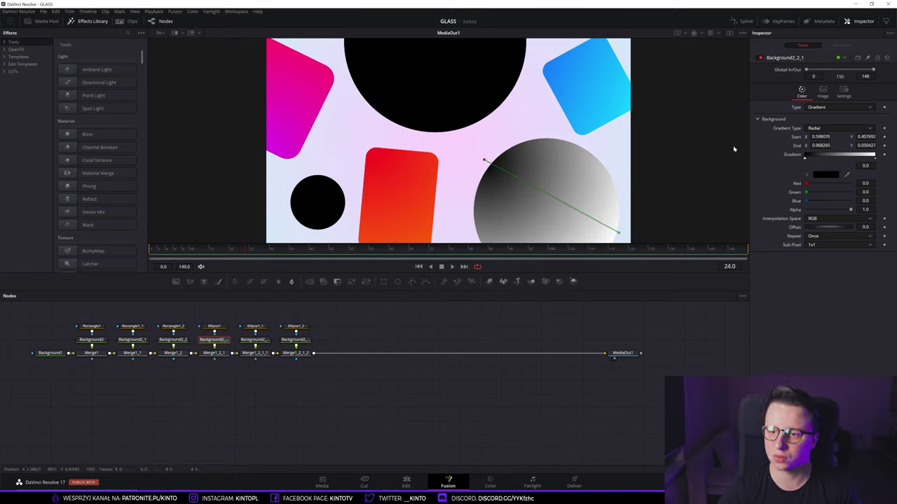
Step: Set the circle gradient's starting stop to vivid green
{"action": "left_click", "coordinate": [823, 175]}
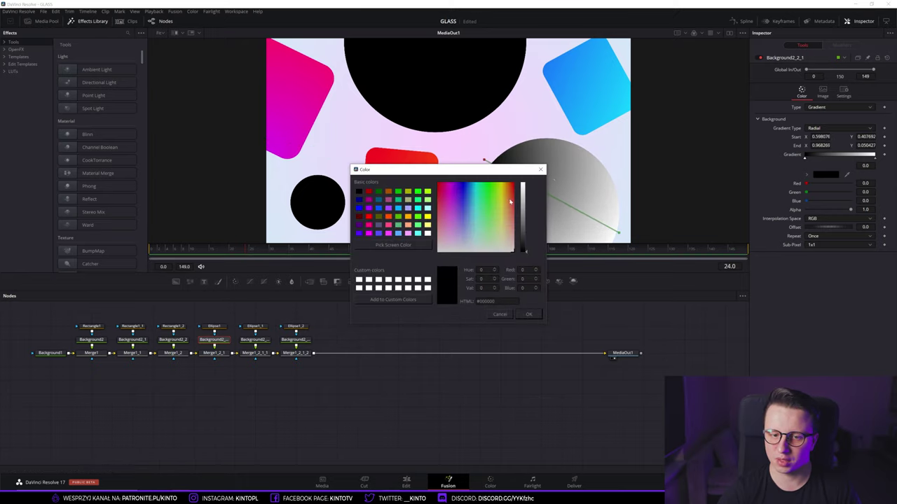
{"action": "left_click", "coordinate": [541, 171]}
{"action": "left_click", "coordinate": [816, 176]}
{"action": "left_click", "coordinate": [493, 188]}
{"action": "left_click", "coordinate": [522, 186]}
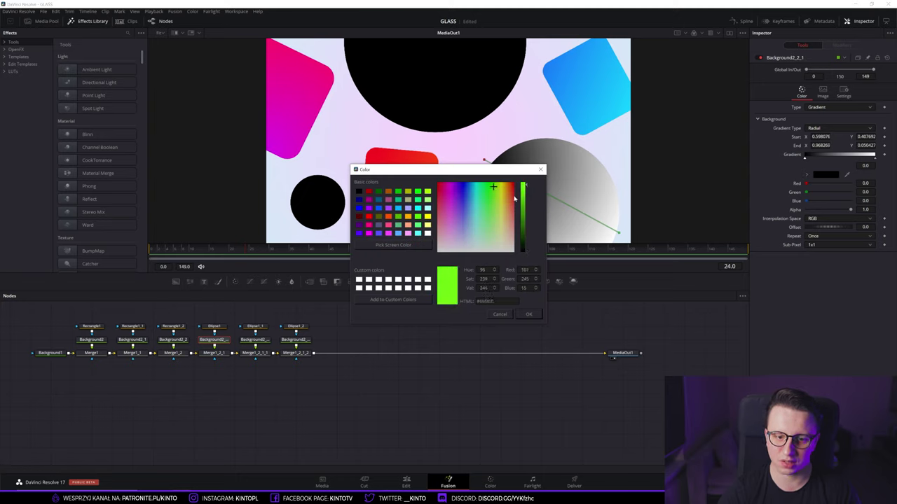
{"action": "left_click", "coordinate": [530, 315]}
Step: Set the gradient's end stop to a warm yellow
{"action": "left_click", "coordinate": [875, 160]}
{"action": "left_click", "coordinate": [825, 175]}
{"action": "left_click", "coordinate": [499, 187]}
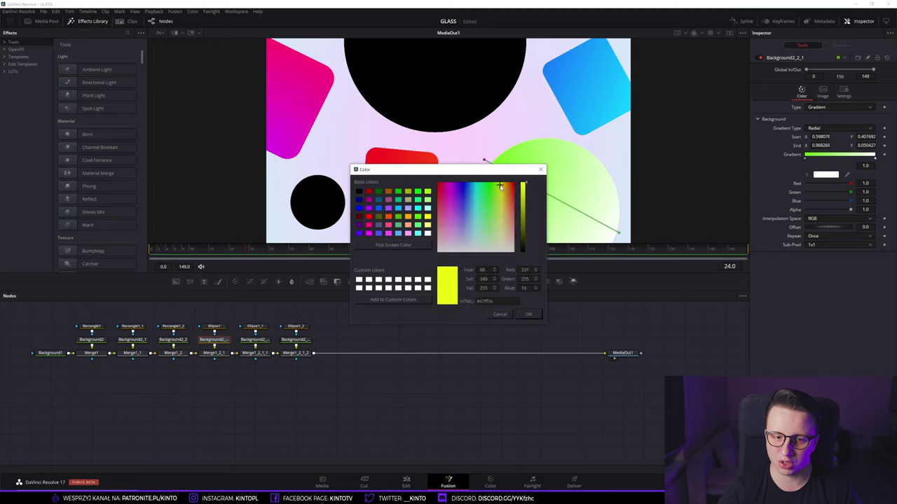
{"action": "left_click", "coordinate": [529, 313]}
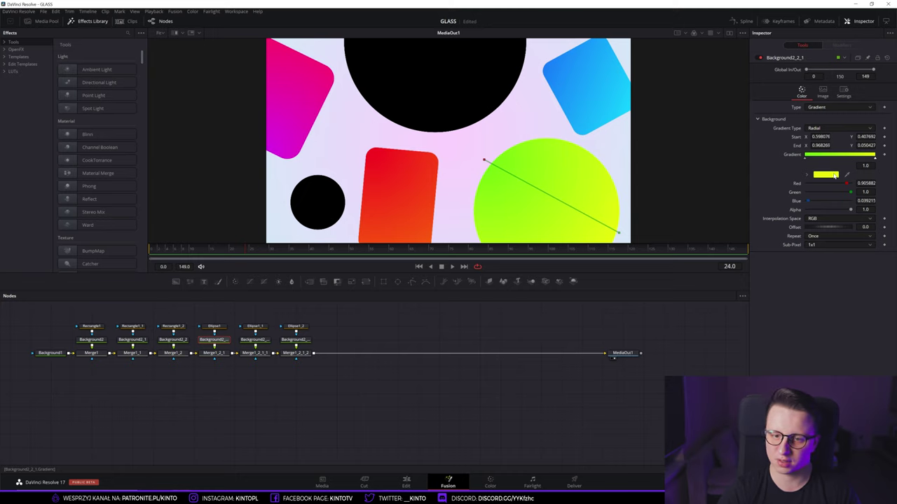
{"action": "left_click", "coordinate": [834, 175]}
{"action": "left_click", "coordinate": [500, 187]}
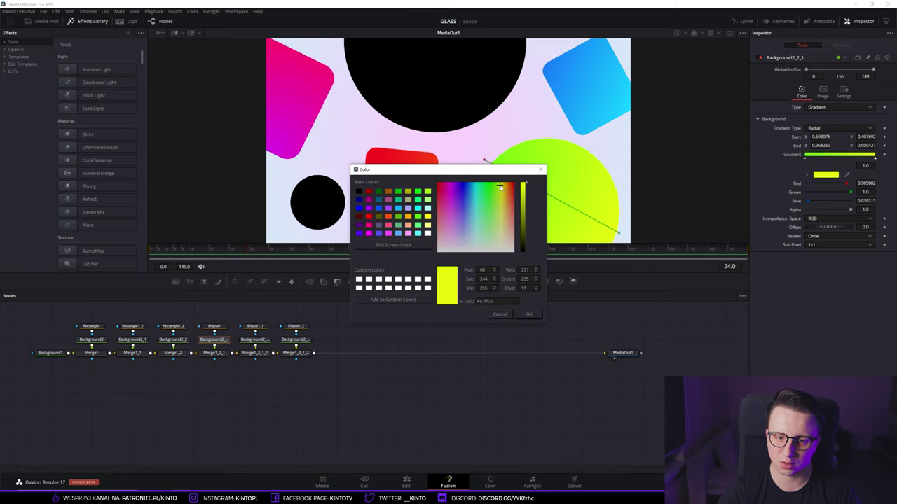
{"action": "left_click", "coordinate": [527, 313]}
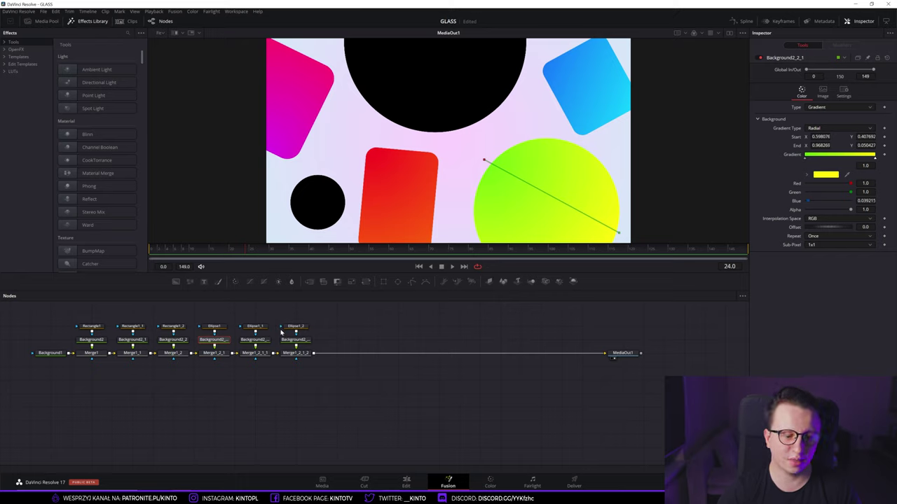
{"action": "left_click", "coordinate": [255, 340]}
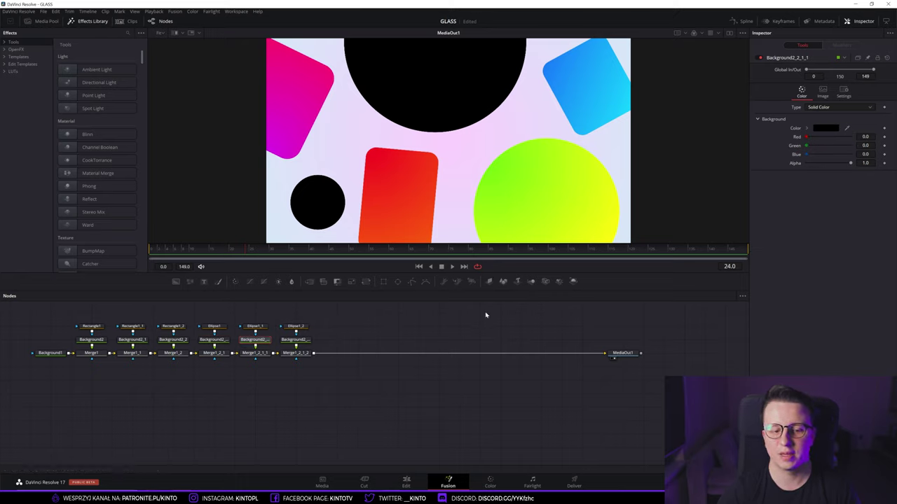
Step: Give the top circle's background a radial gradient from its top left to lower right
{"action": "left_click", "coordinate": [856, 107]}
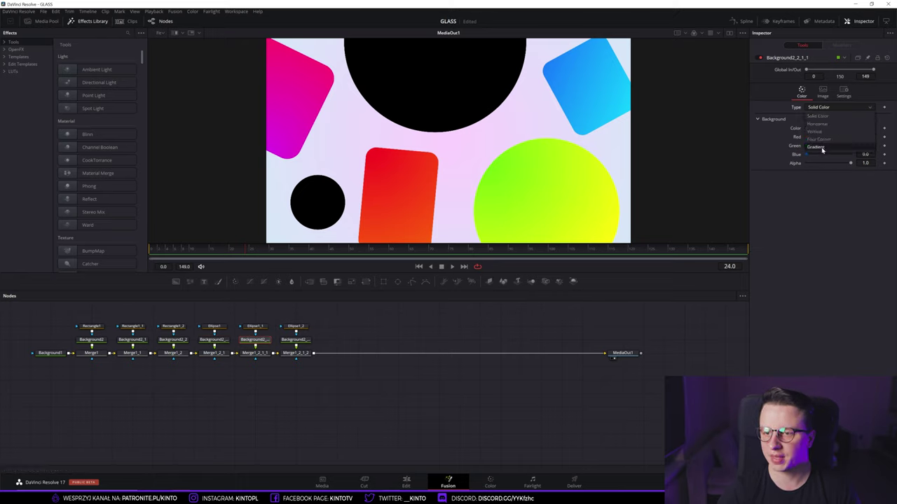
{"action": "left_click", "coordinate": [823, 147]}
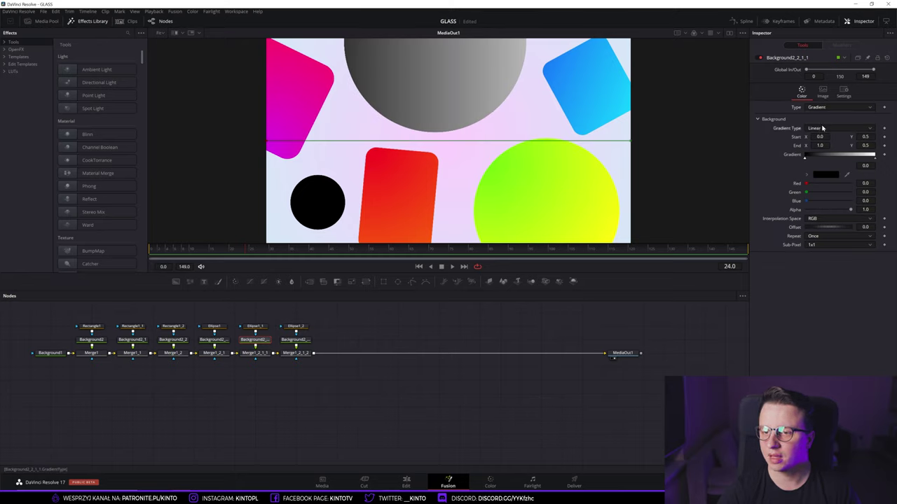
{"action": "left_click", "coordinate": [820, 129]}
{"action": "left_click", "coordinate": [817, 168]}
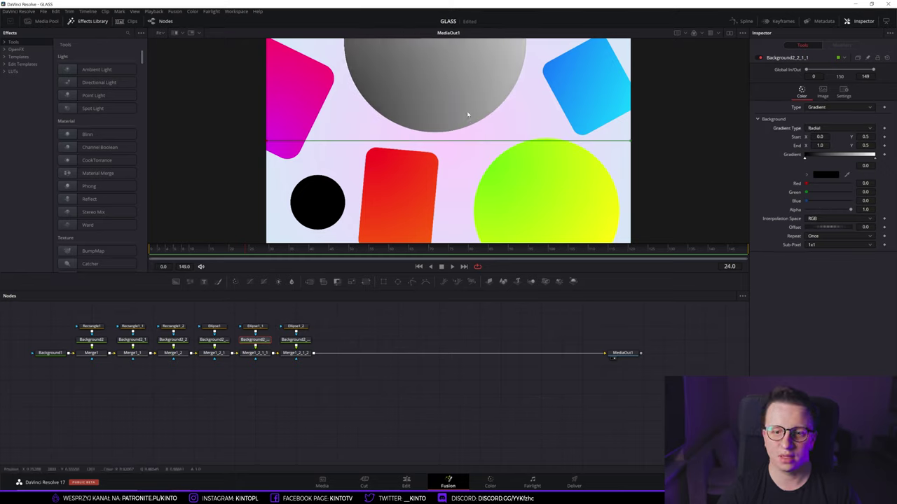
{"action": "left_click_drag", "start_coordinate": [630, 139], "coordinate": [523, 111]}
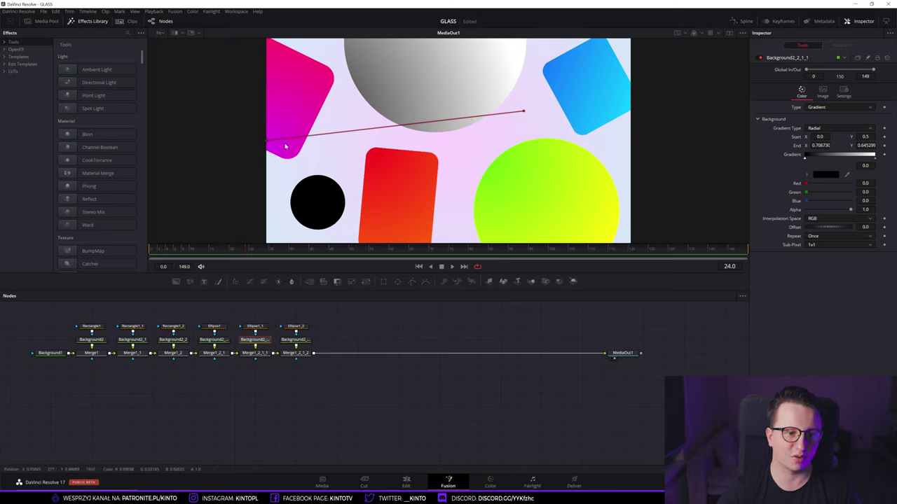
{"action": "left_click_drag", "start_coordinate": [264, 143], "coordinate": [342, 40]}
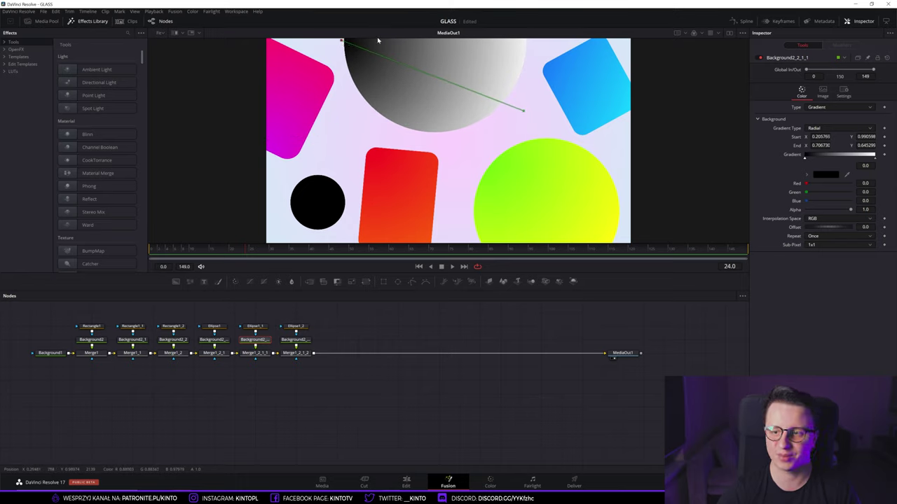
Step: Colour the first gradient stop vivid purple and the second stop blue
{"action": "left_click", "coordinate": [826, 175]}
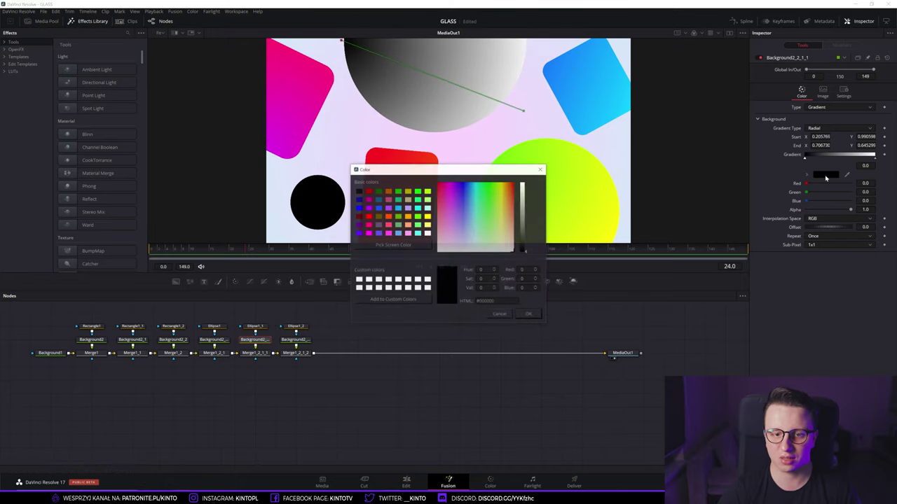
{"action": "mouse_move", "coordinate": [480, 193]}
{"action": "left_mouse_down"}
{"action": "mouse_move", "coordinate": [506, 189]}
{"action": "mouse_move", "coordinate": [460, 191]}
{"action": "left_mouse_up"}
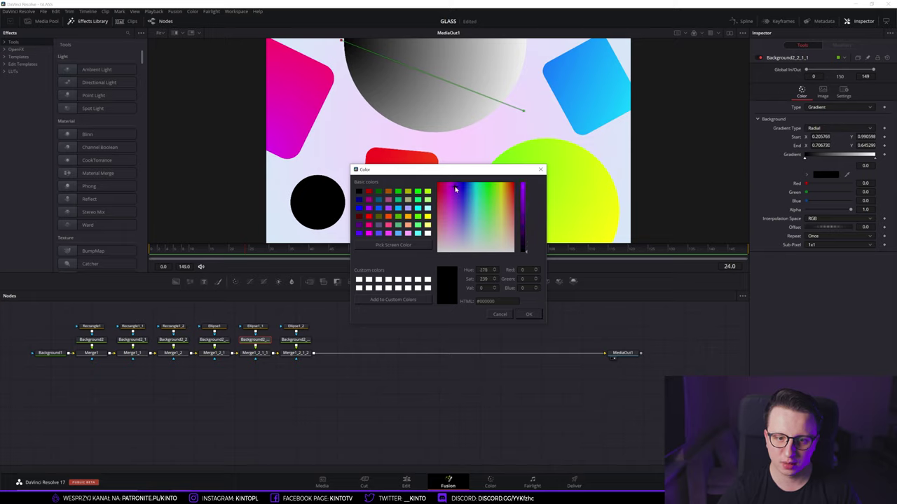
{"action": "left_click", "coordinate": [525, 187]}
{"action": "left_click", "coordinate": [528, 313]}
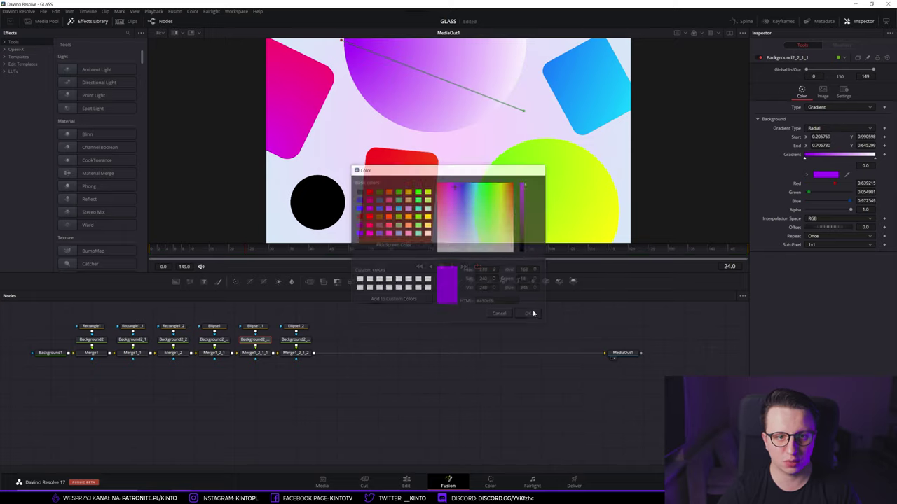
{"action": "left_click", "coordinate": [874, 157]}
{"action": "left_click", "coordinate": [831, 175]}
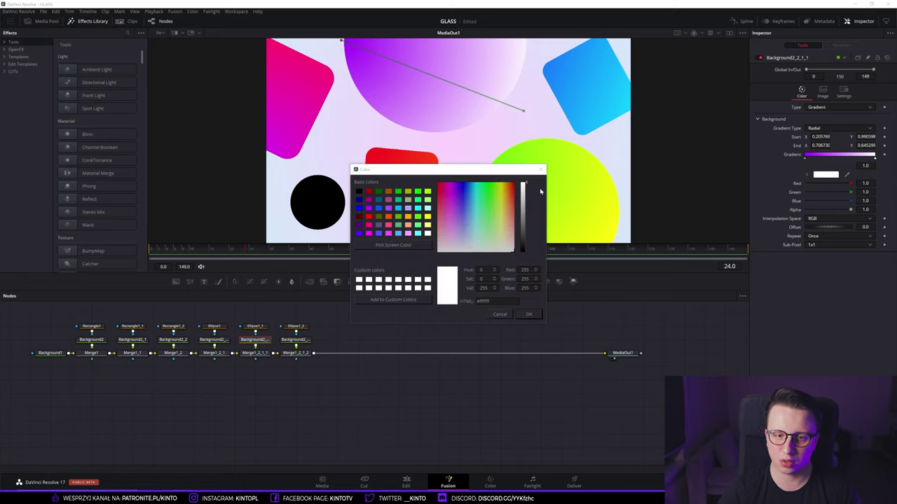
{"action": "left_click", "coordinate": [463, 187]}
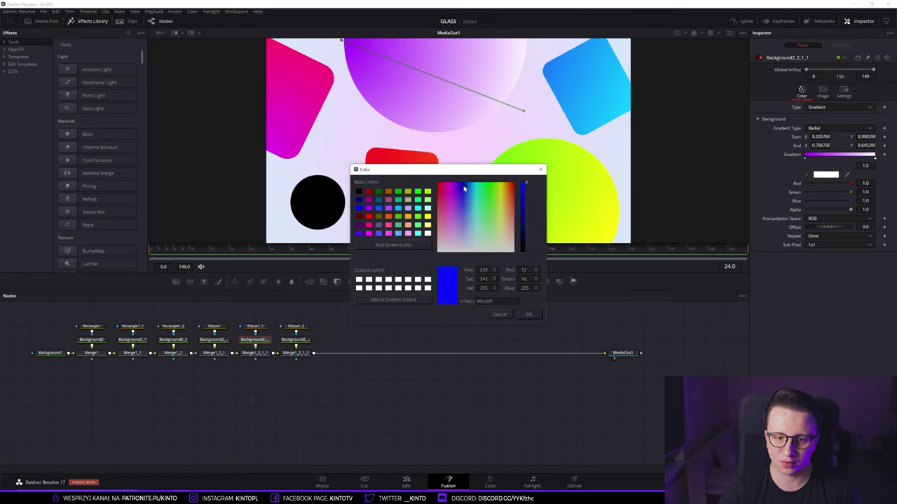
{"action": "left_click", "coordinate": [529, 315]}
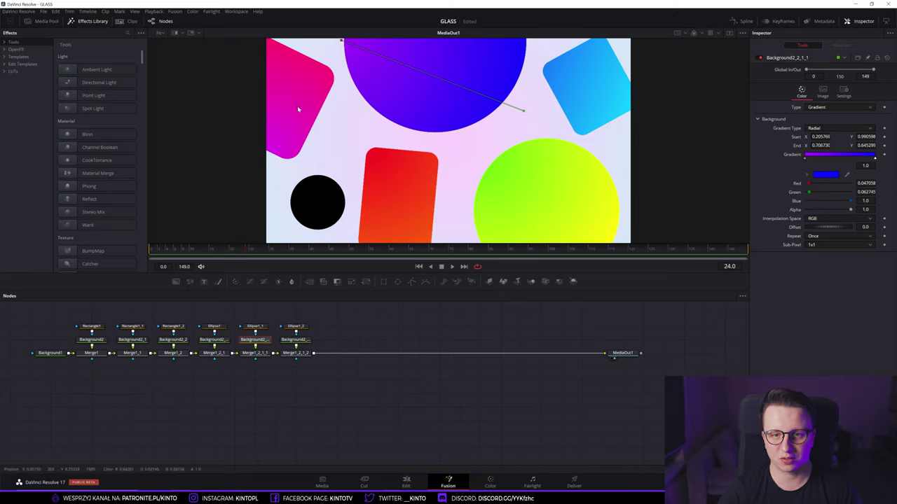
Step: Change the second gradient stop from blue to purple
{"action": "left_click", "coordinate": [833, 175]}
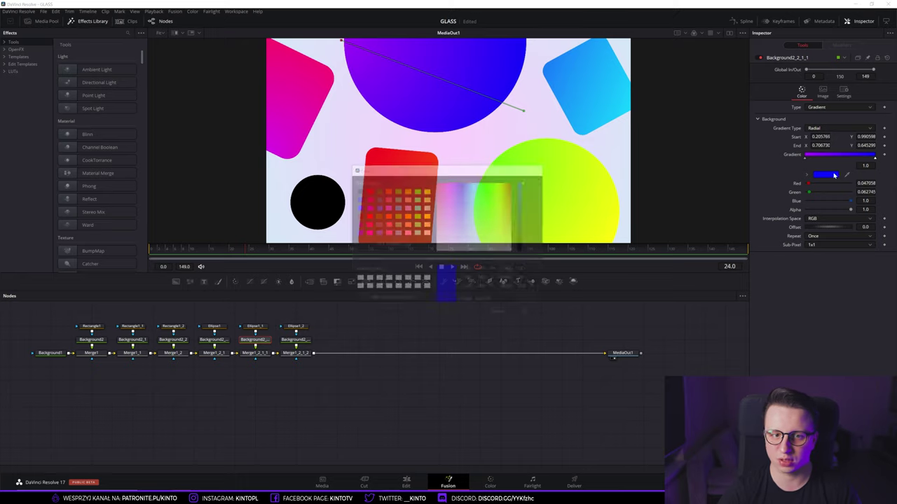
{"action": "left_click_drag", "start_coordinate": [466, 195], "coordinate": [459, 191]}
{"action": "left_click", "coordinate": [530, 314]}
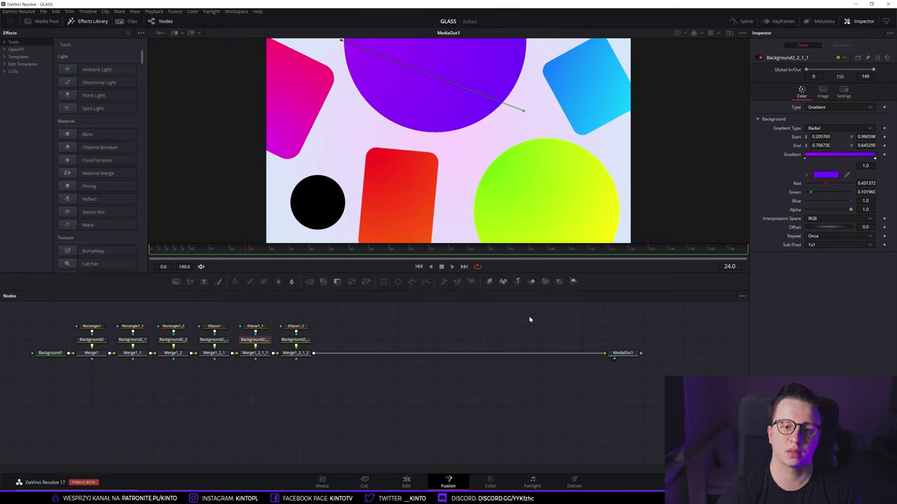
Step: Make the first stop a pinker purple and stretch the gradient end toward the blue square
{"action": "left_click_drag", "start_coordinate": [525, 113], "coordinate": [512, 109]}
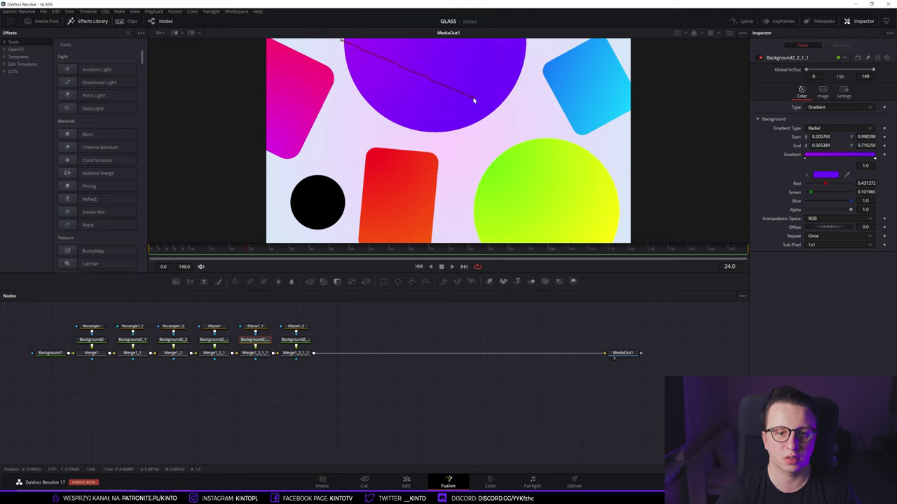
{"action": "left_click", "coordinate": [806, 160]}
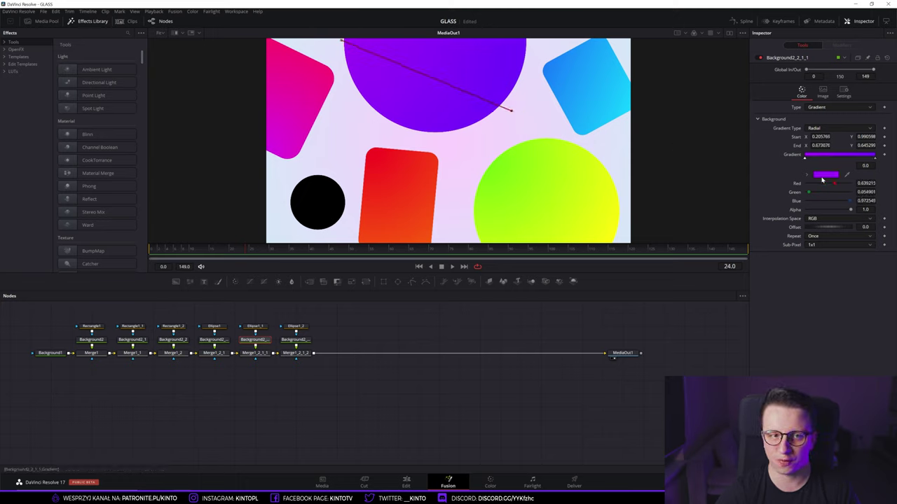
{"action": "left_click", "coordinate": [824, 175]}
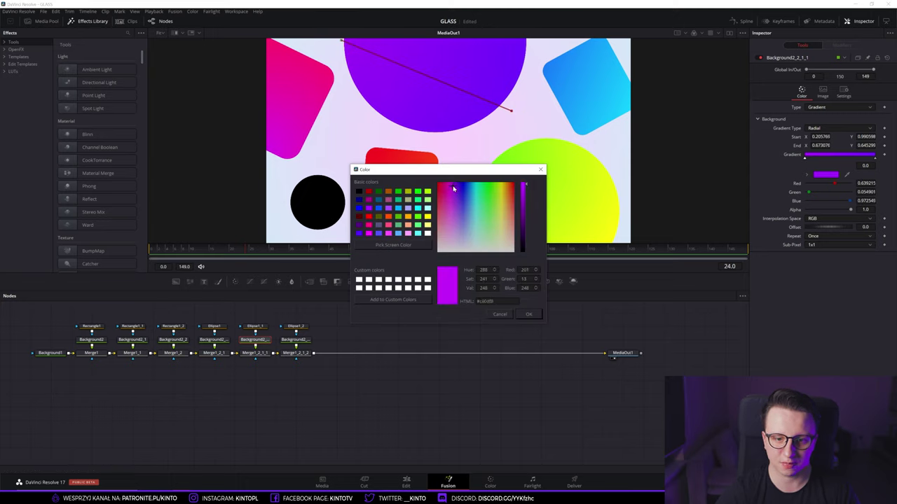
{"action": "left_click", "coordinate": [529, 314]}
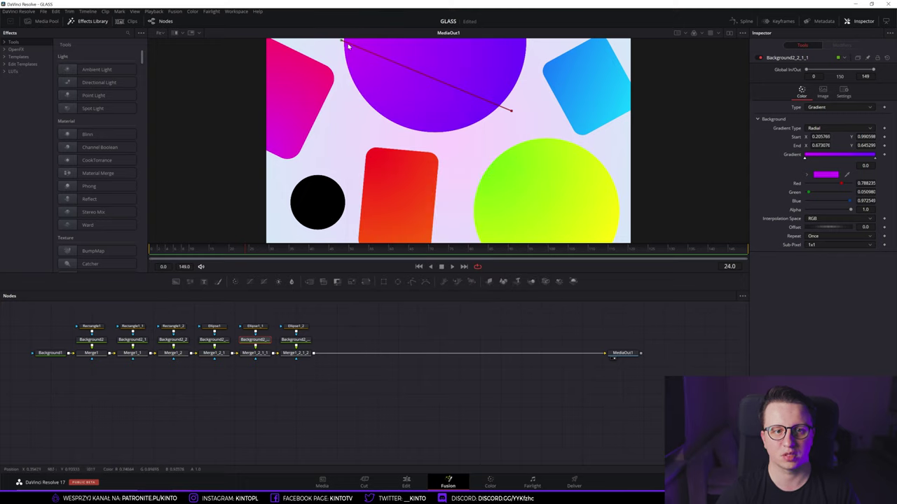
{"action": "left_click_drag", "start_coordinate": [341, 41], "coordinate": [341, 39]}
{"action": "left_click_drag", "start_coordinate": [511, 112], "coordinate": [573, 106]}
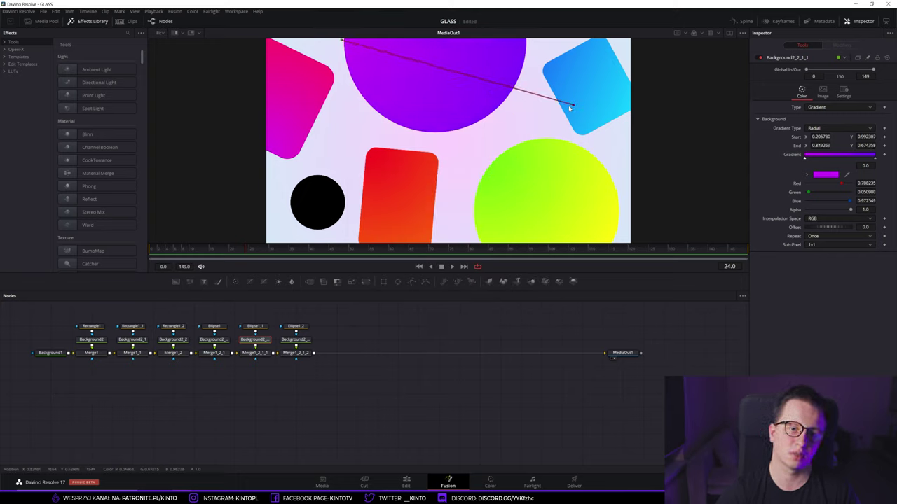
{"action": "left_click", "coordinate": [312, 212]}
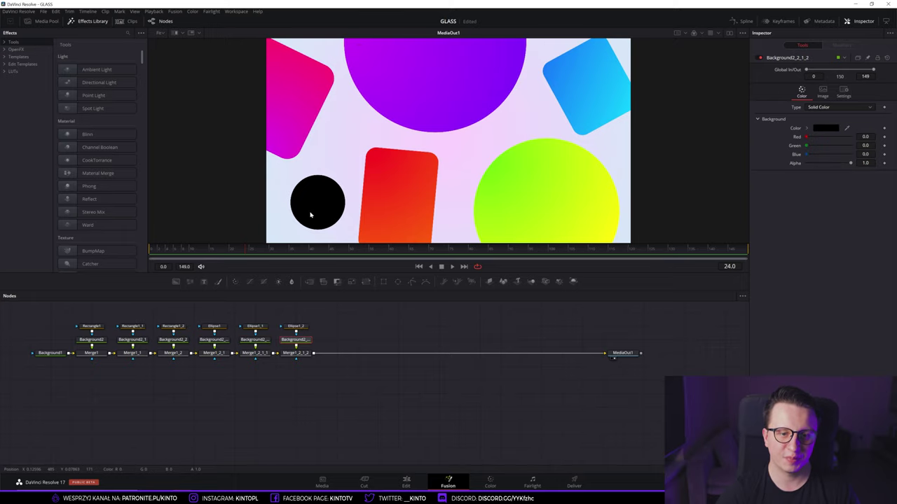
Step: Switch the small circle's fill to a radial gradient and position its start and end handles on the circle
{"action": "left_click", "coordinate": [841, 107]}
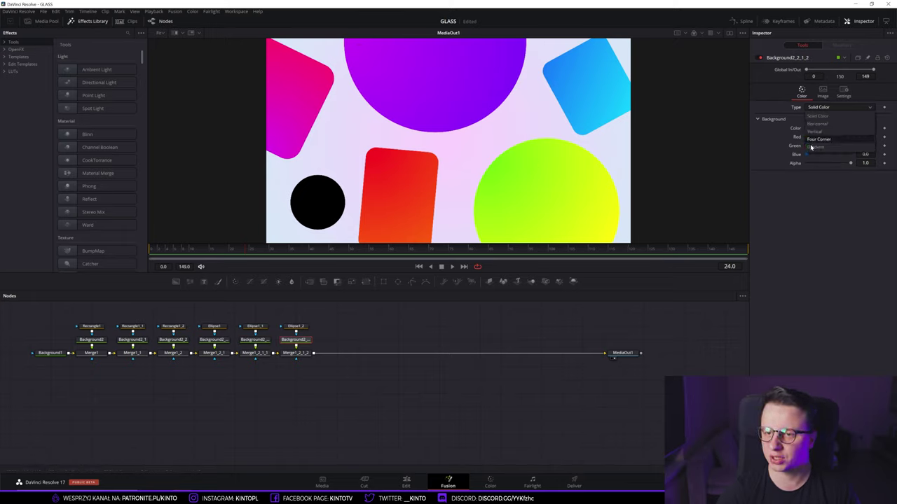
{"action": "left_click", "coordinate": [819, 140]}
{"action": "left_click", "coordinate": [825, 128]}
{"action": "left_click", "coordinate": [813, 168]}
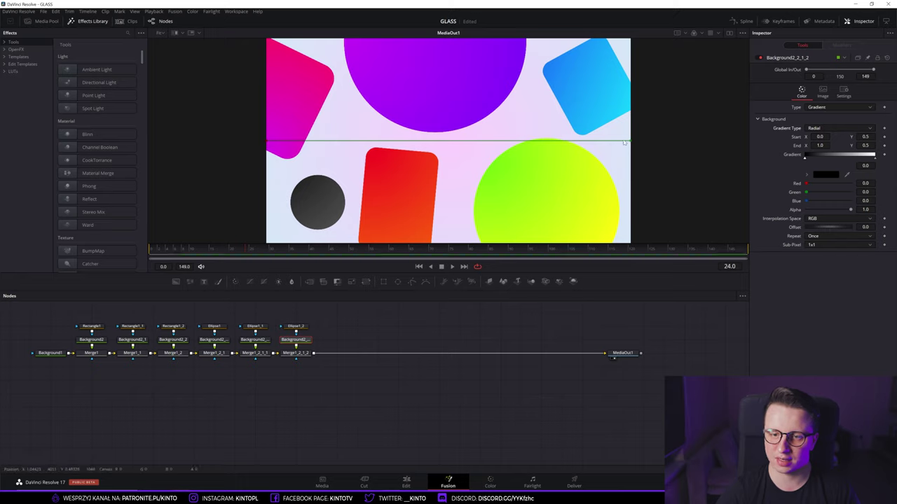
{"action": "left_click_drag", "start_coordinate": [630, 141], "coordinate": [356, 214]}
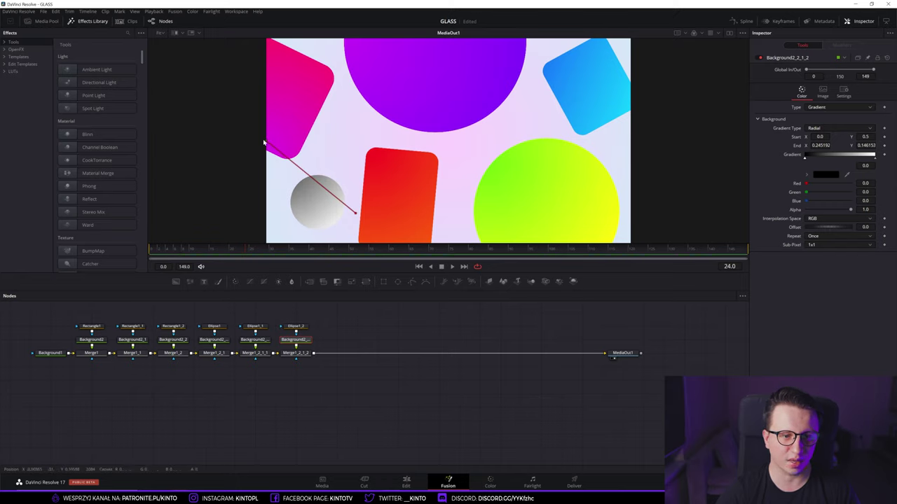
{"action": "left_click_drag", "start_coordinate": [264, 143], "coordinate": [293, 184]}
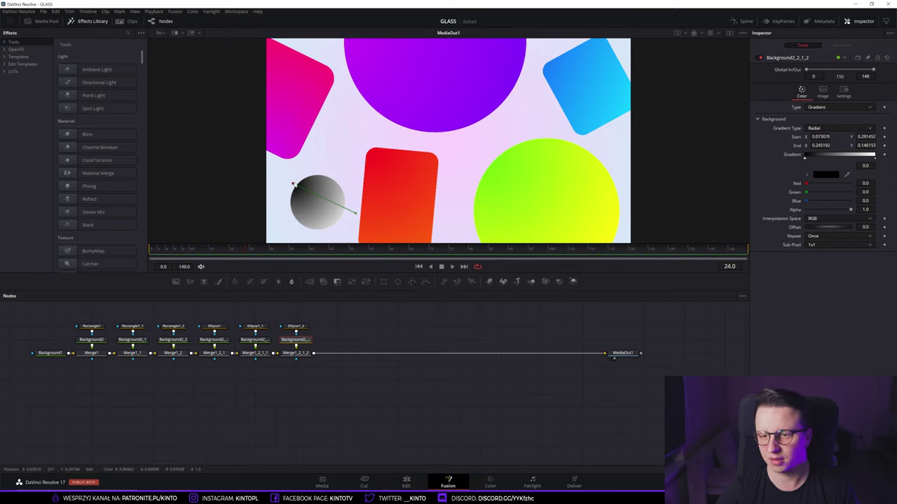
Step: Colour the gradient's first stop mint green, shifted slightly toward light blue
{"action": "left_click", "coordinate": [825, 174]}
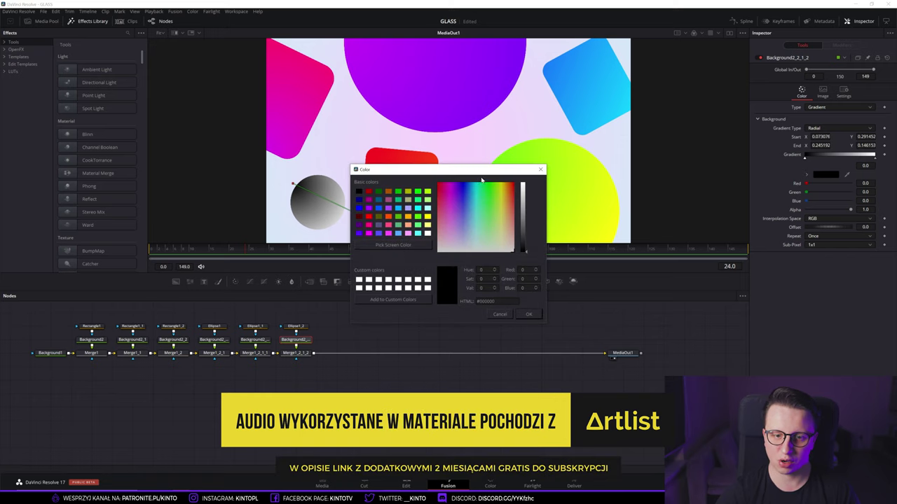
{"action": "mouse_move", "coordinate": [511, 248]}
{"action": "left_mouse_down"}
{"action": "mouse_move", "coordinate": [494, 254]}
{"action": "mouse_move", "coordinate": [522, 258]}
{"action": "mouse_move", "coordinate": [518, 266]}
{"action": "left_mouse_up"}
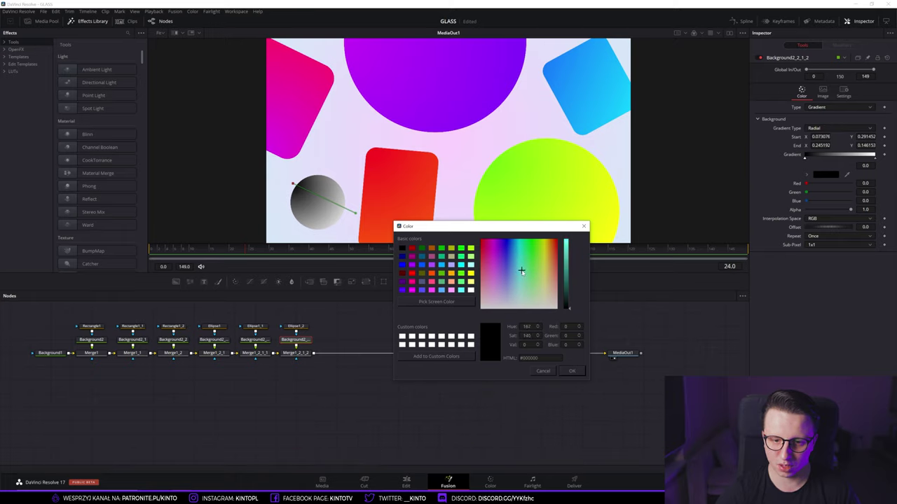
{"action": "left_click_drag", "start_coordinate": [519, 267], "coordinate": [522, 264]}
{"action": "left_click", "coordinate": [567, 243]}
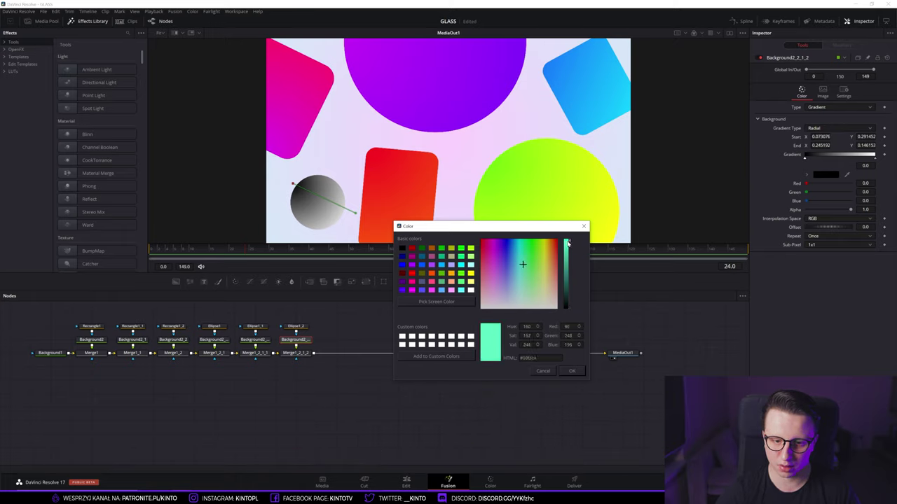
{"action": "left_click", "coordinate": [573, 372]}
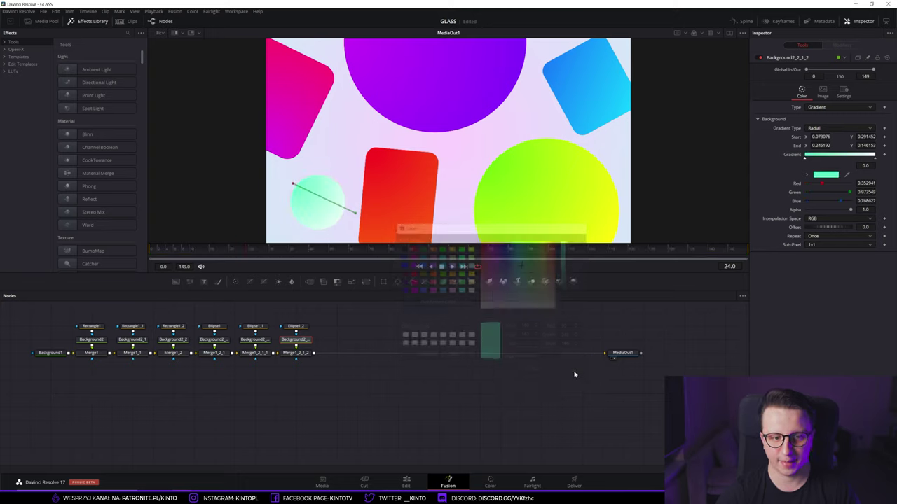
{"action": "left_click", "coordinate": [830, 177]}
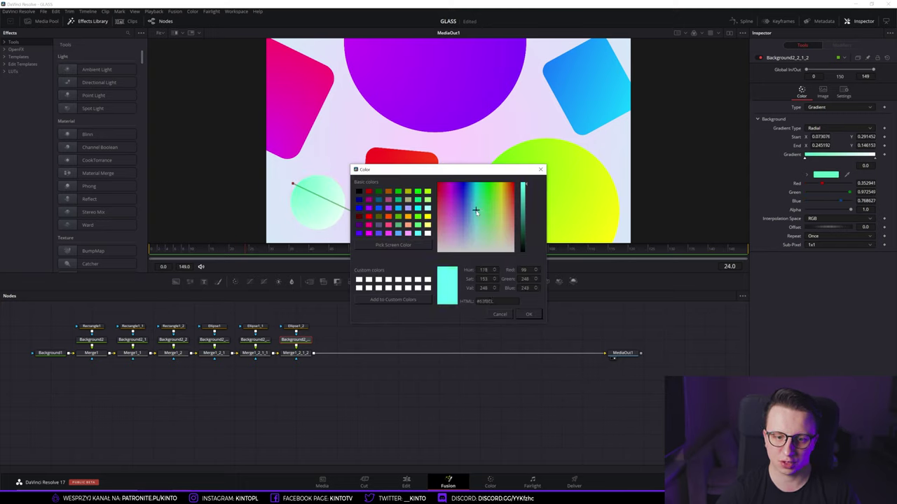
{"action": "left_click_drag", "start_coordinate": [476, 211], "coordinate": [472, 212]}
{"action": "left_click", "coordinate": [529, 314]}
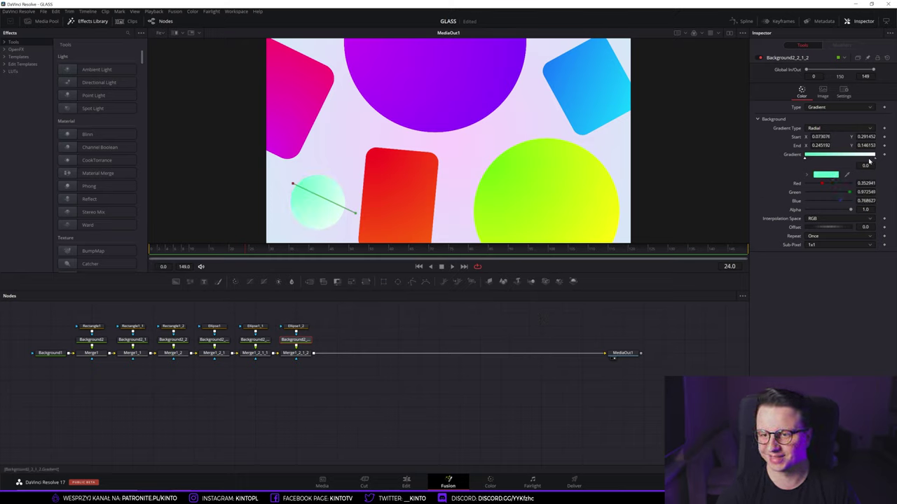
Step: Set the gradient's white end stop to a light cyan-blue, then select all shape and merge nodes
{"action": "left_click", "coordinate": [873, 158]}
{"action": "left_click", "coordinate": [827, 175]}
{"action": "left_click", "coordinate": [469, 223]}
{"action": "left_click", "coordinate": [529, 314]}
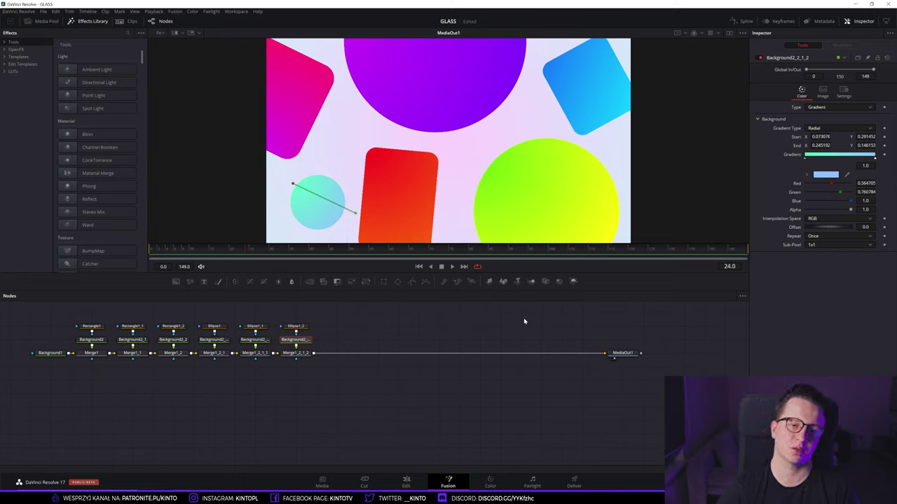
{"action": "left_click", "coordinate": [826, 175]}
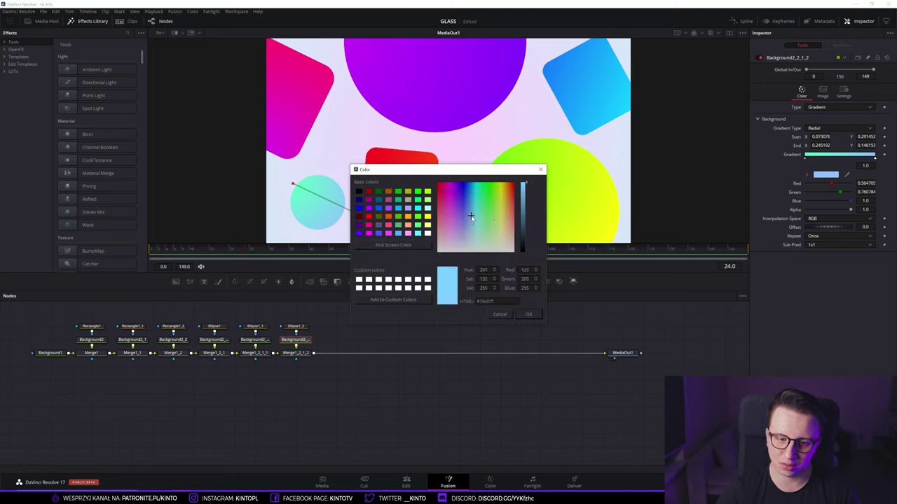
{"action": "left_click", "coordinate": [527, 314]}
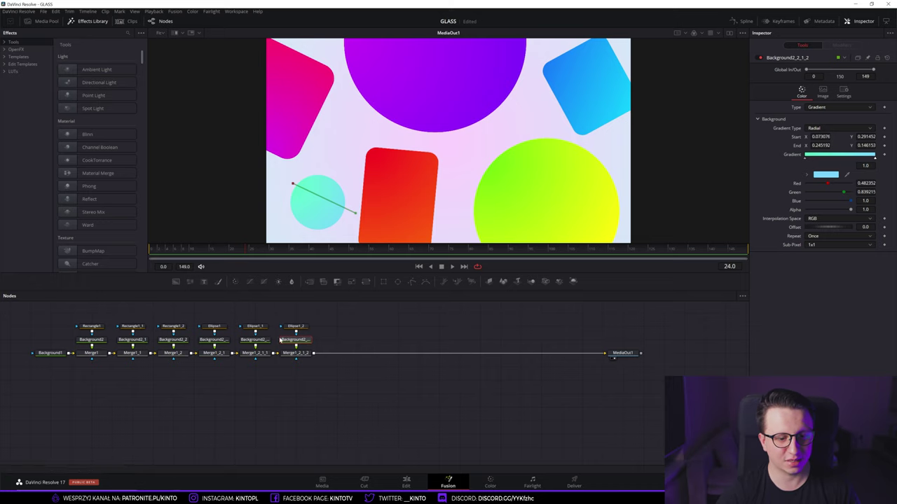
{"action": "left_click_drag", "start_coordinate": [337, 320], "coordinate": [94, 367]}
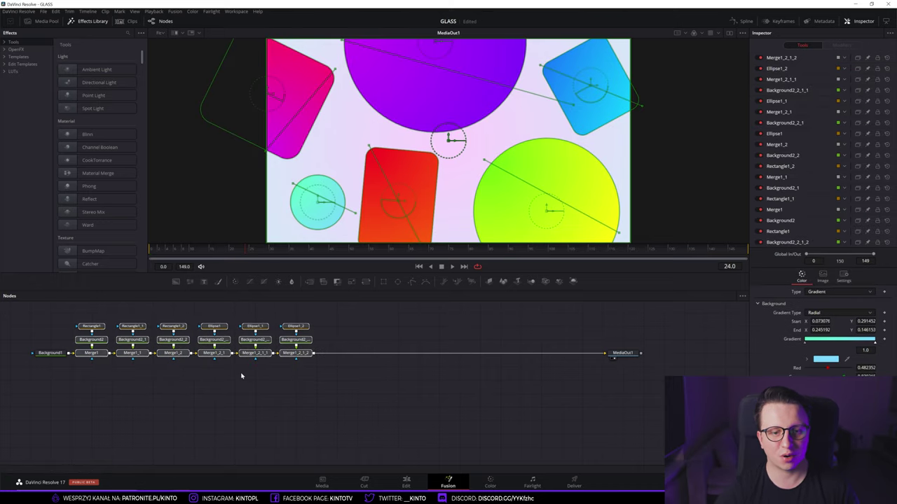
Step: Group the selected shape nodes, place the group before MediaOut1, and name it KSZTALTY_BAZA
{"action": "key", "text": "ctrl+g"}
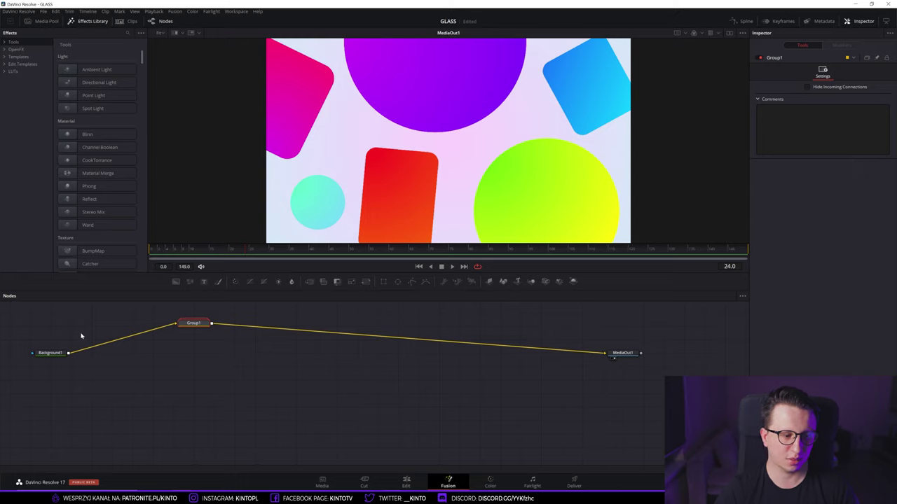
{"action": "left_click_drag", "start_coordinate": [189, 323], "coordinate": [109, 353]}
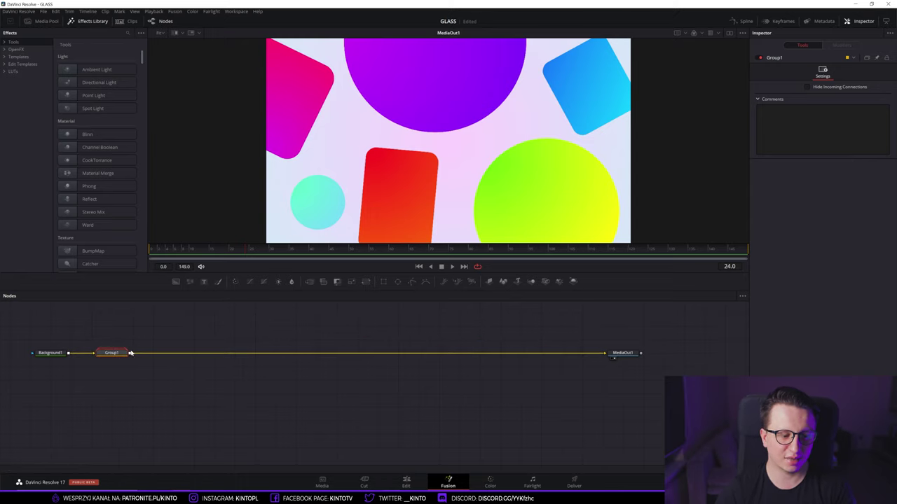
{"action": "key", "text": "F2"}
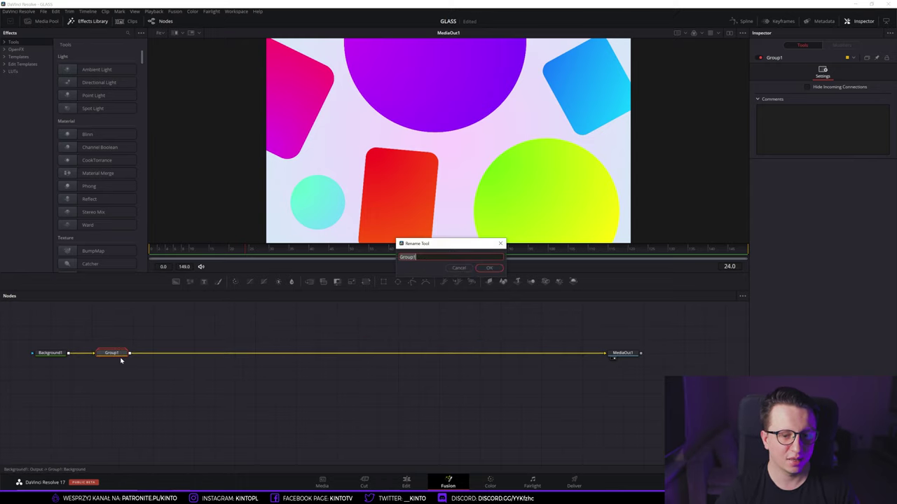
{"action": "type", "text": "G"}
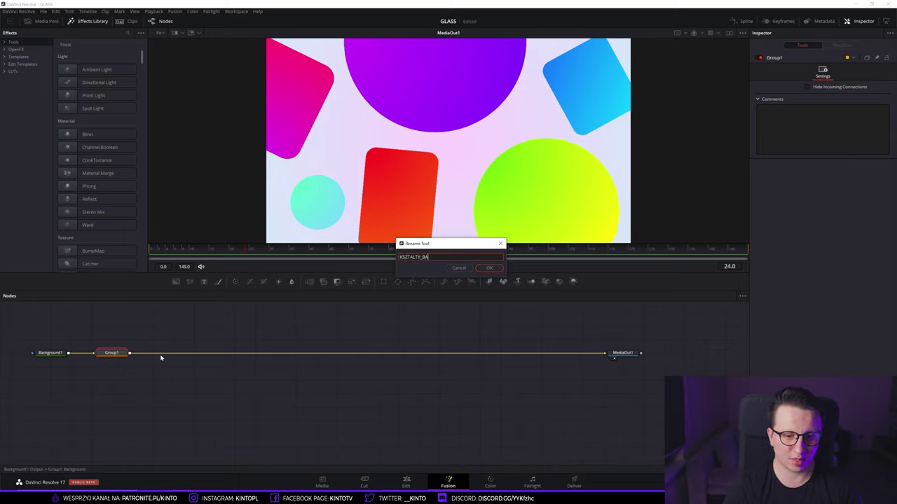
{"action": "key", "text": "Return"}
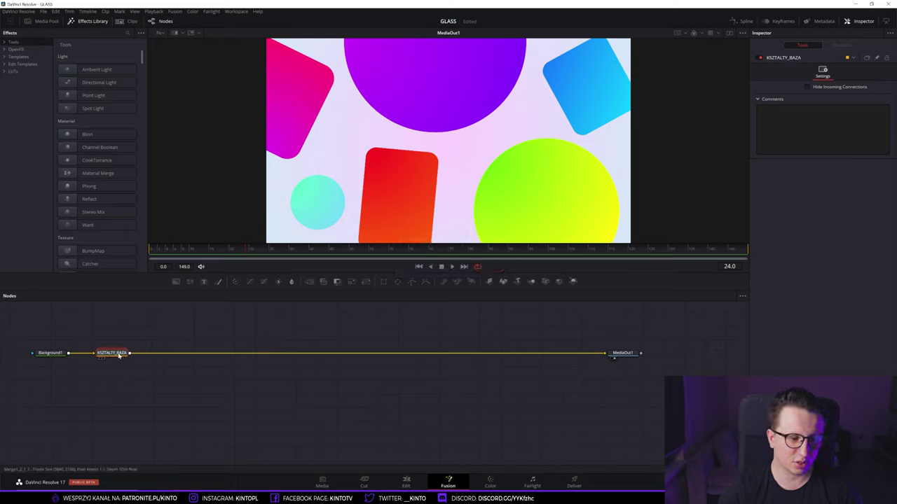
Step: Duplicate the KSZTALTY_BAZA group and rename the original group KSZTALTY_SHADOW
{"action": "key", "text": "ctrl+c"}
{"action": "key", "text": "ctrl+v"}
{"action": "left_click", "coordinate": [113, 352]}
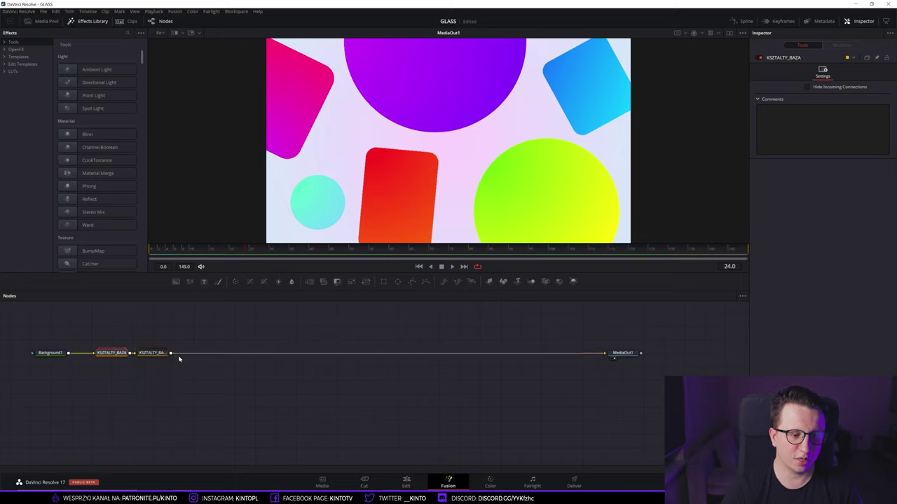
{"action": "key", "text": "F2"}
{"action": "type", "text": "KSZTALTY_SHADOW"}
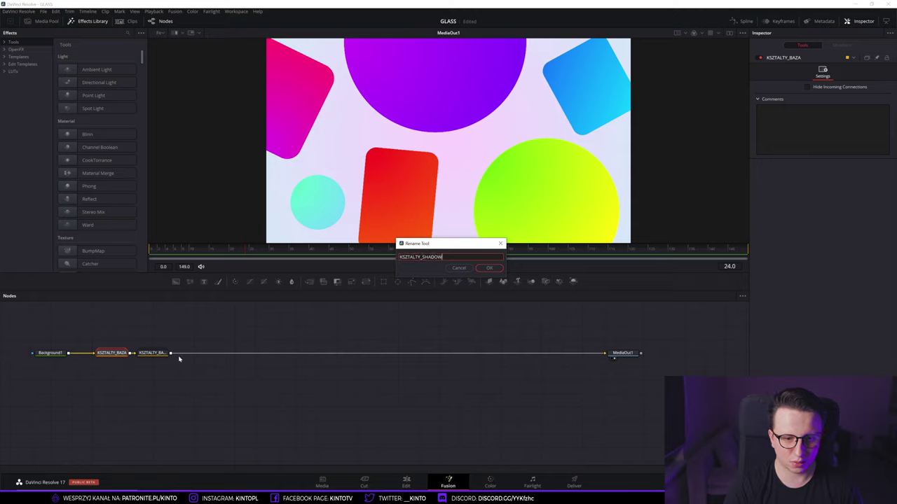
{"action": "key", "text": "Return"}
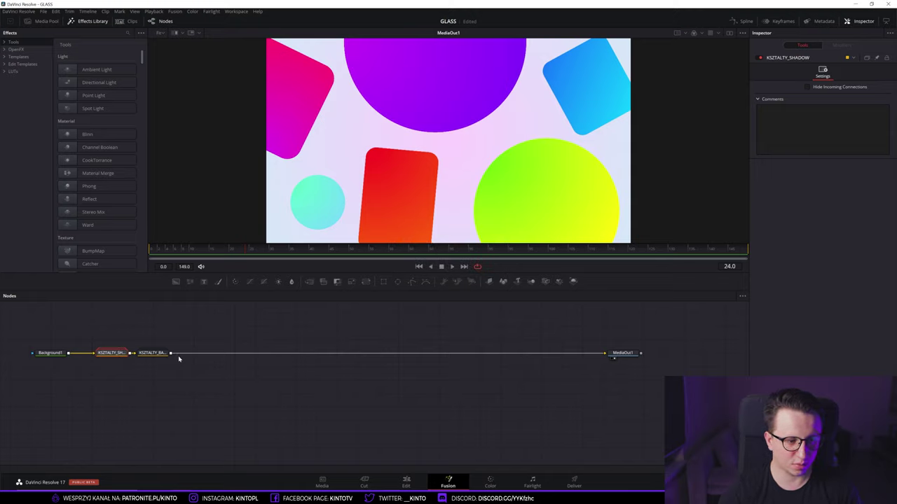
Step: Rename the Background1 node to BG and select the KSZTALTY_SHADOW group
{"action": "left_click", "coordinate": [166, 367]}
{"action": "key", "text": "shift+space"}
{"action": "type", "text": "bac"}
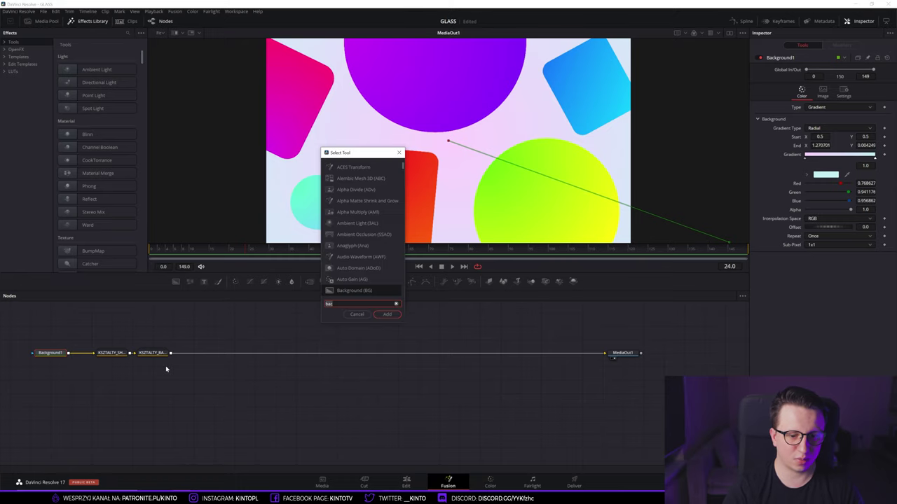
{"action": "left_click", "coordinate": [354, 315]}
{"action": "key", "text": "F2"}
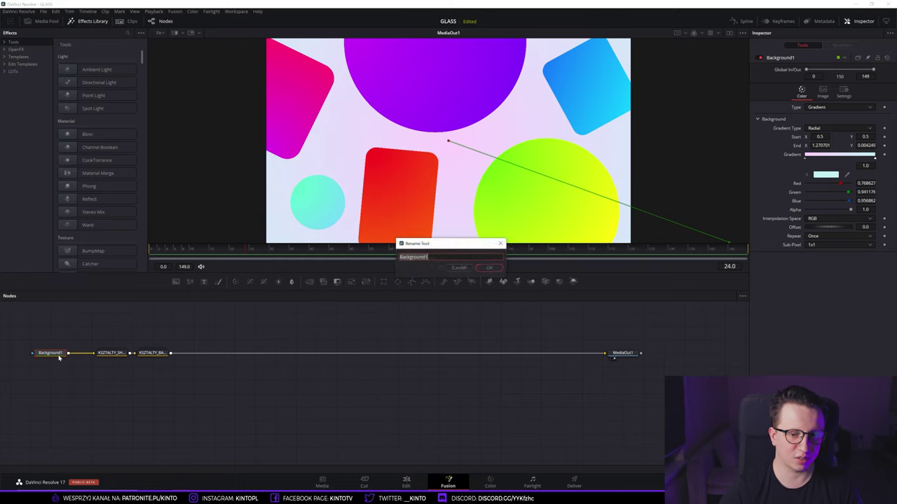
{"action": "type", "text": "BAC"}
{"action": "type", "text": "BG"}
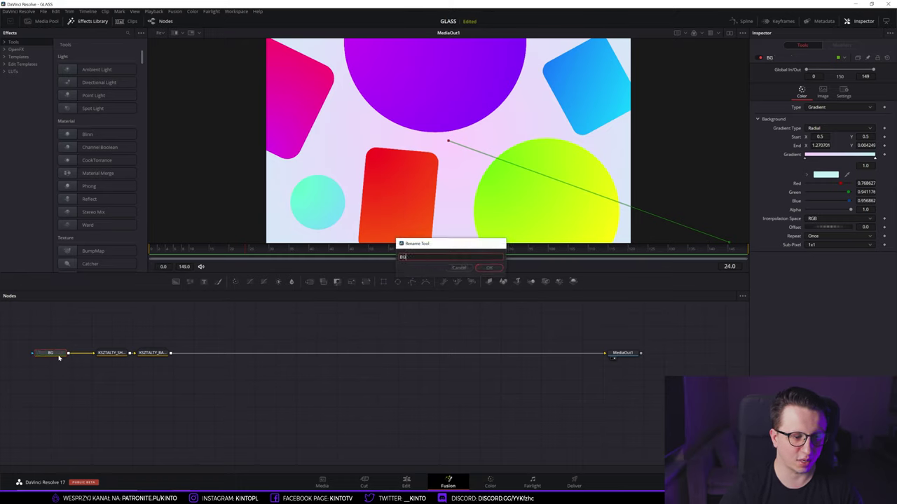
{"action": "key", "text": "Return"}
{"action": "left_click_drag", "start_coordinate": [165, 339], "coordinate": [88, 358]}
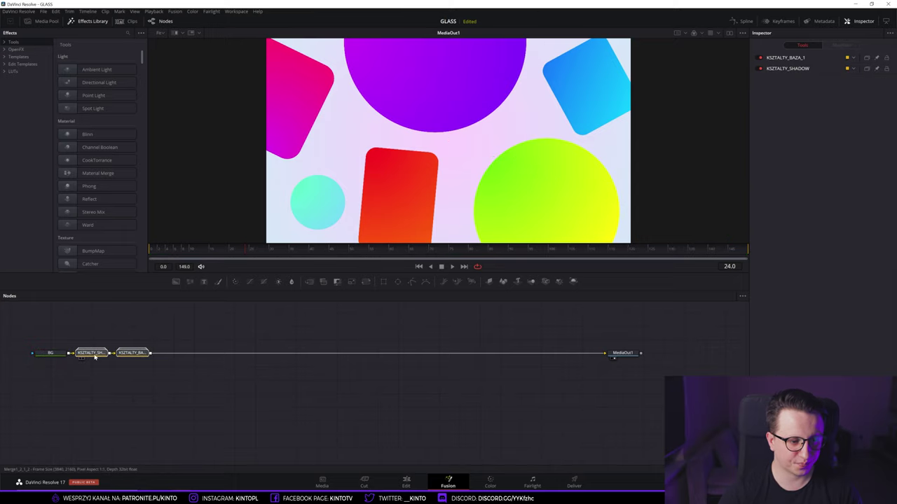
{"action": "left_click", "coordinate": [96, 354]}
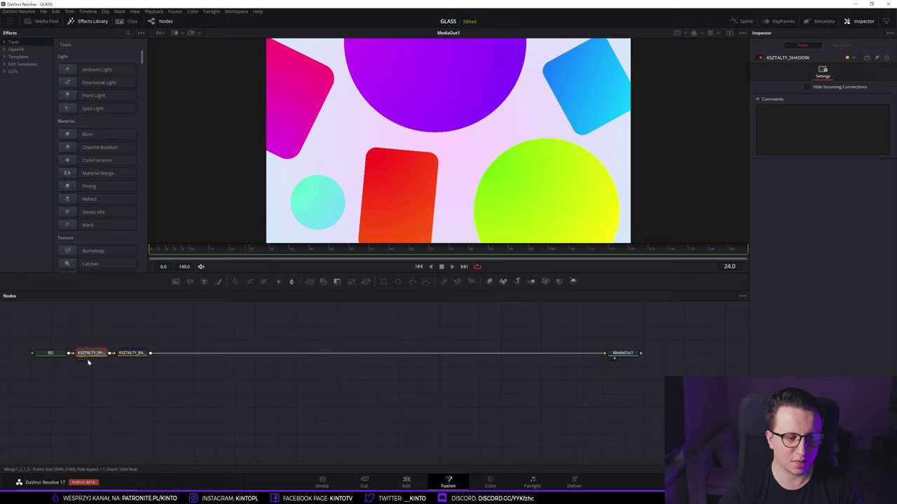
Step: Expand KSZTALTY_SHADOW and give Rectangle1 and the blue Rectangle1_1 a 0.04 soft edge
{"action": "double_click", "coordinate": [96, 354]}
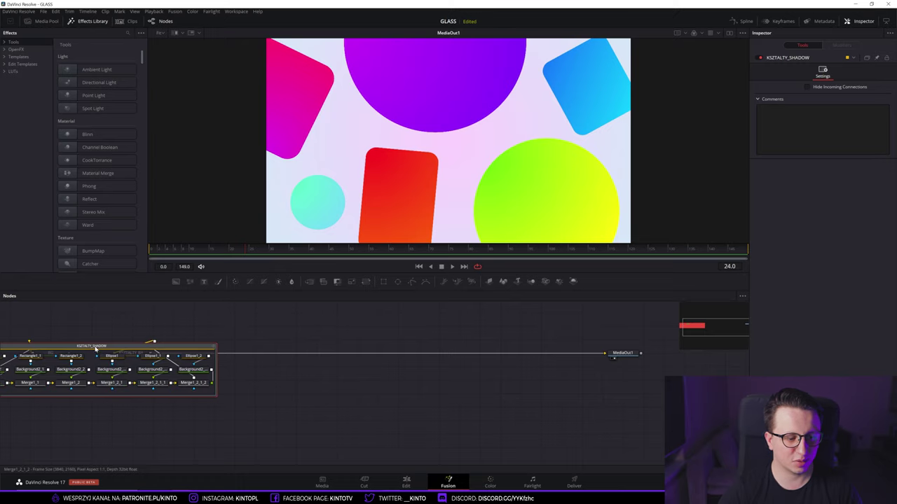
{"action": "left_click_drag", "start_coordinate": [96, 347], "coordinate": [259, 374]}
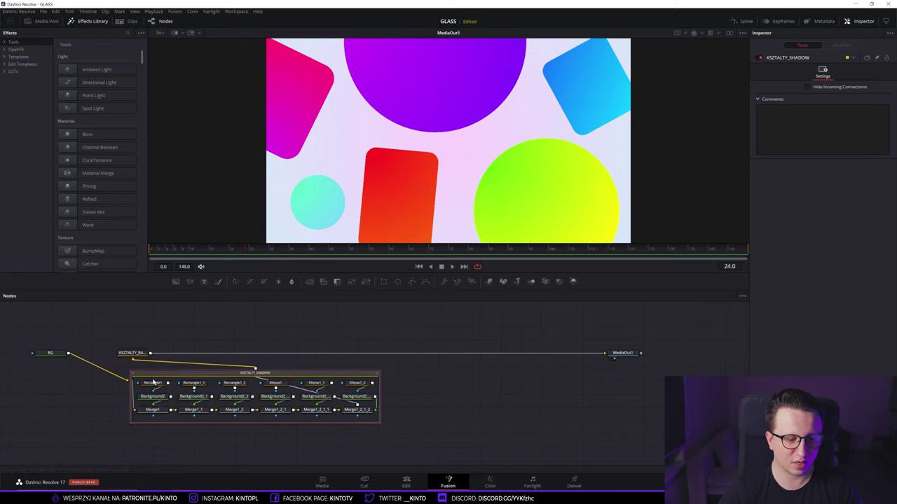
{"action": "left_click", "coordinate": [152, 382]}
{"action": "type", "text": "0.4"}
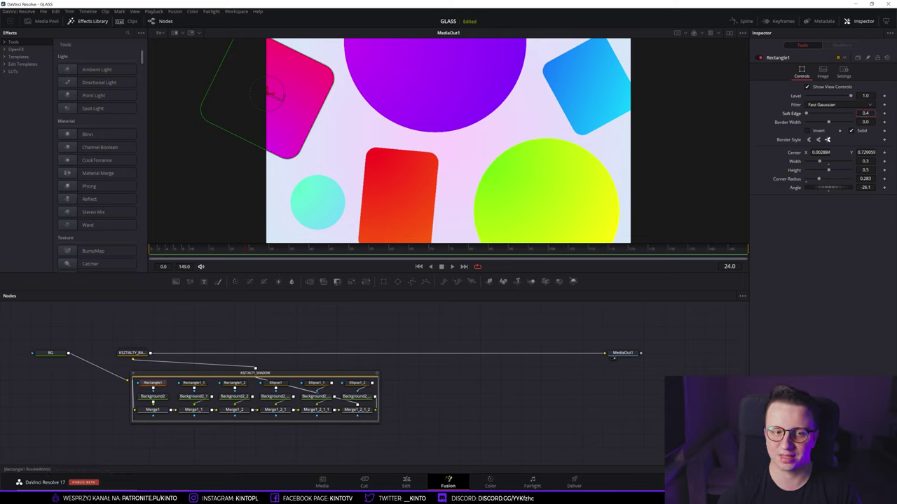
{"action": "key", "text": "Tab"}
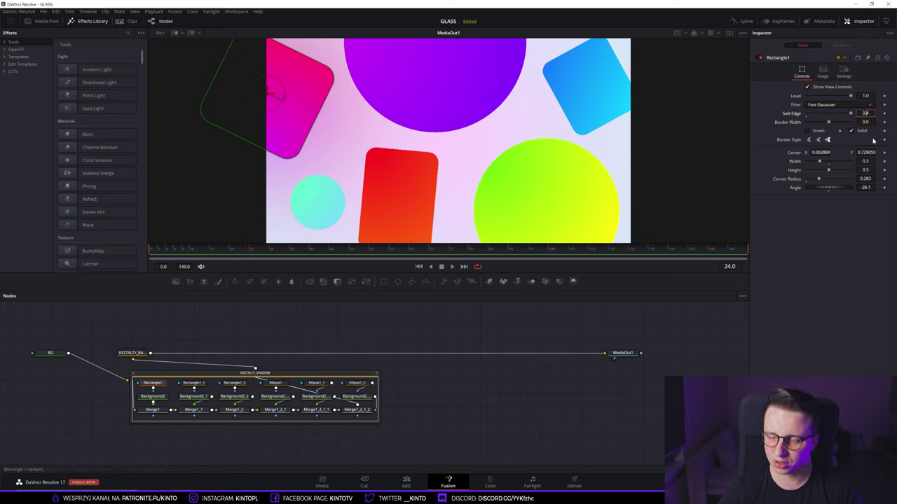
{"action": "type", "text": "4"}
{"action": "key", "text": "Tab"}
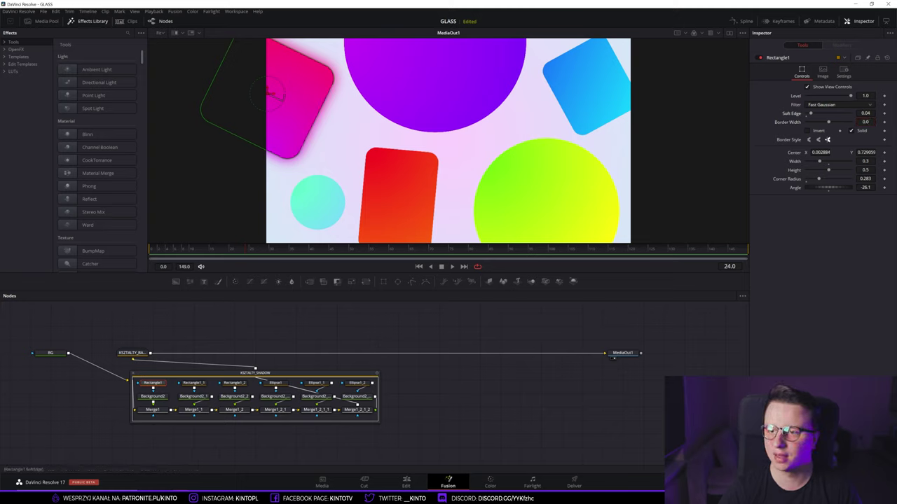
{"action": "left_click", "coordinate": [194, 383]}
{"action": "left_click", "coordinate": [865, 112]}
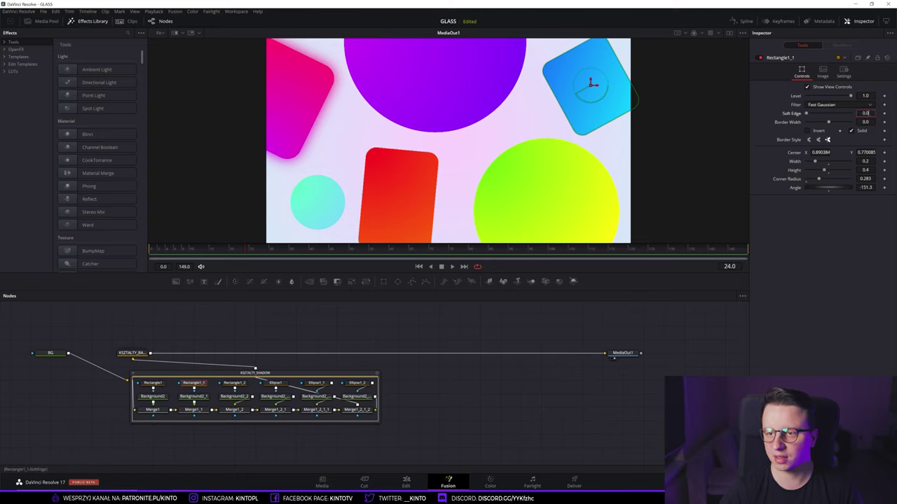
{"action": "key", "text": "Return"}
Step: Set Soft Edge 0.04 on Rectangle1_2 and the green, purple and teal ellipses
{"action": "left_click", "coordinate": [235, 382]}
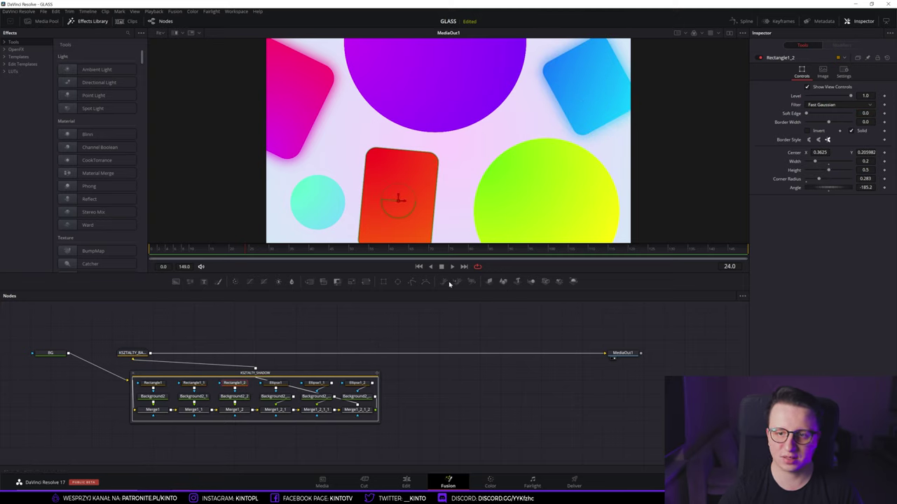
{"action": "left_click", "coordinate": [866, 112]}
{"action": "type", "text": "0.04"}
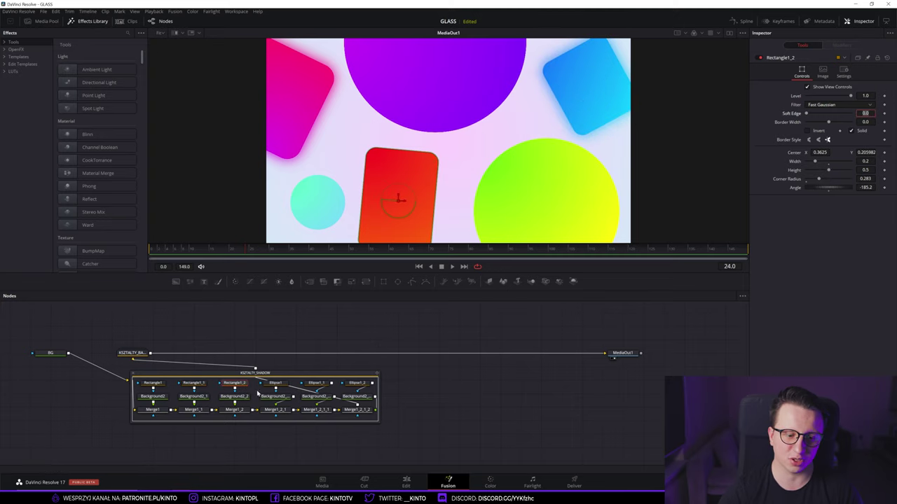
{"action": "left_click", "coordinate": [275, 384]}
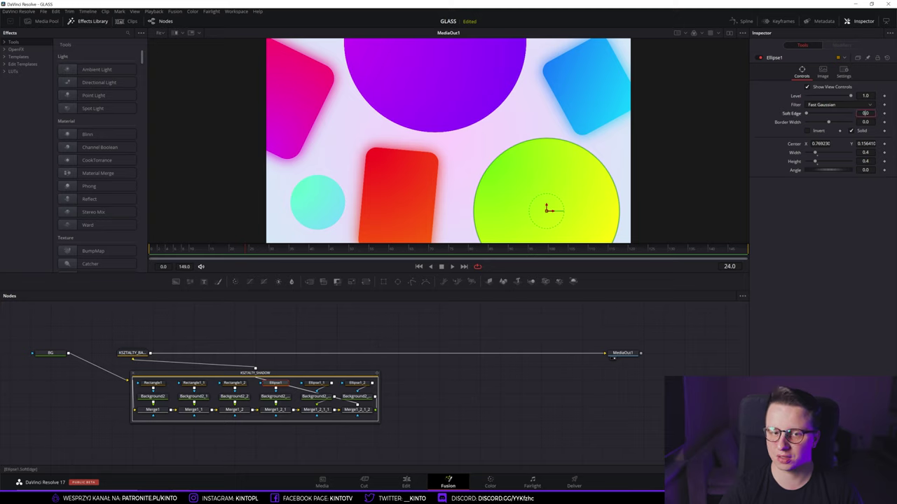
{"action": "type", "text": "4"}
{"action": "left_click", "coordinate": [316, 383]}
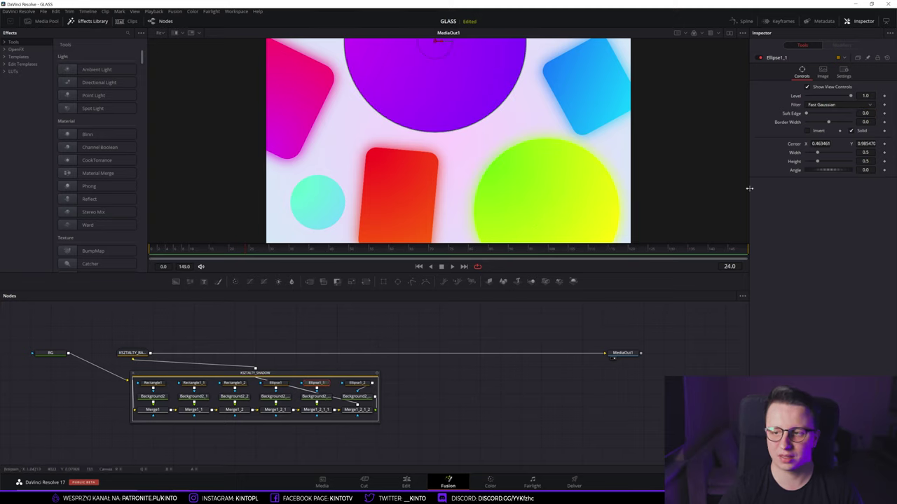
{"action": "left_click", "coordinate": [864, 112]}
{"action": "type", "text": "0.04"}
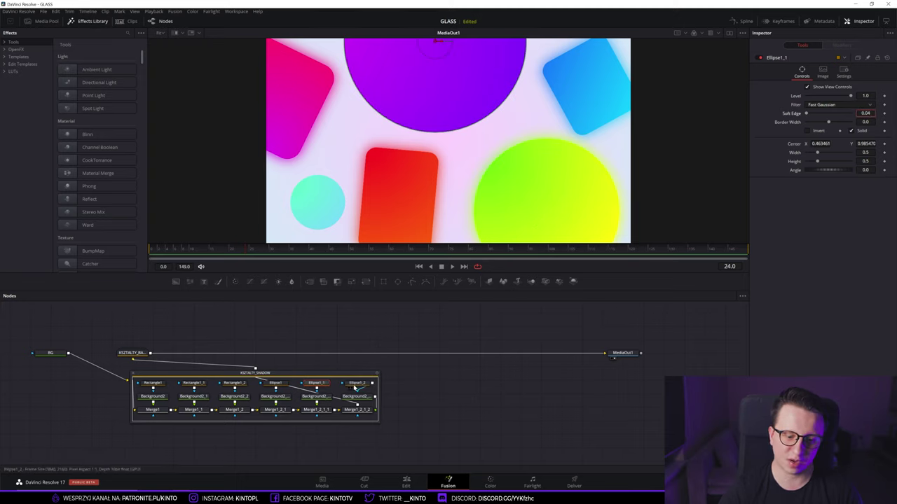
{"action": "left_click", "coordinate": [356, 384]}
{"action": "left_click", "coordinate": [864, 113]}
{"action": "type", "text": "0.04"}
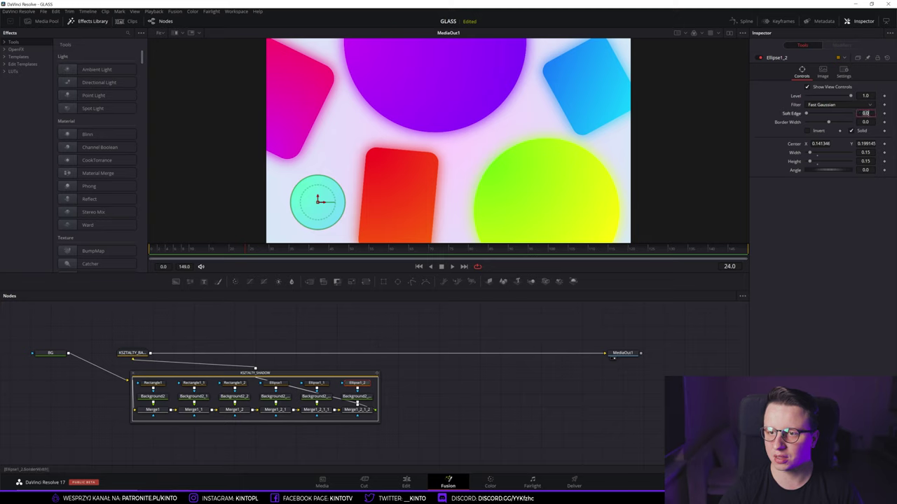
{"action": "left_click", "coordinate": [350, 382]}
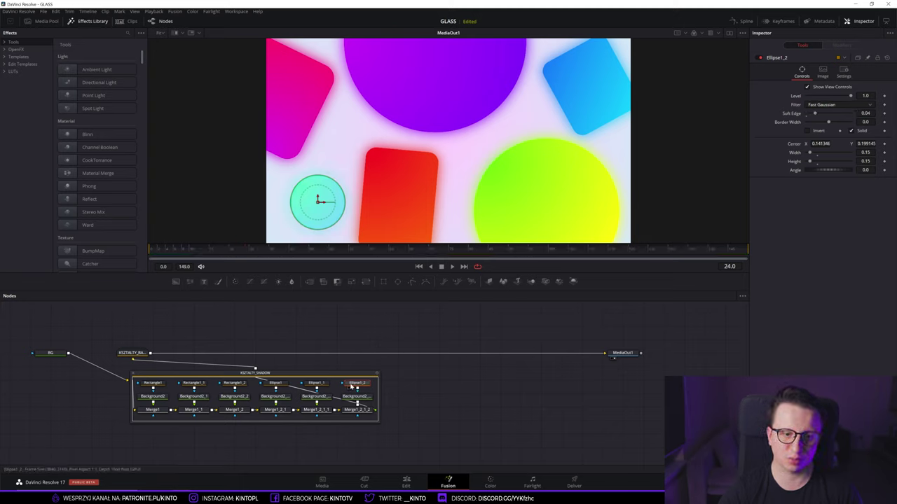
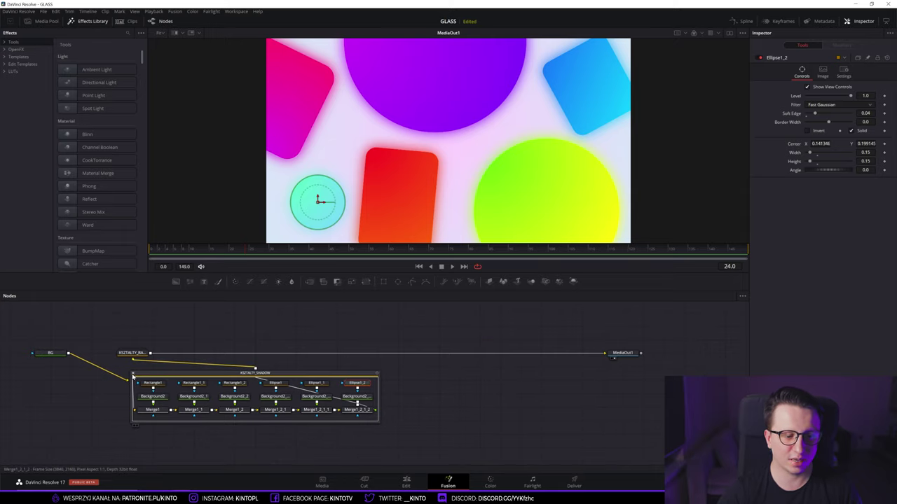
Step: Collapse KSZTALTY_SHADOW between BG and KSZTALTY_BAZA_1, and paste an unconnected BG_1 copy below the chain
{"action": "left_click", "coordinate": [133, 377]}
{"action": "left_click_drag", "start_coordinate": [254, 374], "coordinate": [89, 354]}
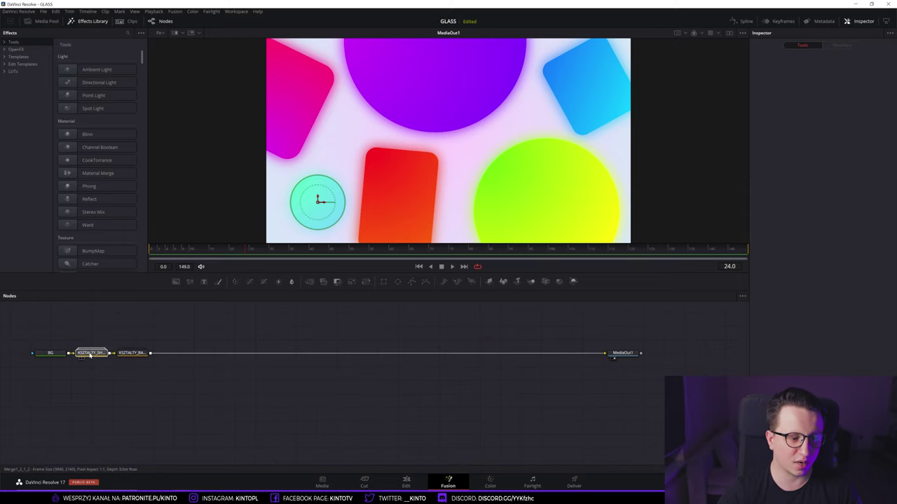
{"action": "left_click", "coordinate": [50, 354]}
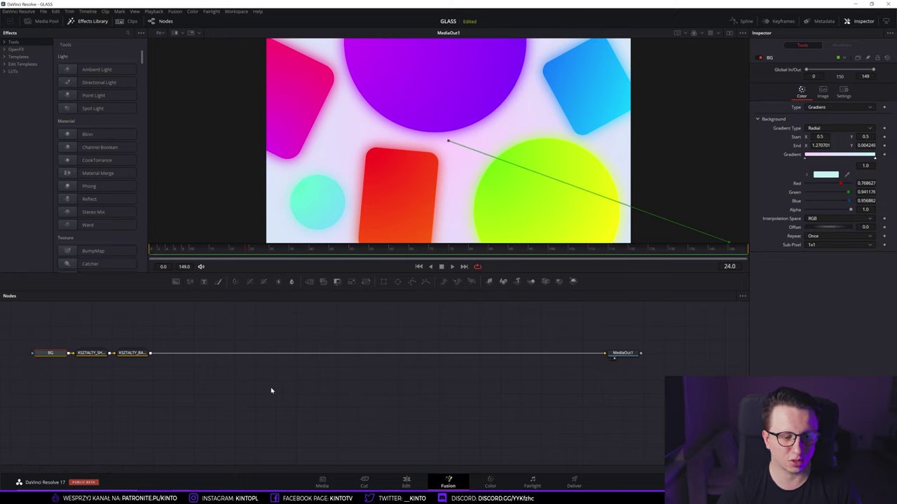
{"action": "key", "text": "ctrl+c"}
{"action": "key", "text": "ctrl+v"}
{"action": "left_click_drag", "start_coordinate": [272, 394], "coordinate": [459, 406]}
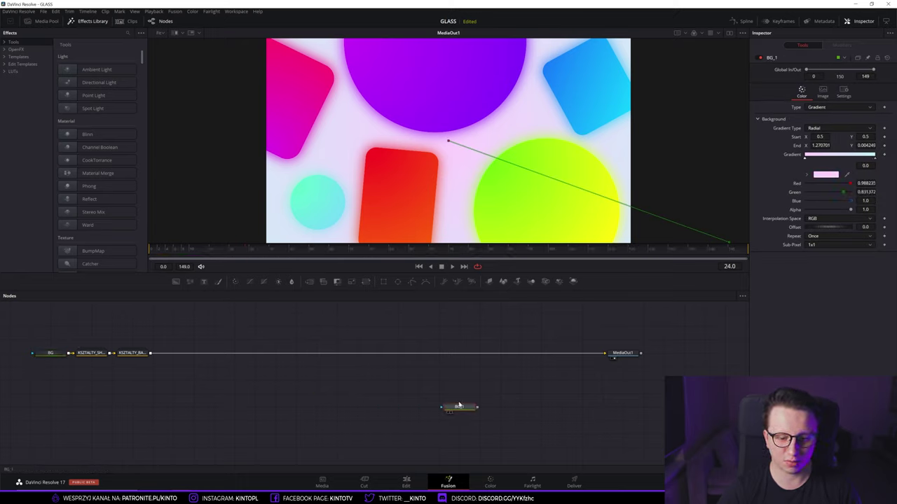
{"action": "left_click", "coordinate": [135, 353]}
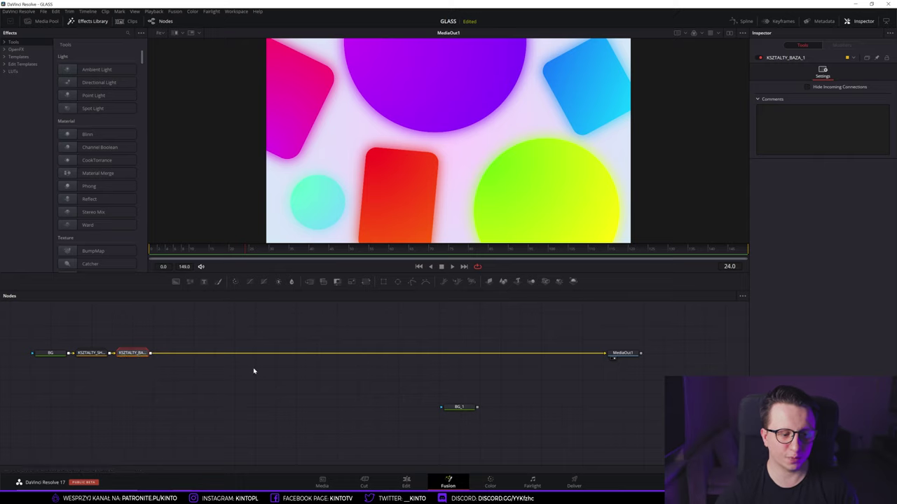
Step: Insert a Merge2 node after KSZTALTY_BAZA_1 and wire BG_1's output into it
{"action": "key", "text": "shift+space"}
{"action": "type", "text": "merge"}
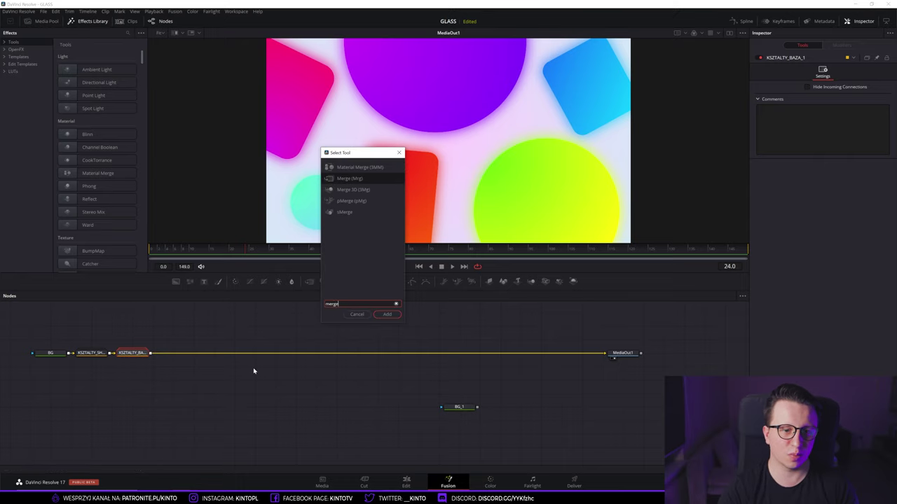
{"action": "key", "text": "Return"}
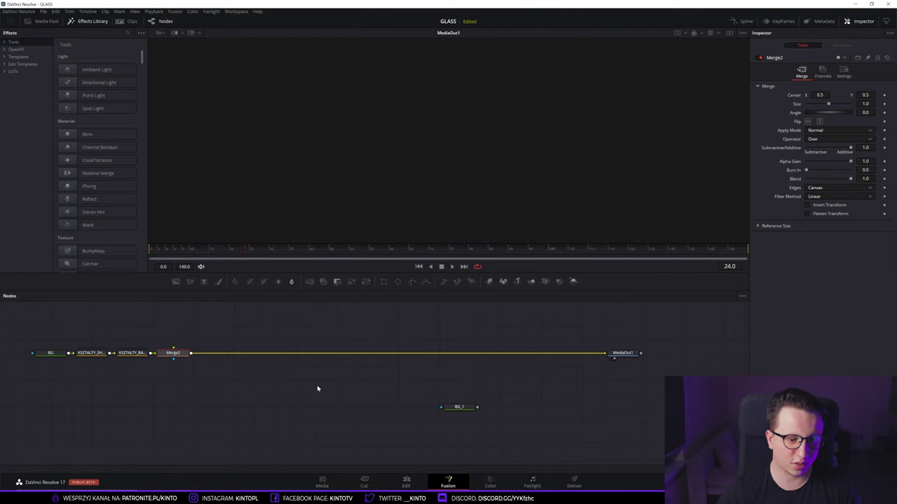
{"action": "mouse_move", "coordinate": [465, 414]}
{"action": "left_mouse_down"}
{"action": "mouse_move", "coordinate": [179, 401]}
{"action": "mouse_move", "coordinate": [180, 357]}
{"action": "left_mouse_up"}
{"action": "left_click", "coordinate": [45, 356]}
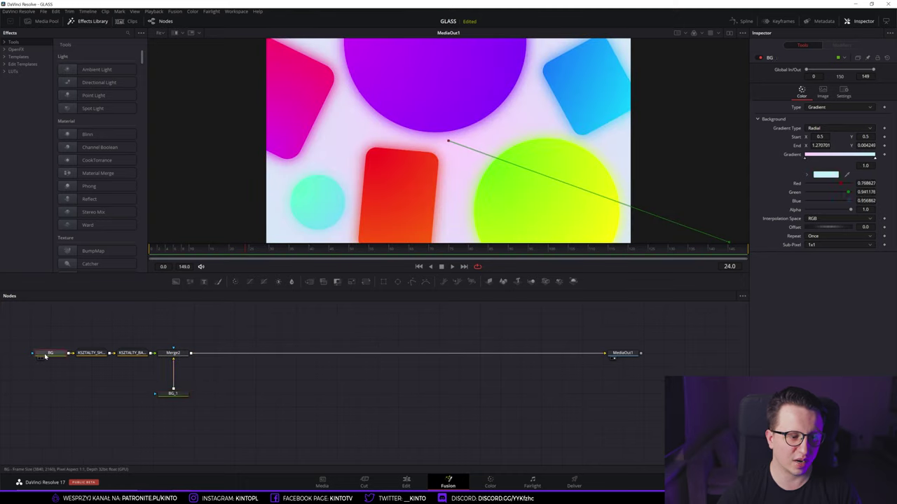
Step: Switch the original BG to Solid Color type with black at Alpha 0
{"action": "left_click", "coordinate": [827, 178]}
{"action": "left_click", "coordinate": [541, 171]}
{"action": "left_click", "coordinate": [830, 107]}
{"action": "left_click", "coordinate": [818, 115]}
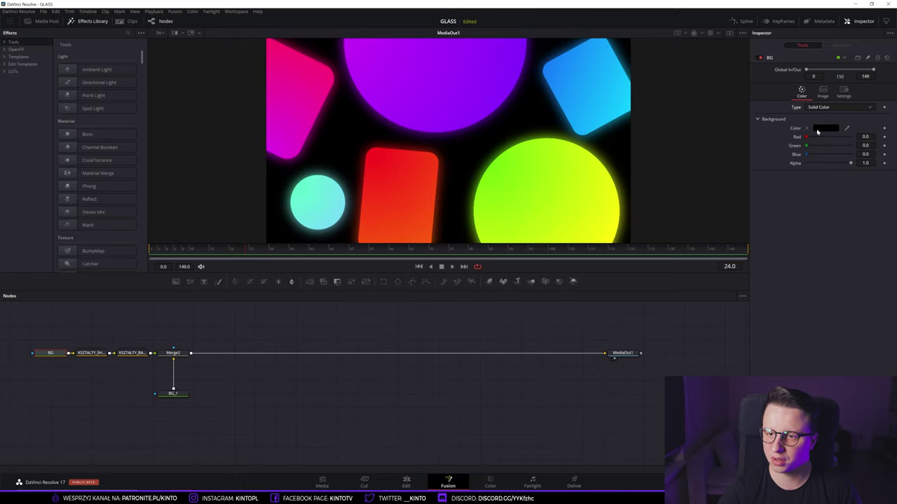
{"action": "left_click", "coordinate": [808, 129]}
{"action": "left_click", "coordinate": [875, 142]}
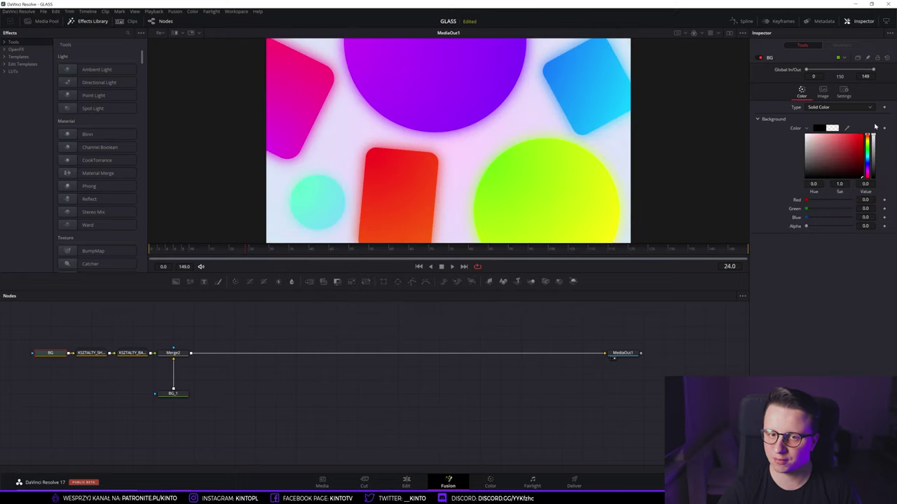
{"action": "left_click", "coordinate": [811, 136]}
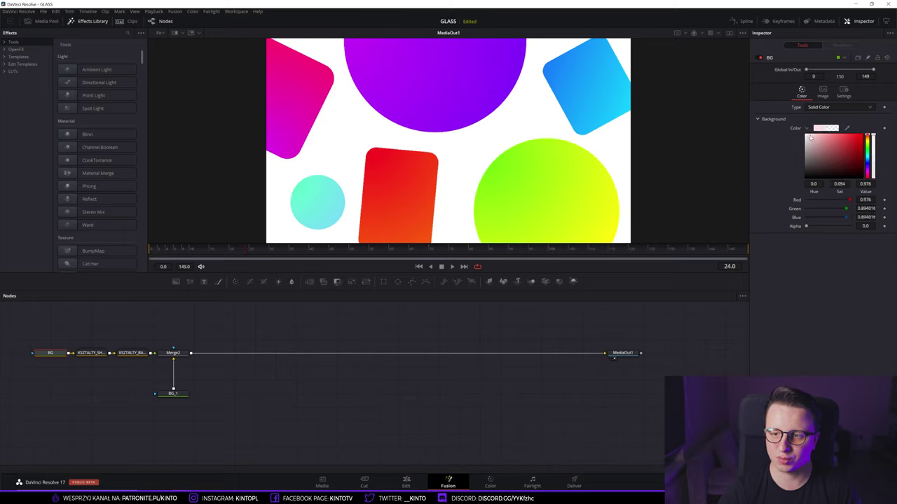
{"action": "left_click", "coordinate": [806, 177]}
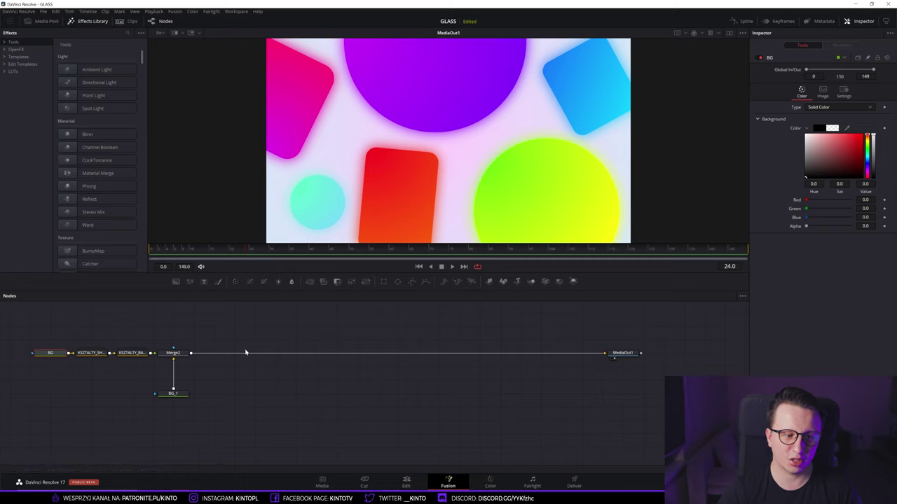
{"action": "left_click", "coordinate": [172, 393]}
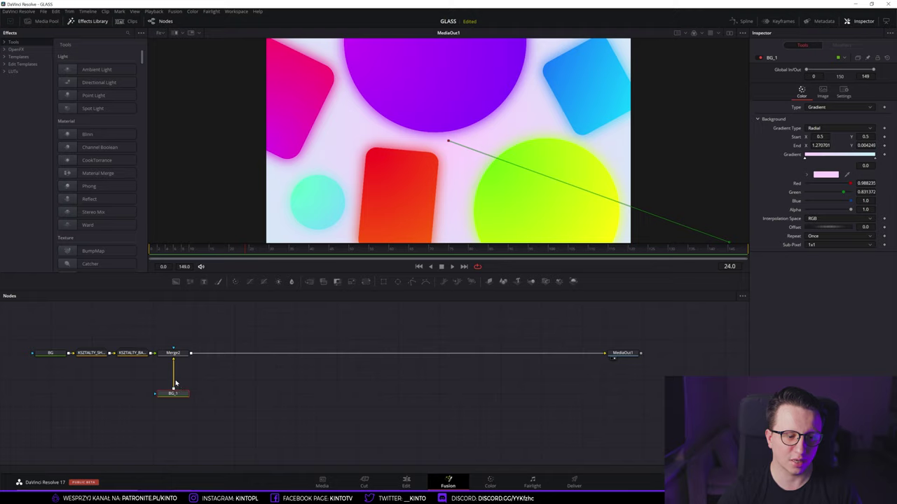
Step: Reconnect BG_1's output to Merge2
{"action": "left_click", "coordinate": [173, 382]}
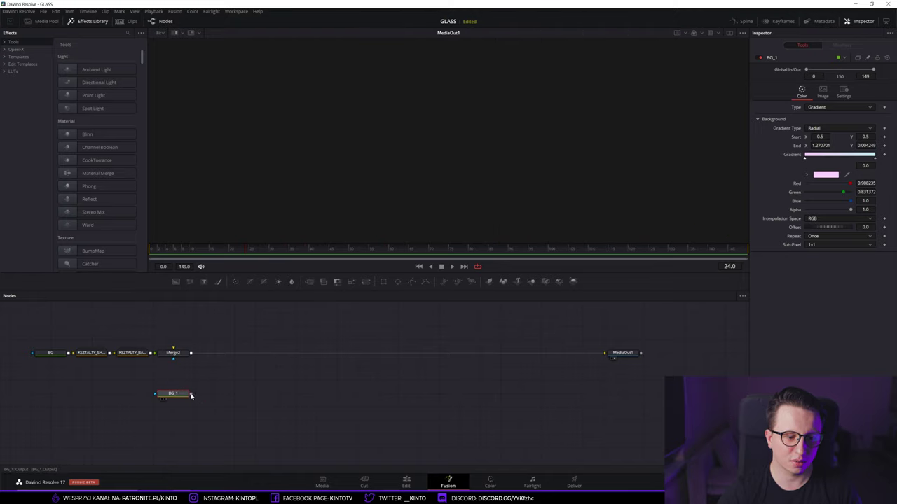
{"action": "left_click", "coordinate": [51, 353]}
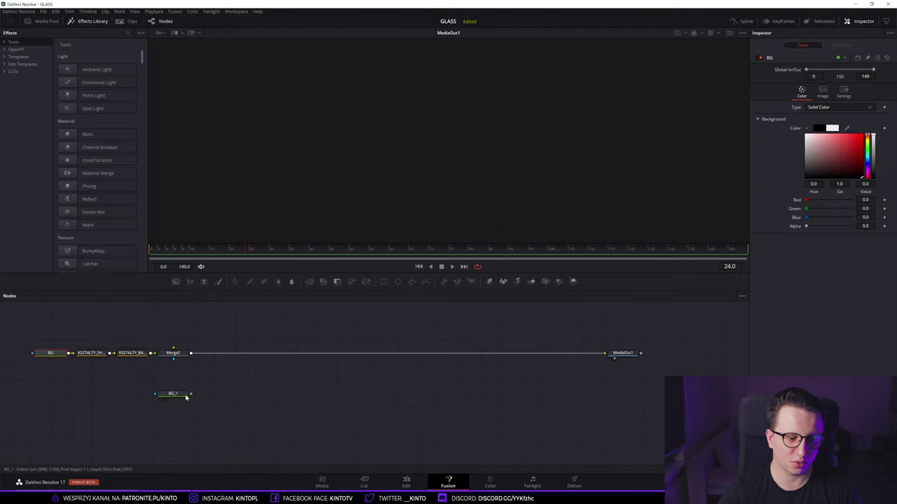
{"action": "left_click_drag", "start_coordinate": [190, 393], "coordinate": [175, 354]}
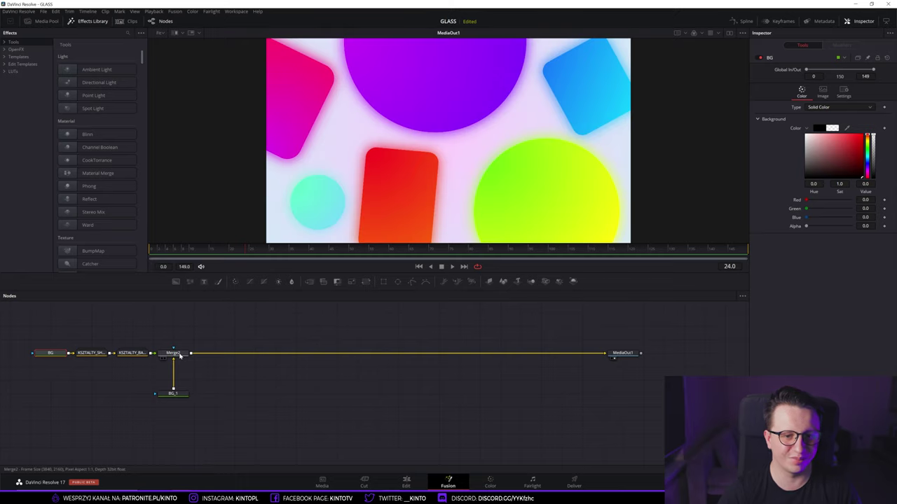
Step: Try a saturated blue gradient stop on BG_1, then undo back to the pink
{"action": "left_click", "coordinate": [174, 396]}
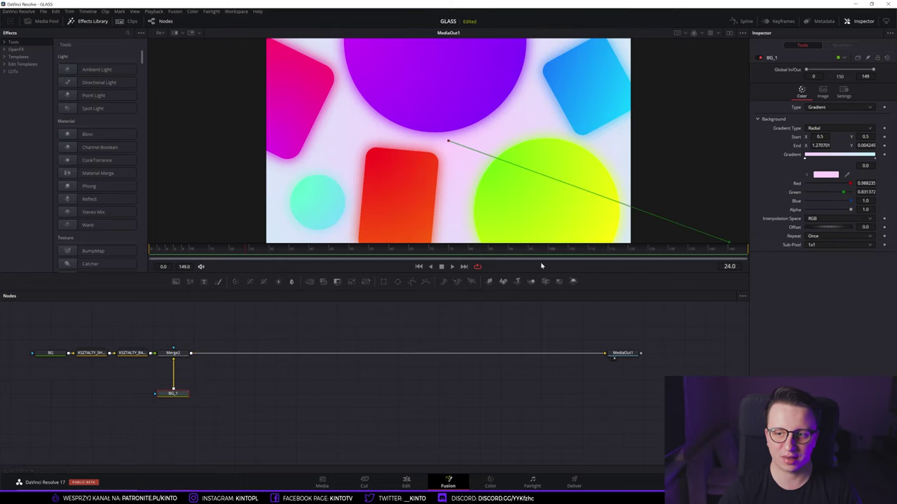
{"action": "left_click", "coordinate": [825, 175]}
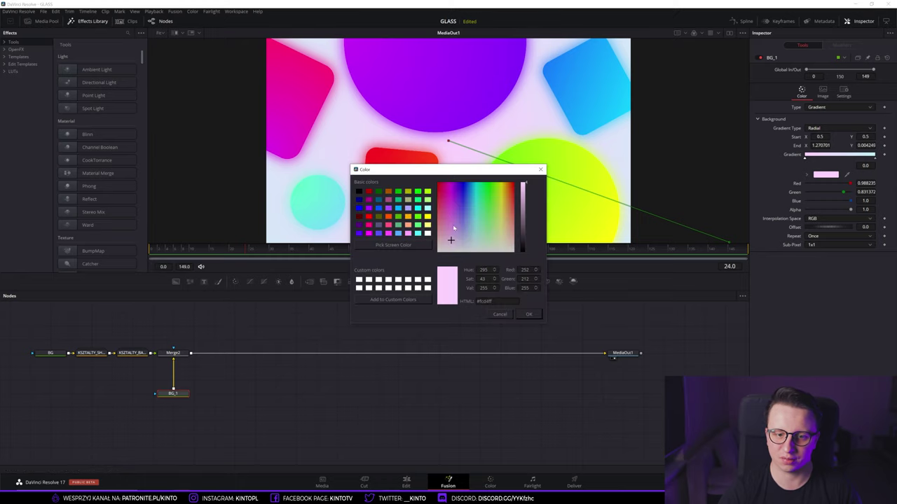
{"action": "left_click", "coordinate": [463, 184]}
{"action": "left_click", "coordinate": [529, 314]}
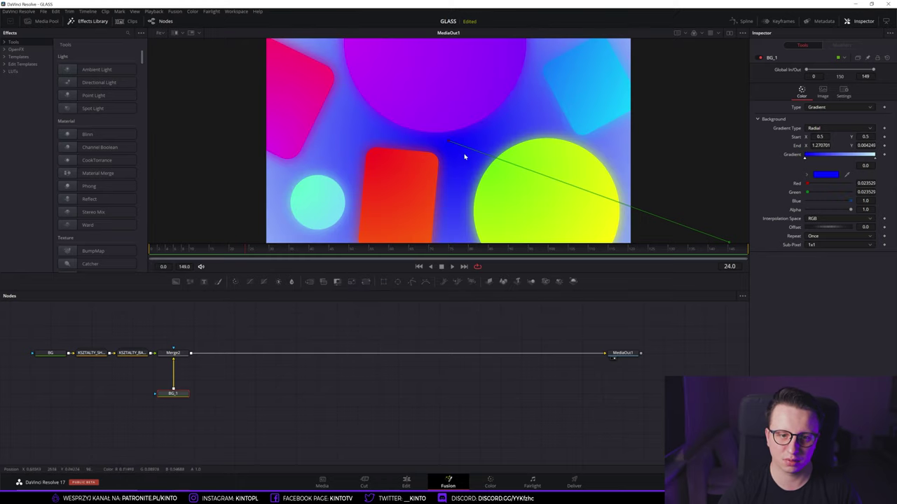
{"action": "key", "text": "ctrl+z"}
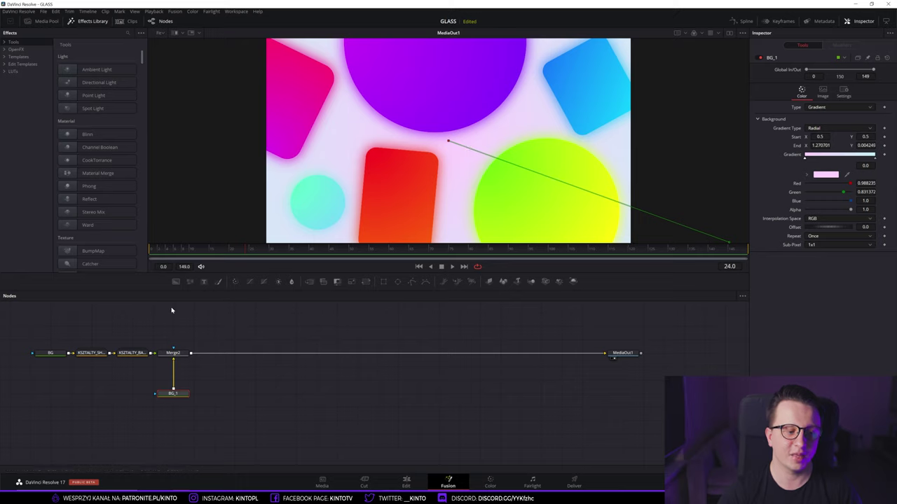
Step: Shift the shapes, Merge2 and BG_1 nodes right to open space after KSZTALTY_SHADOW
{"action": "left_click_drag", "start_coordinate": [242, 317], "coordinate": [120, 416]}
{"action": "left_click_drag", "start_coordinate": [139, 356], "coordinate": [203, 358]}
{"action": "left_click", "coordinate": [91, 352]}
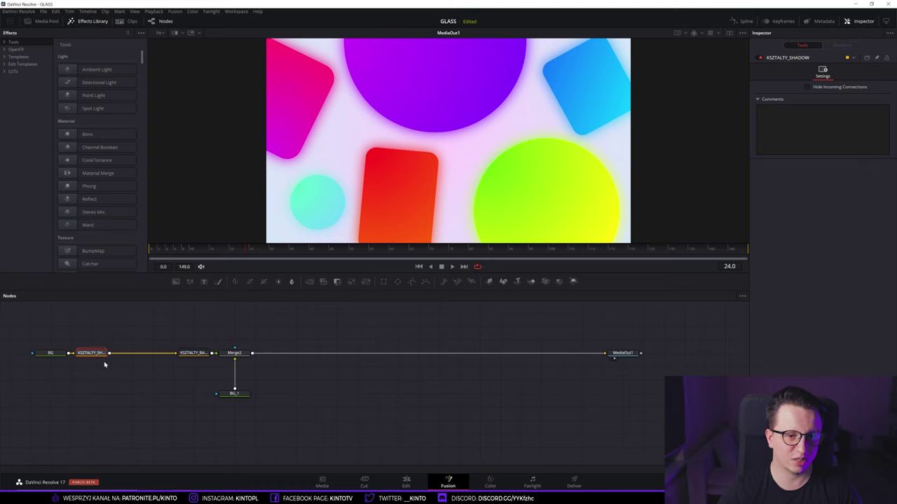
Step: Add a ColorGain1 node after KSZTALTY_SHADOW via the tool search
{"action": "key", "text": "shift+space"}
{"action": "type", "text": "merge"}
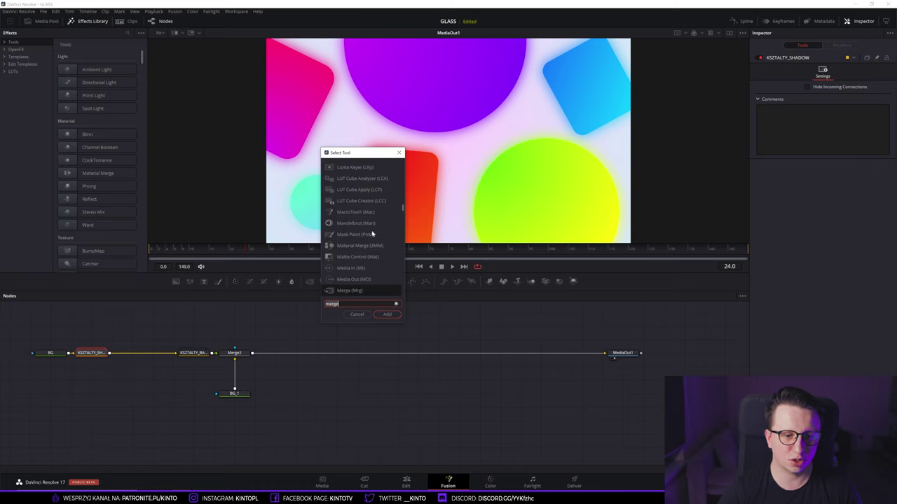
{"action": "key", "text": "BackSpace"}
{"action": "key", "text": "BackSpace"}
{"action": "key", "text": "BackSpace"}
{"action": "type", "text": "col"}
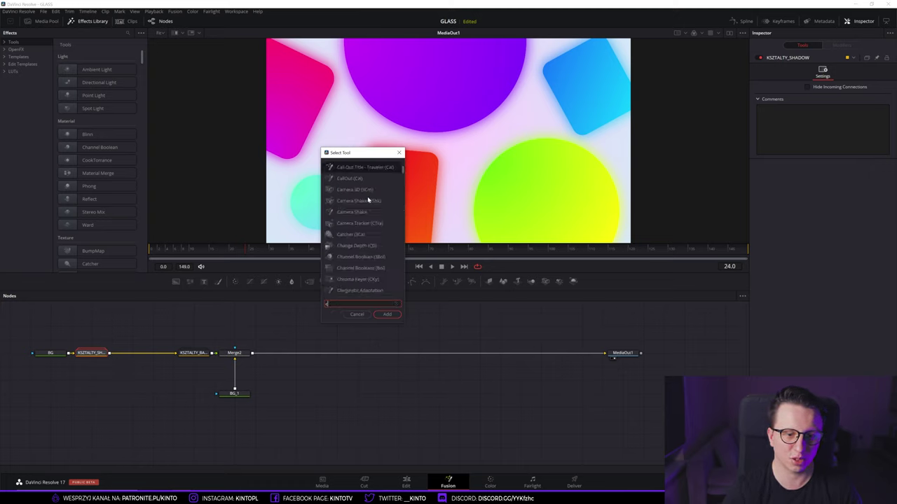
{"action": "left_click", "coordinate": [367, 200]}
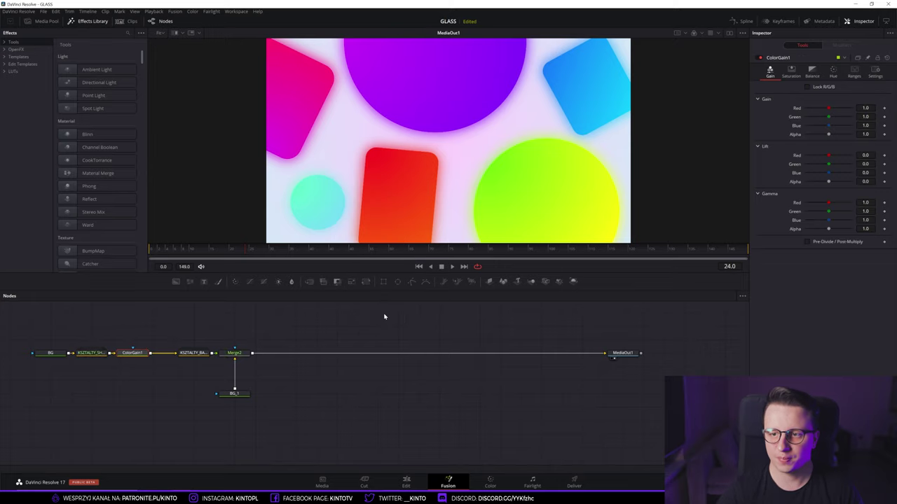
{"action": "left_click", "coordinate": [386, 314]}
{"action": "left_click", "coordinate": [133, 353]}
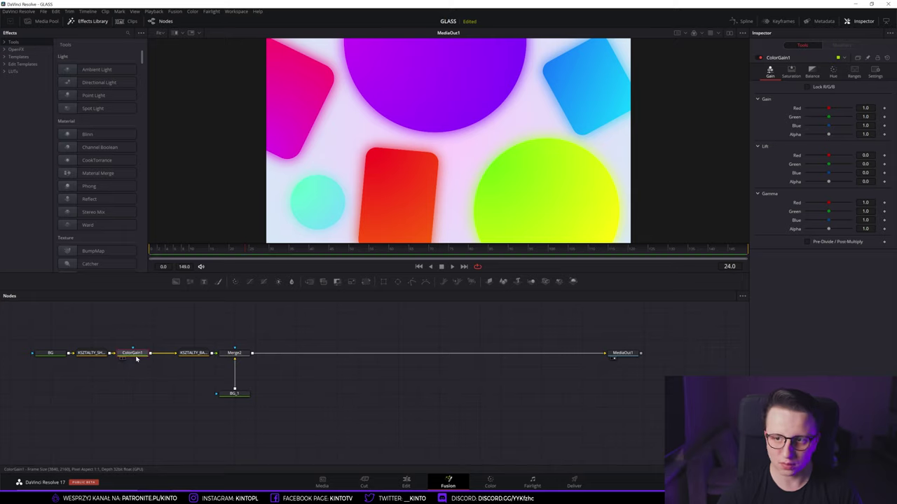
Step: Set ColorGain1 balance brightness to high -0.3, mid -0.169, dark 0.014, comparing with and without it
{"action": "left_click", "coordinate": [813, 73]}
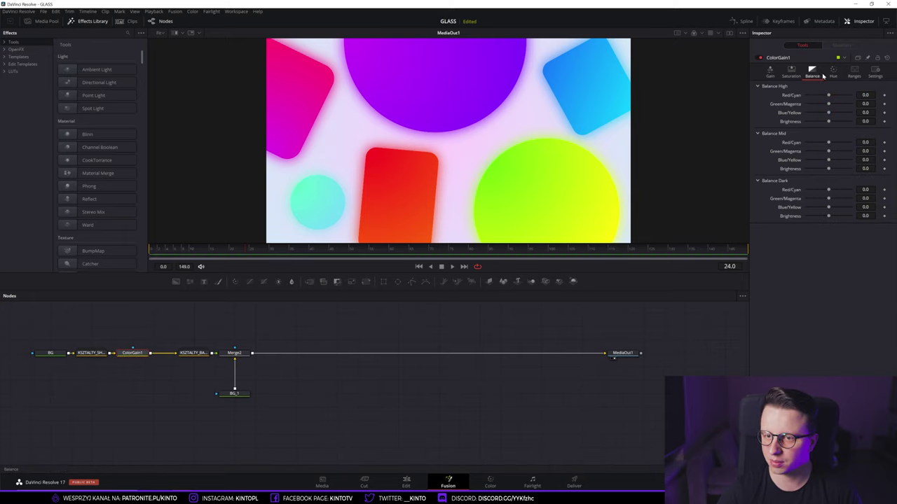
{"action": "left_click_drag", "start_coordinate": [828, 122], "coordinate": [817, 123]}
{"action": "left_click_drag", "start_coordinate": [829, 169], "coordinate": [817, 178]}
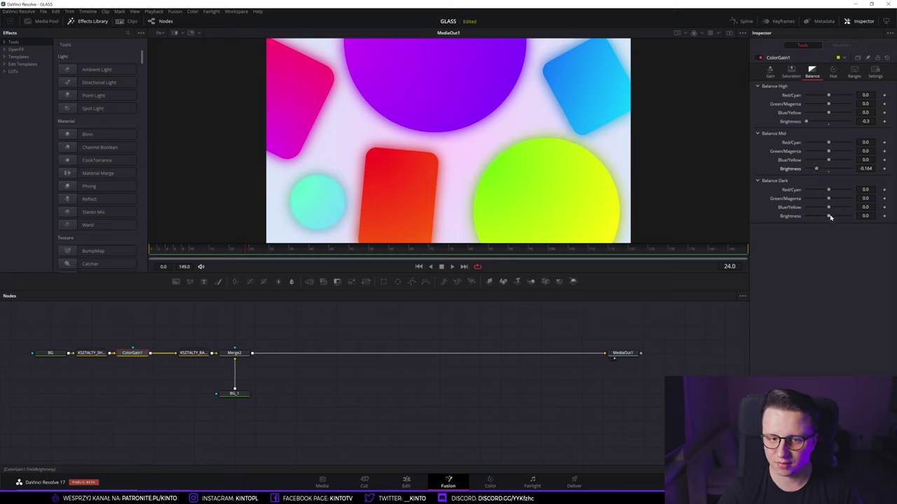
{"action": "left_click_drag", "start_coordinate": [829, 217], "coordinate": [831, 218]}
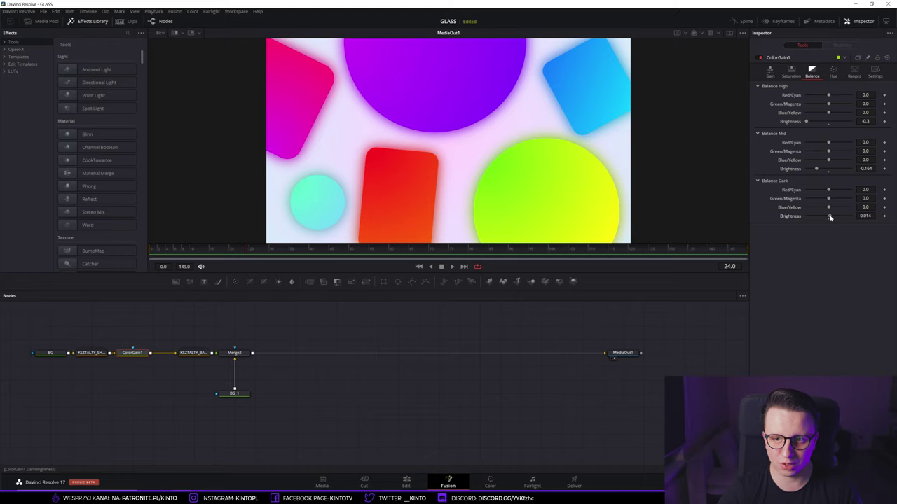
{"action": "left_click_drag", "start_coordinate": [816, 169], "coordinate": [816, 176]}
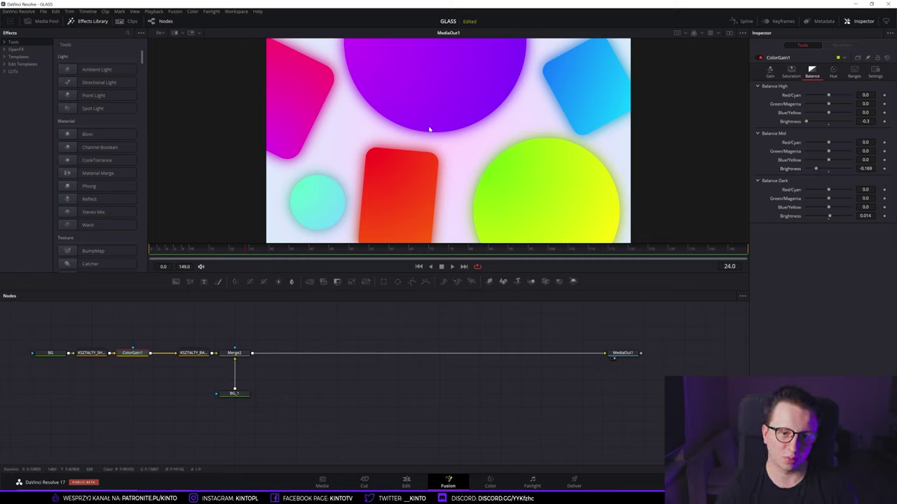
{"action": "key", "text": "Delete"}
{"action": "key", "text": "ctrl+z"}
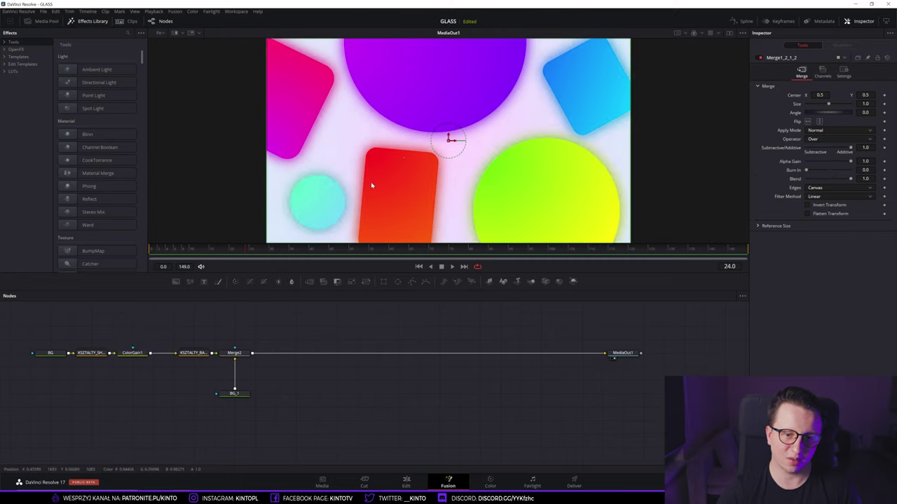
Step: Delete ColorGain1 and move the shapes, Merge2 and BG_1 nodes back left to close the gap
{"action": "left_click", "coordinate": [132, 353]}
{"action": "key", "text": "Delete"}
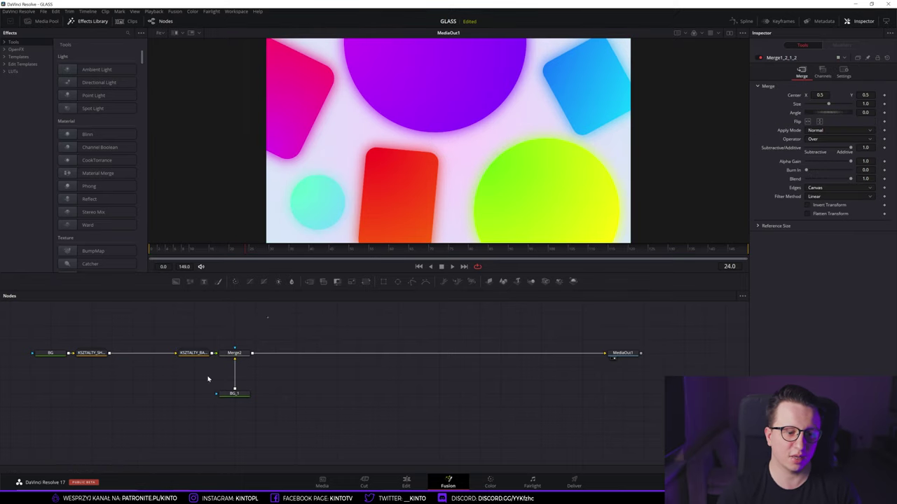
{"action": "left_click_drag", "start_coordinate": [266, 319], "coordinate": [169, 406]}
{"action": "left_click_drag", "start_coordinate": [194, 353], "coordinate": [137, 355]}
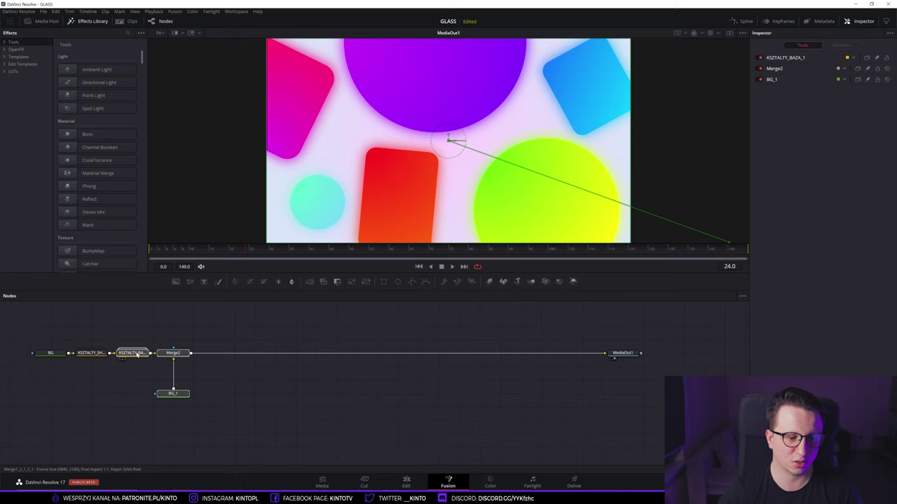
Step: Nudge BG_1 up and move Merge2 with BG_1 right, leaving room after the shapes node
{"action": "left_click", "coordinate": [175, 352]}
{"action": "left_click_drag", "start_coordinate": [173, 392], "coordinate": [175, 379]}
{"action": "left_click", "coordinate": [248, 337]}
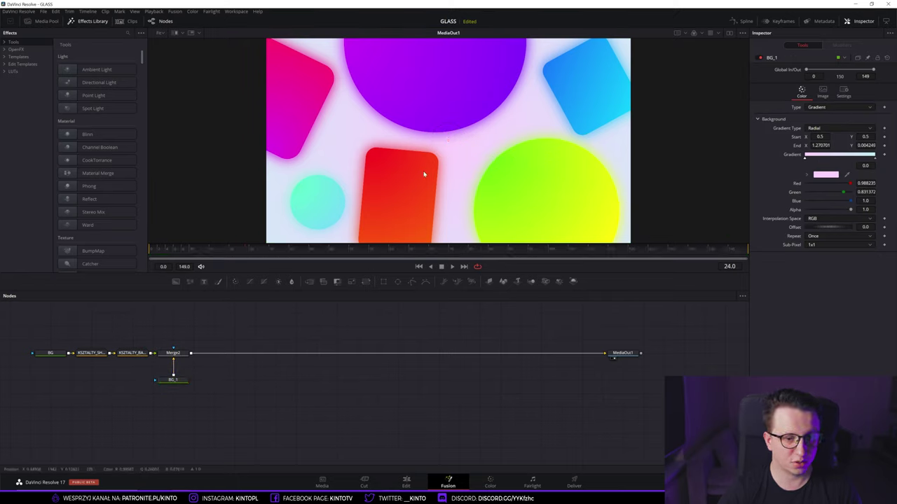
{"action": "left_click_drag", "start_coordinate": [242, 319], "coordinate": [166, 399]}
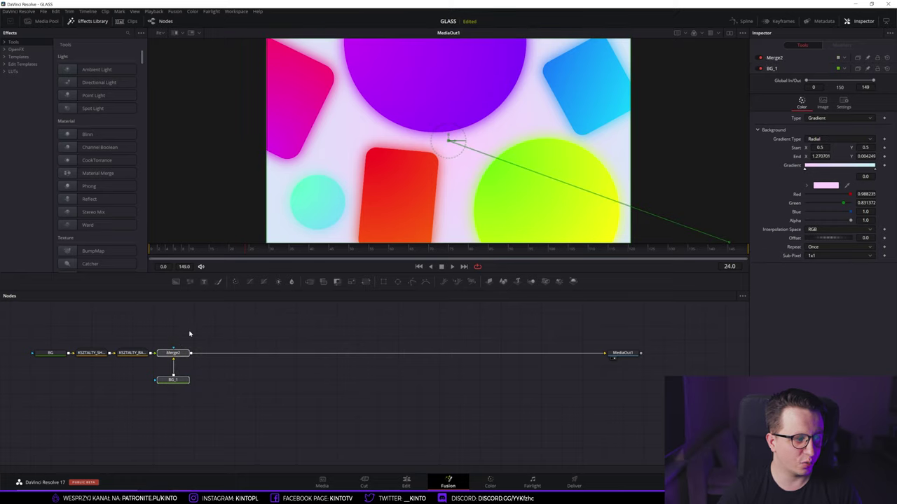
{"action": "left_click_drag", "start_coordinate": [173, 358], "coordinate": [275, 359]}
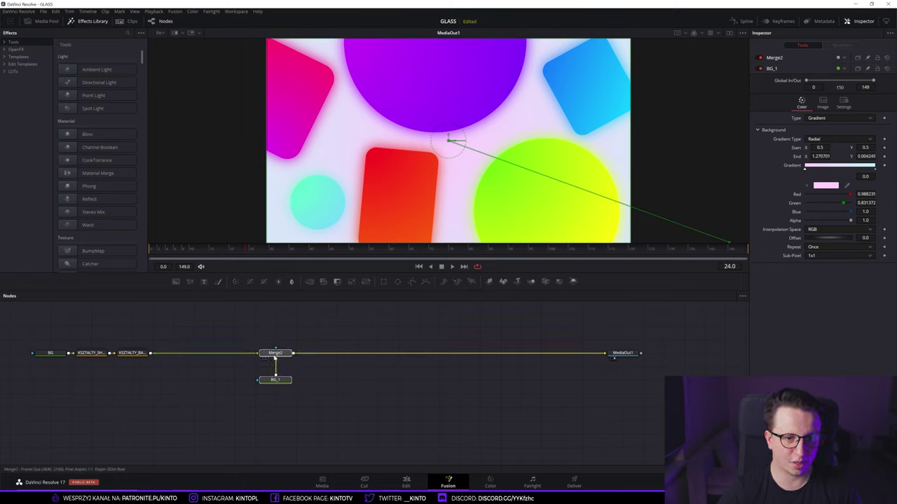
{"action": "left_click", "coordinate": [230, 320]}
{"action": "left_click", "coordinate": [143, 352]}
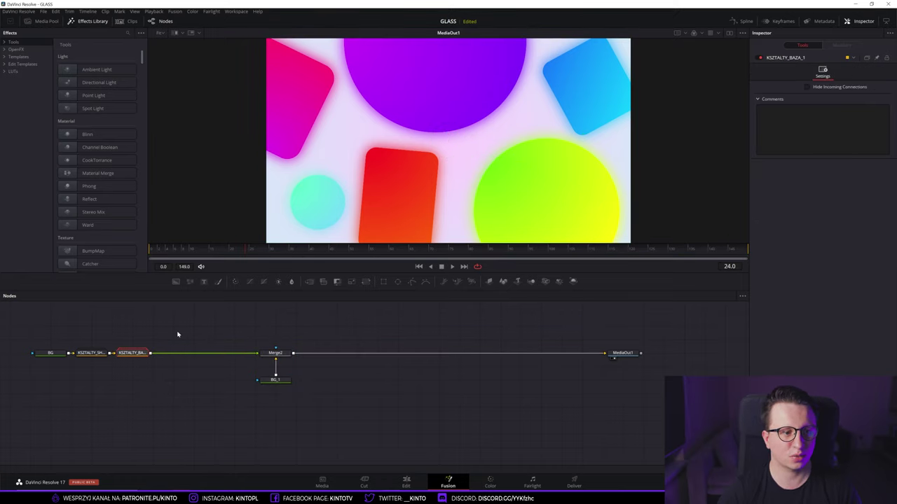
Step: Drop a Camera Shake from the Effects Library onto the link after the shapes node
{"action": "left_click", "coordinate": [127, 33]}
{"action": "type", "text": "came"}
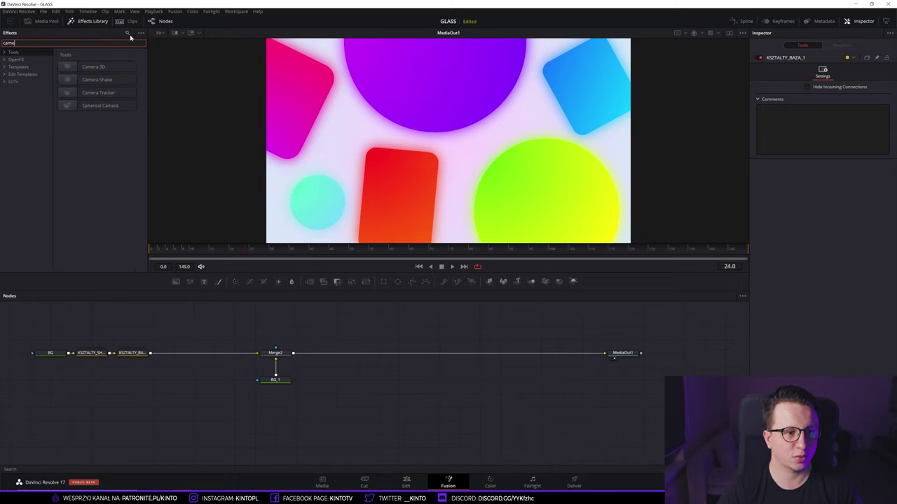
{"action": "left_click_drag", "start_coordinate": [101, 81], "coordinate": [194, 353]}
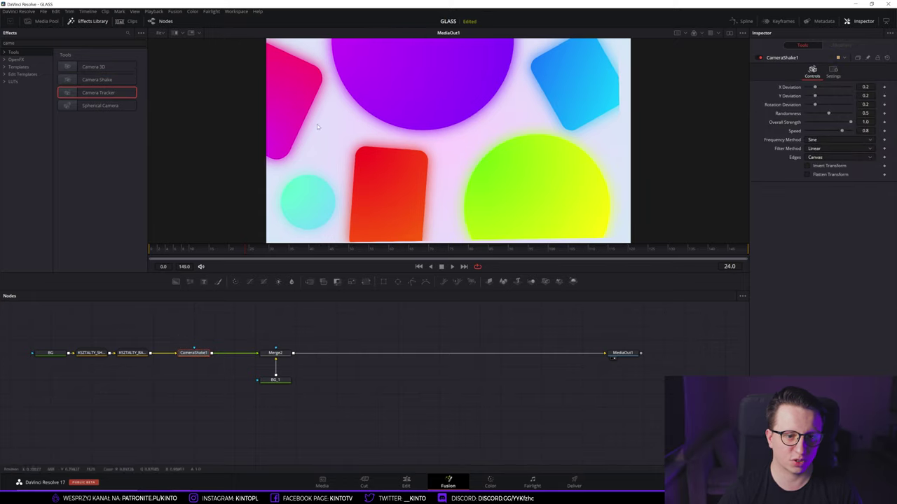
{"action": "left_click_drag", "start_coordinate": [197, 355], "coordinate": [184, 361]}
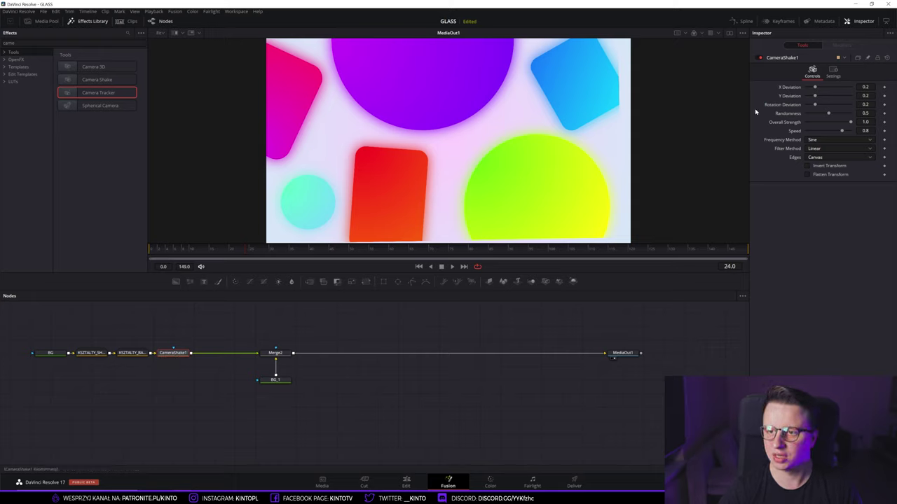
Step: Set CameraShake1 Rotation Deviation 0, Overall Strength 0.05 and Speed 0.05, previewing at frame 18
{"action": "left_click", "coordinate": [865, 104]}
{"action": "type", "text": "0.13"}
{"action": "key", "text": "Return"}
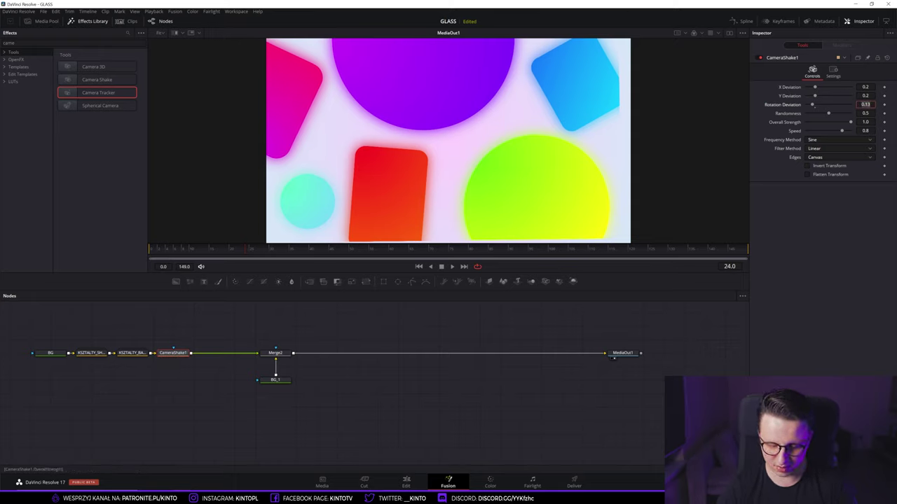
{"action": "type", "text": "0"}
{"action": "left_click", "coordinate": [865, 122]}
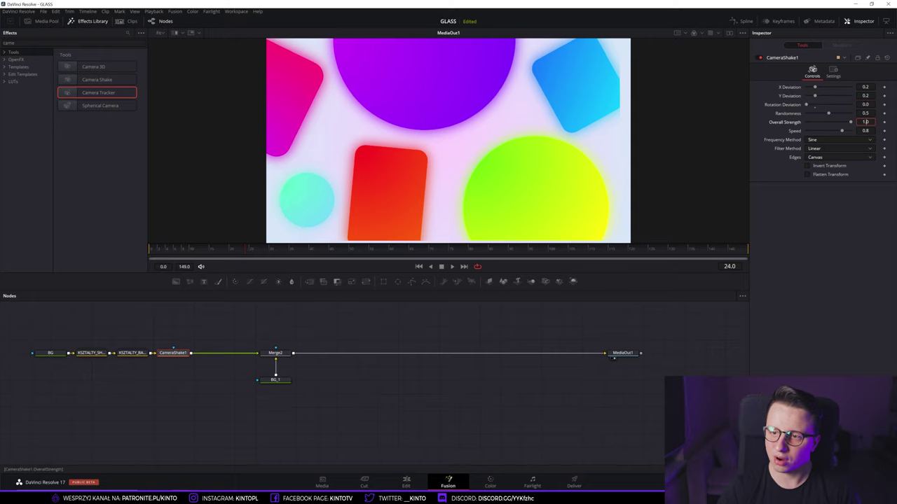
{"action": "type", "text": "0.05"}
{"action": "key", "text": "Tab"}
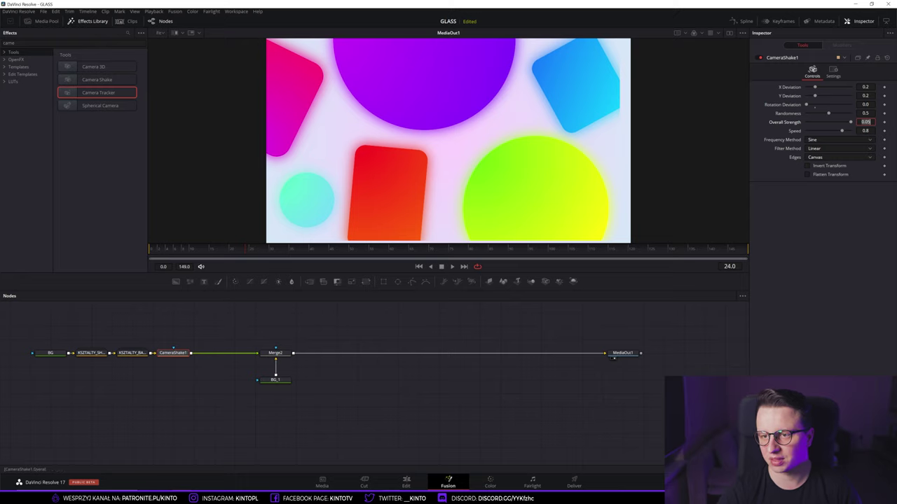
{"action": "type", "text": "0.05"}
{"action": "key", "text": "shift+Tab"}
{"action": "left_click_drag", "start_coordinate": [227, 251], "coordinate": [269, 248]}
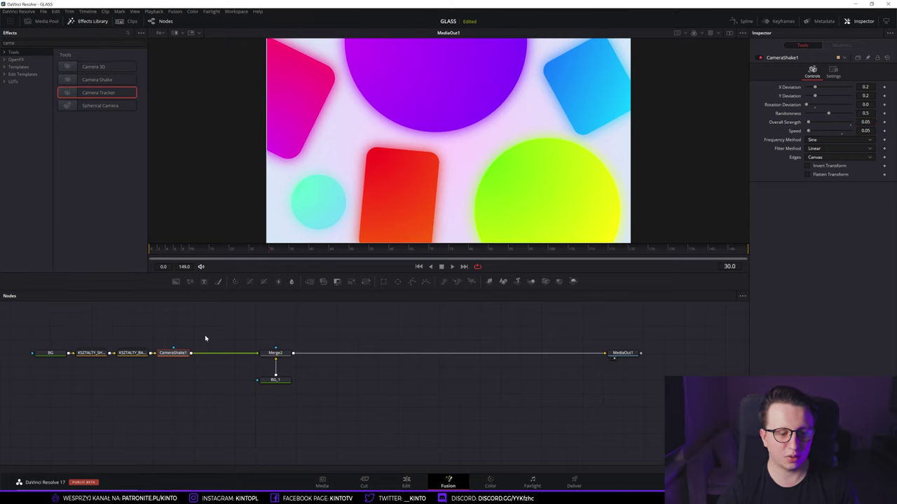
Step: Insert a Transform node after CameraShake1
{"action": "key", "text": "shift+space"}
{"action": "type", "text": "transform"}
{"action": "key", "text": "Return"}
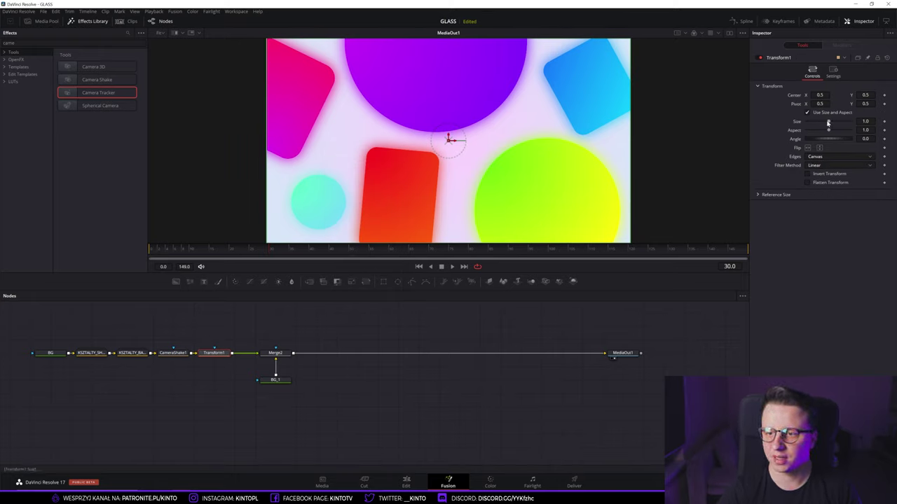
Step: Set Transform1 Size to 1.02 and check the result at frames 54 and 5
{"action": "left_click_drag", "start_coordinate": [829, 122], "coordinate": [829, 121]}
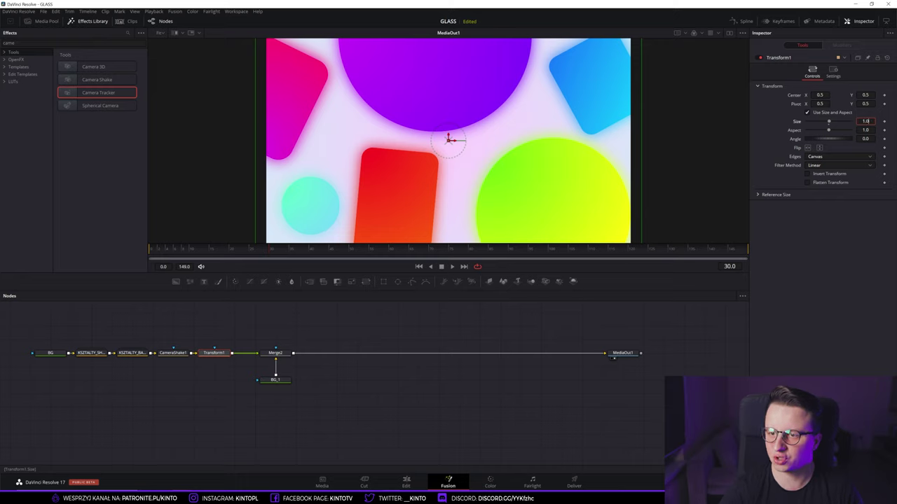
{"action": "type", "text": "2"}
{"action": "left_click", "coordinate": [866, 129]}
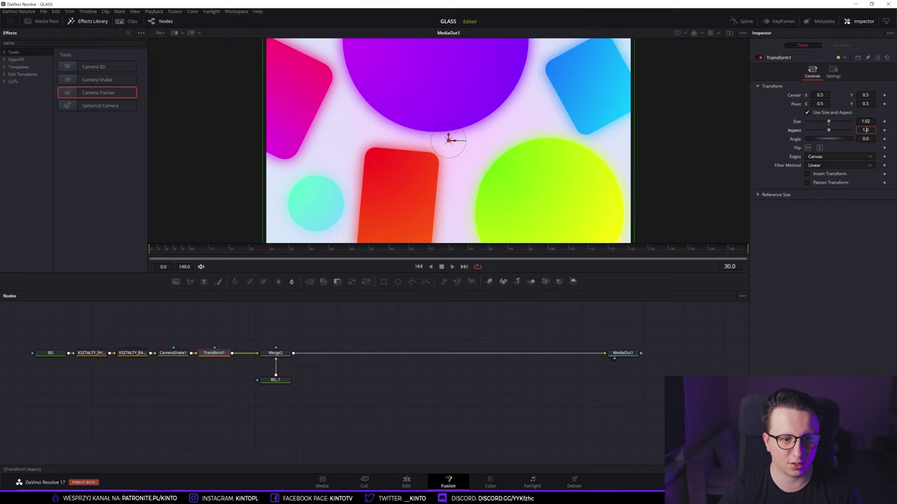
{"action": "left_click", "coordinate": [367, 250]}
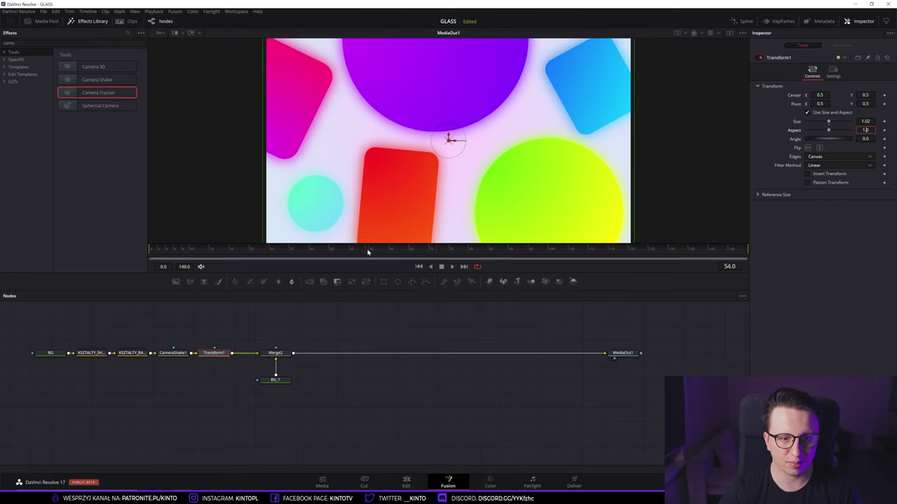
{"action": "left_click", "coordinate": [176, 260]}
{"action": "left_click_drag", "start_coordinate": [176, 260], "coordinate": [171, 258]}
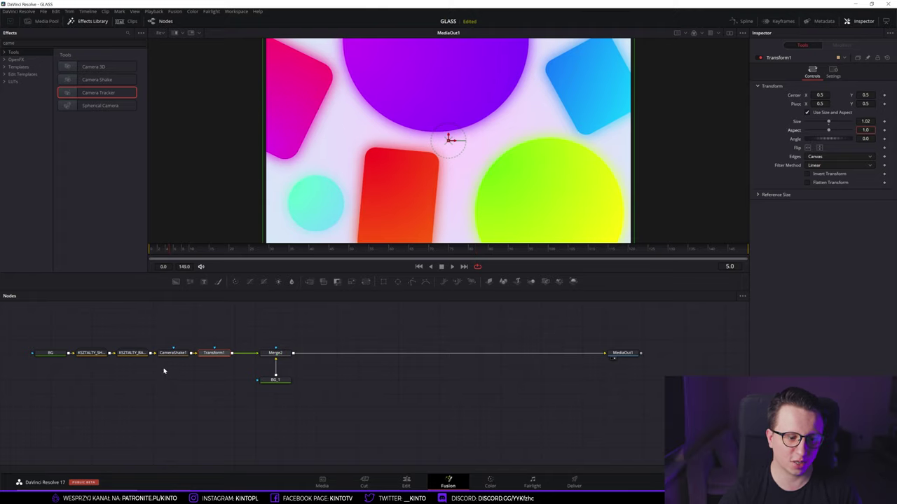
{"action": "left_click", "coordinate": [91, 353]}
{"action": "left_click", "coordinate": [131, 353]}
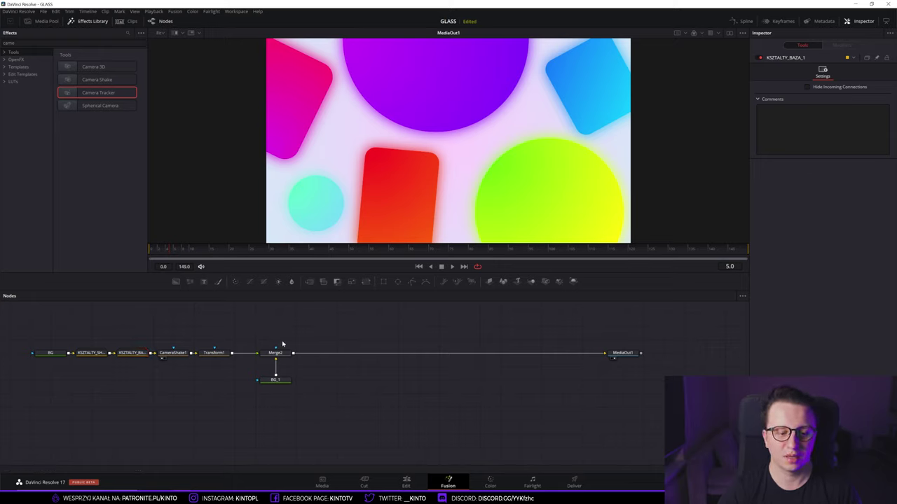
Step: Move Merge2 and BG_1 left toward Transform1 and select Merge2
{"action": "left_click_drag", "start_coordinate": [329, 331], "coordinate": [237, 402]}
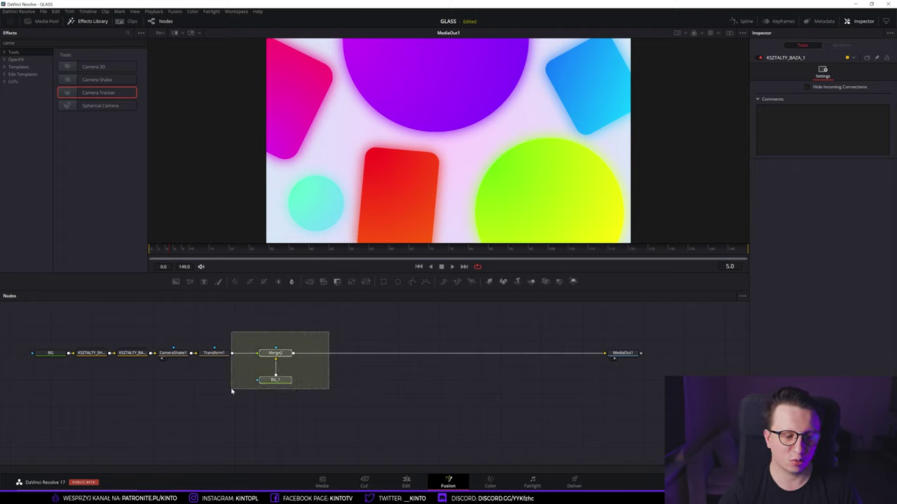
{"action": "left_click", "coordinate": [282, 343]}
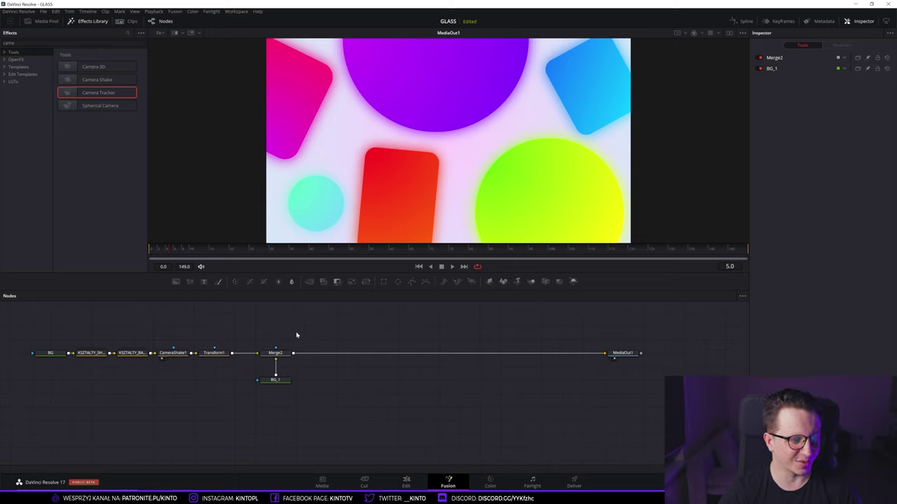
{"action": "left_click_drag", "start_coordinate": [346, 338], "coordinate": [266, 395]}
{"action": "left_click_drag", "start_coordinate": [277, 354], "coordinate": [257, 353]}
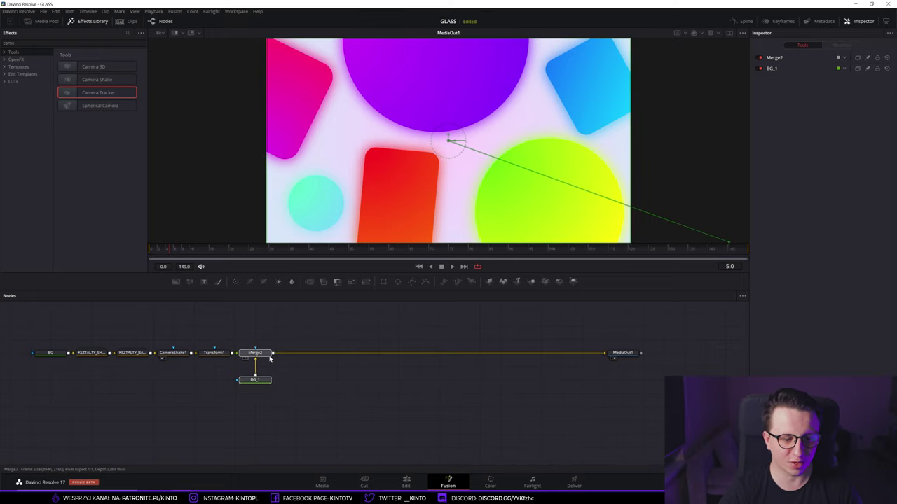
{"action": "left_click", "coordinate": [304, 325]}
{"action": "left_click", "coordinate": [257, 353]}
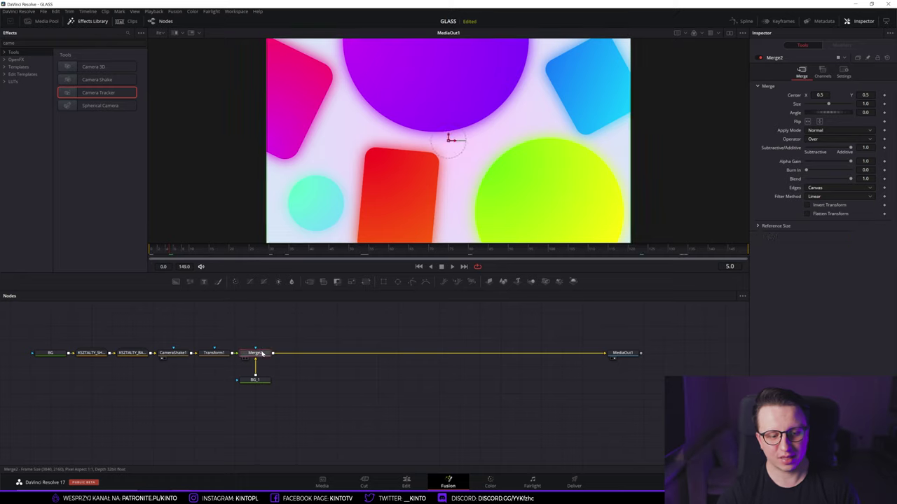
Step: Add a Merge3 node after Merge2
{"action": "key", "text": "shift+space"}
{"action": "type", "text": "tran"}
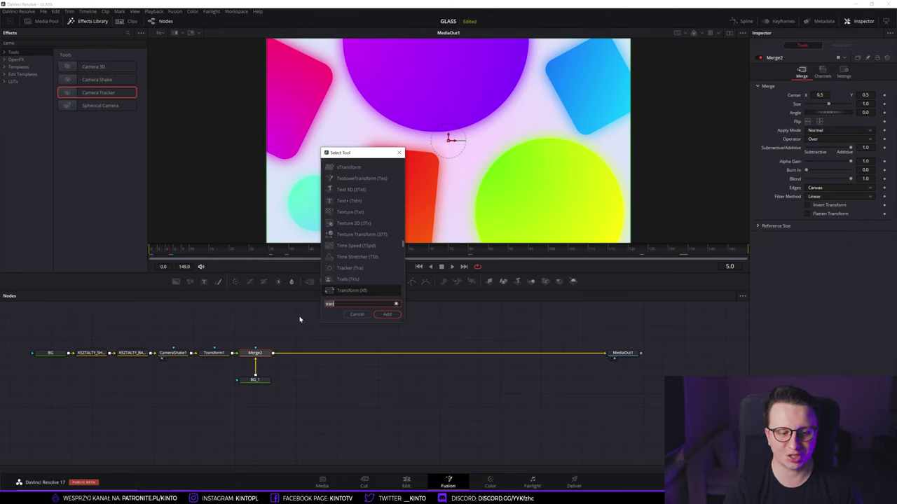
{"action": "key", "text": "BackSpace"}
{"action": "key", "text": "BackSpace"}
{"action": "key", "text": "BackSpace"}
{"action": "type", "text": "mer"}
{"action": "key", "text": "BackSpace"}
{"action": "key", "text": "BackSpace"}
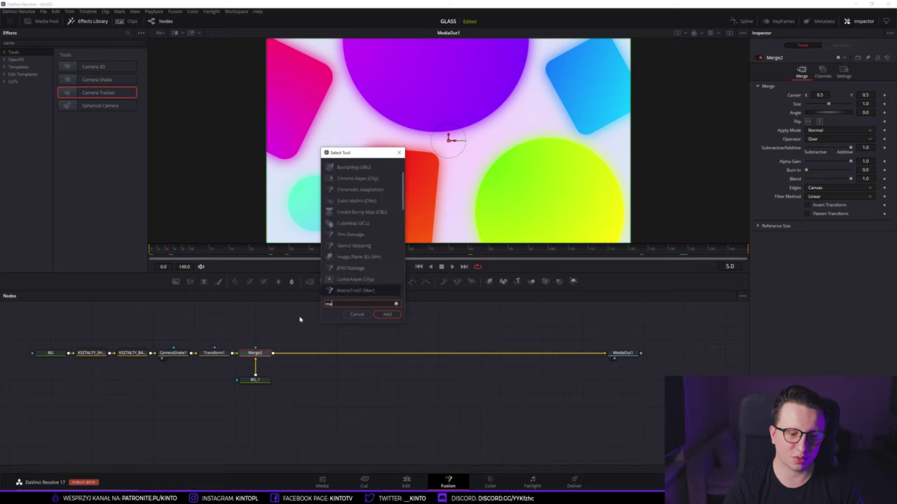
{"action": "key", "text": "Return"}
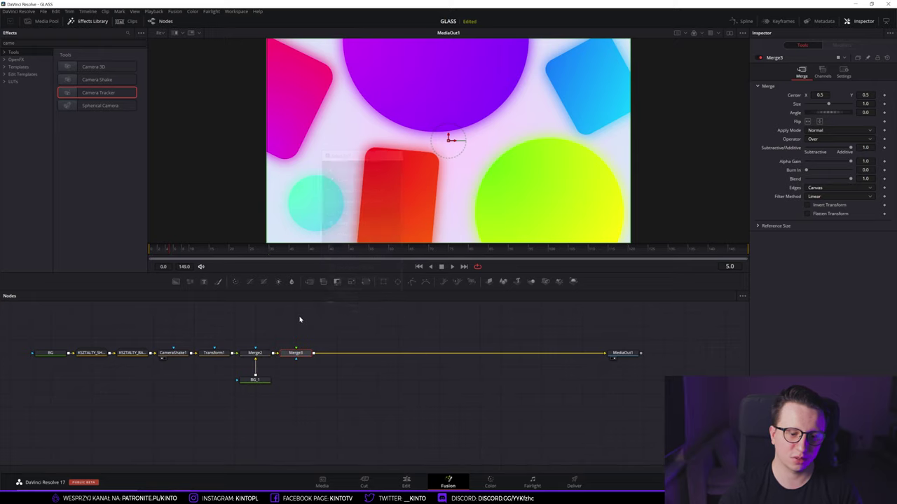
Step: Add a Background1 node and place it above Merge3 as its foreground
{"action": "key", "text": "shift+space"}
{"action": "type", "text": "back"}
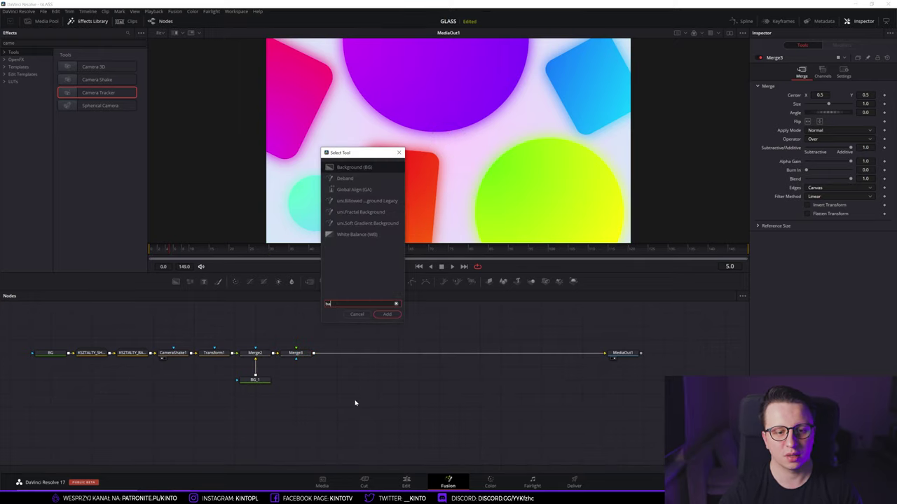
{"action": "key", "text": "Return"}
{"action": "mouse_move", "coordinate": [341, 411]}
{"action": "left_mouse_down"}
{"action": "mouse_move", "coordinate": [302, 332]}
{"action": "mouse_move", "coordinate": [295, 352]}
{"action": "left_mouse_up"}
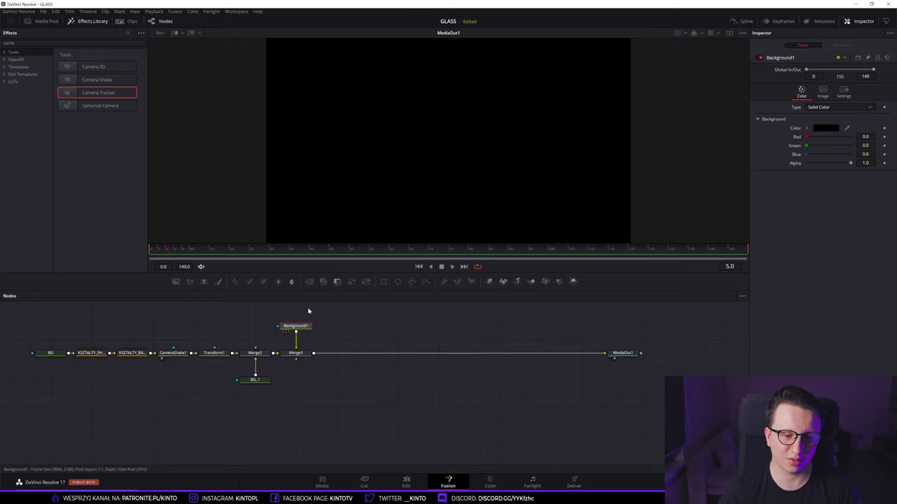
Step: Mask Background1 with Rectangle2 sized 0.701 × 0.843, corner radius 0.213, and shift both nodes down
{"action": "left_click", "coordinate": [384, 283]}
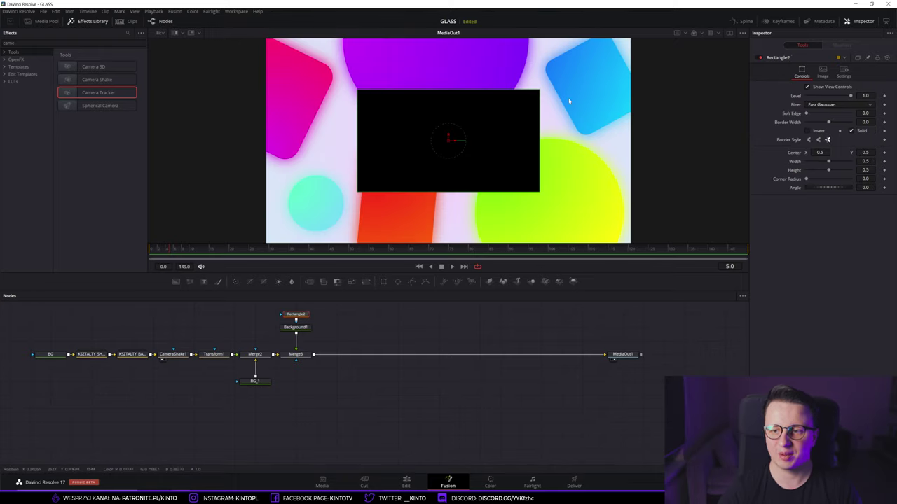
{"action": "left_click_drag", "start_coordinate": [829, 161], "coordinate": [838, 163]}
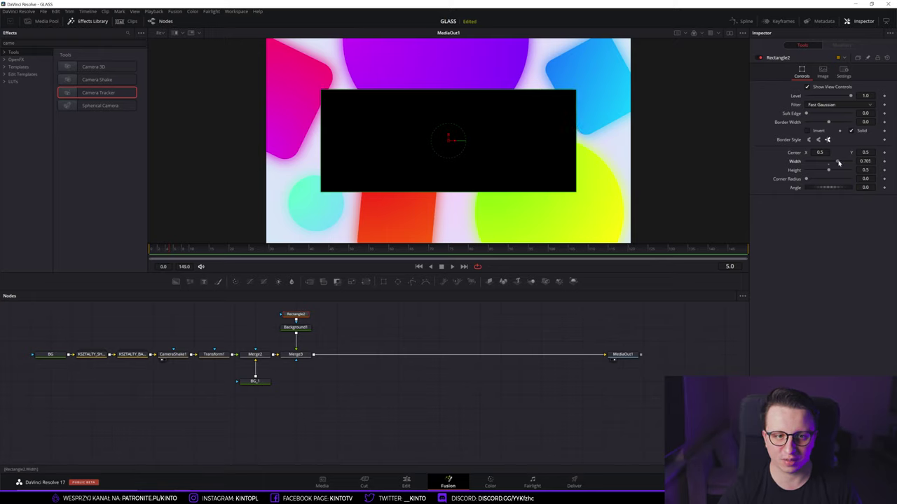
{"action": "mouse_move", "coordinate": [828, 171]}
{"action": "left_mouse_down"}
{"action": "mouse_move", "coordinate": [843, 170]}
{"action": "mouse_move", "coordinate": [815, 181]}
{"action": "left_mouse_up"}
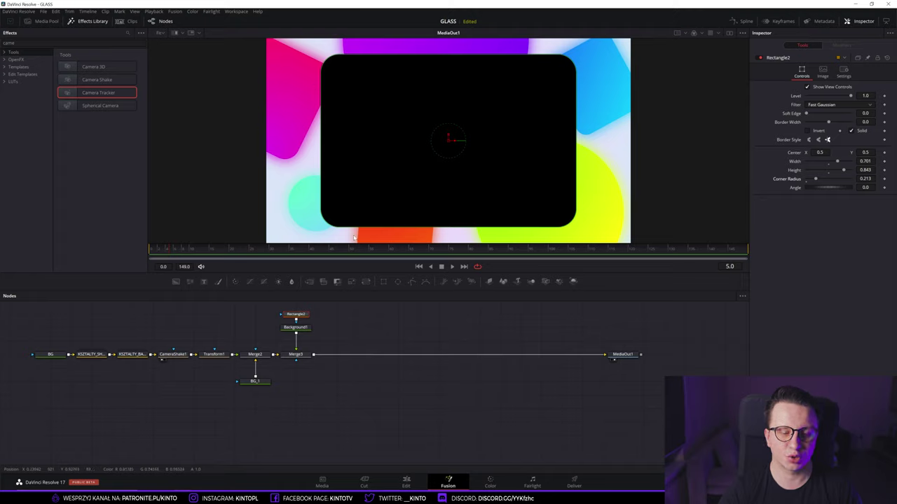
{"action": "mouse_move", "coordinate": [326, 310]}
{"action": "left_mouse_down"}
{"action": "mouse_move", "coordinate": [281, 332]}
{"action": "mouse_move", "coordinate": [302, 339]}
{"action": "left_mouse_up"}
{"action": "left_click", "coordinate": [303, 340]}
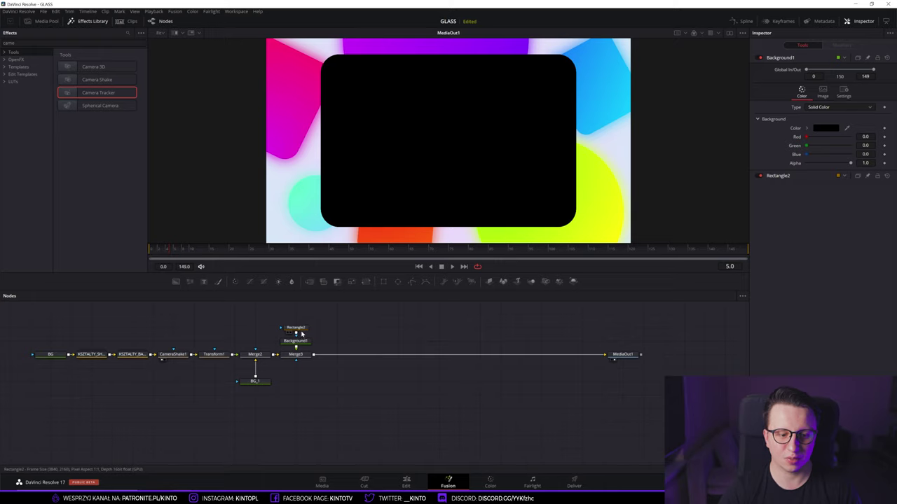
Step: Delete the black panel's Merge3 and Background1 nodes
{"action": "left_click", "coordinate": [296, 327]}
{"action": "left_click_drag", "start_coordinate": [313, 381], "coordinate": [280, 337]}
{"action": "key", "text": "Delete"}
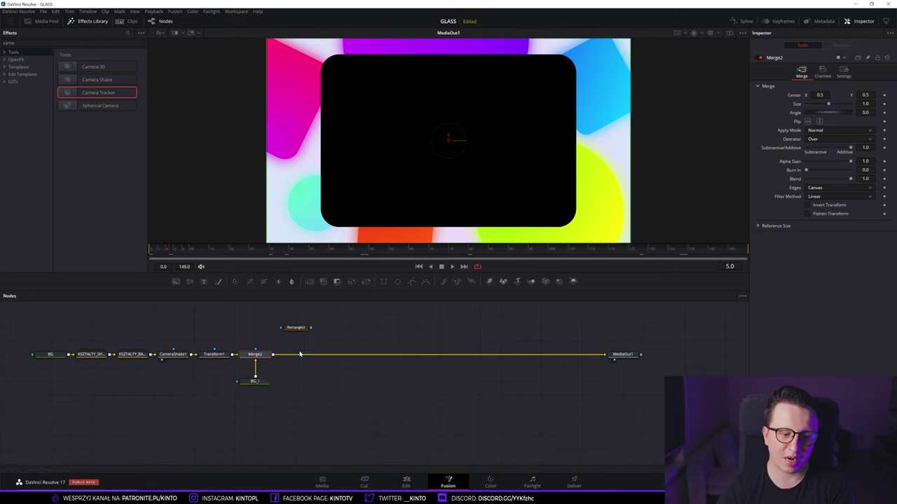
Step: Add a Gaussian Blur after Merge2, masked by Rectangle2, with strength 1.0
{"action": "left_click", "coordinate": [296, 327]}
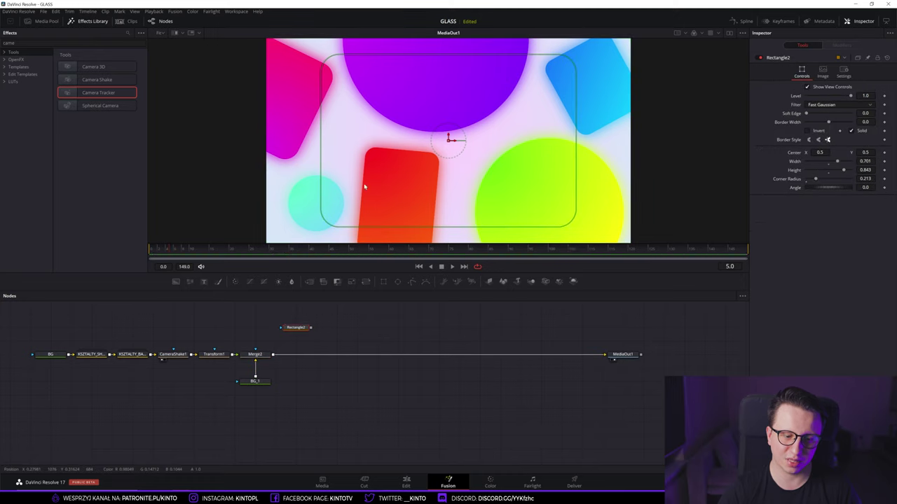
{"action": "left_click", "coordinate": [255, 354]}
{"action": "key", "text": "shift+space"}
{"action": "type", "text": "bac"}
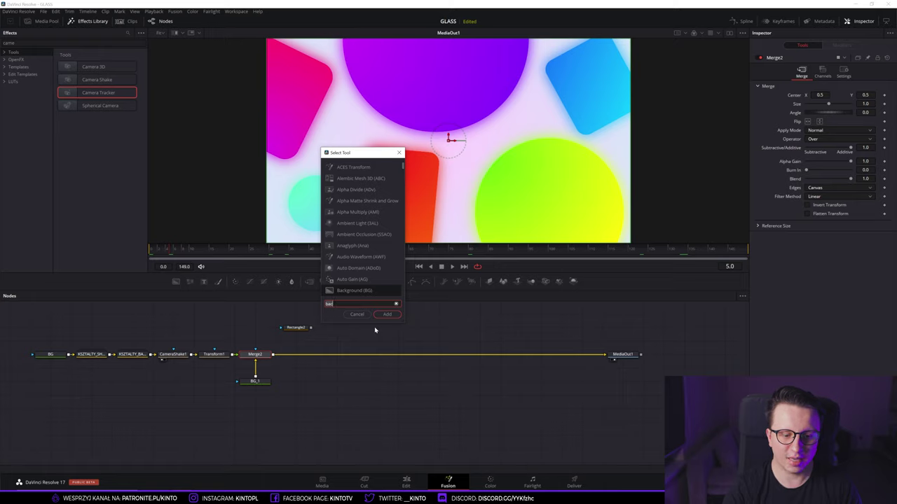
{"action": "key", "text": "BackSpace"}
{"action": "key", "text": "BackSpace"}
{"action": "key", "text": "BackSpace"}
{"action": "type", "text": "blur"}
{"action": "key", "text": "Return"}
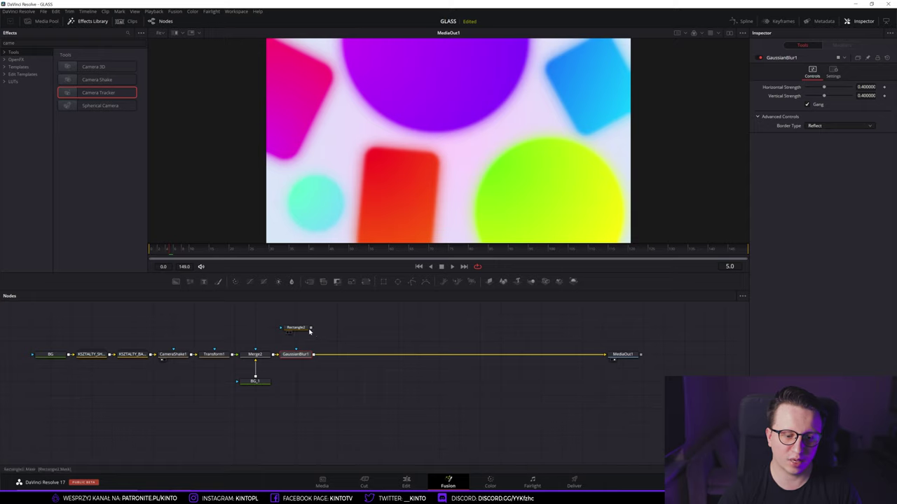
{"action": "left_click_drag", "start_coordinate": [311, 329], "coordinate": [297, 354]}
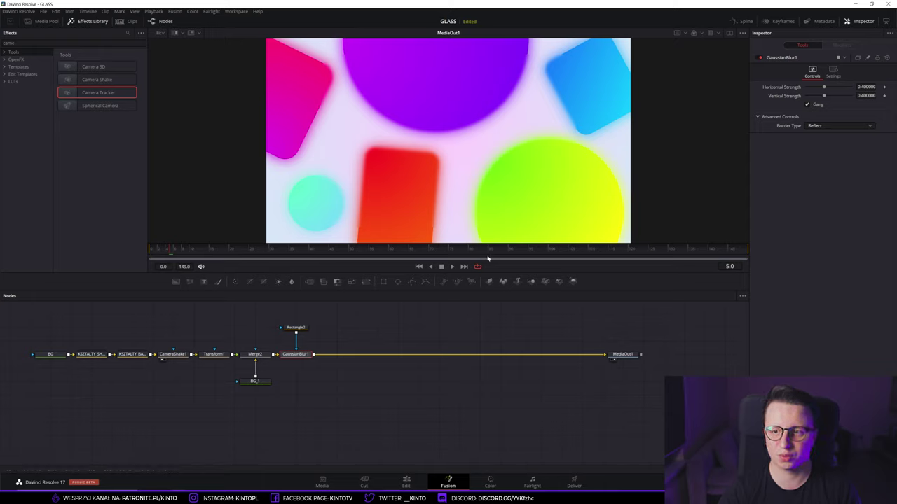
{"action": "left_click_drag", "start_coordinate": [824, 87], "coordinate": [851, 87]}
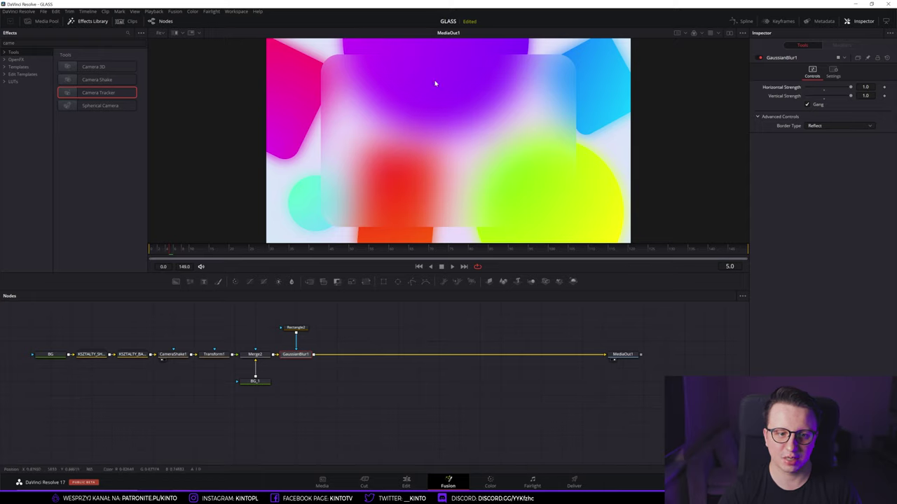
{"action": "left_click_drag", "start_coordinate": [295, 328], "coordinate": [295, 341]}
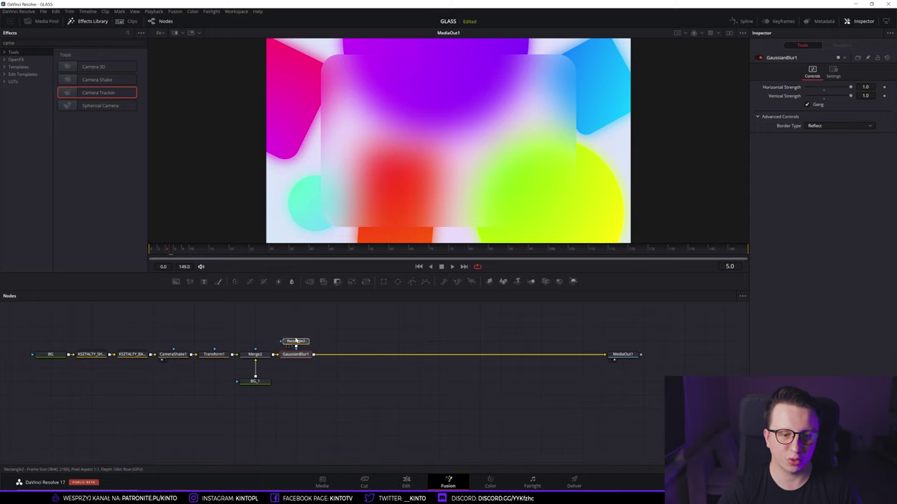
Step: Lower GaussianBlur1's ganged horizontal and vertical strength to 0.945
{"action": "left_click", "coordinate": [297, 355]}
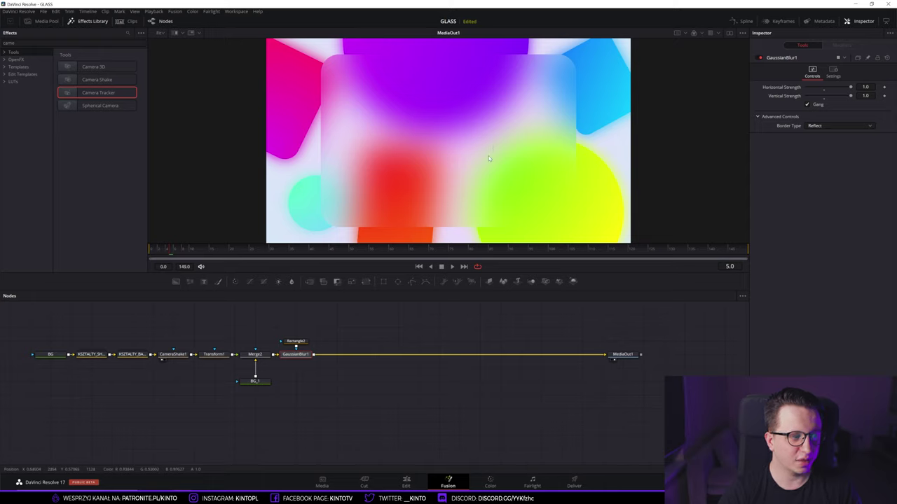
{"action": "left_click", "coordinate": [865, 87]}
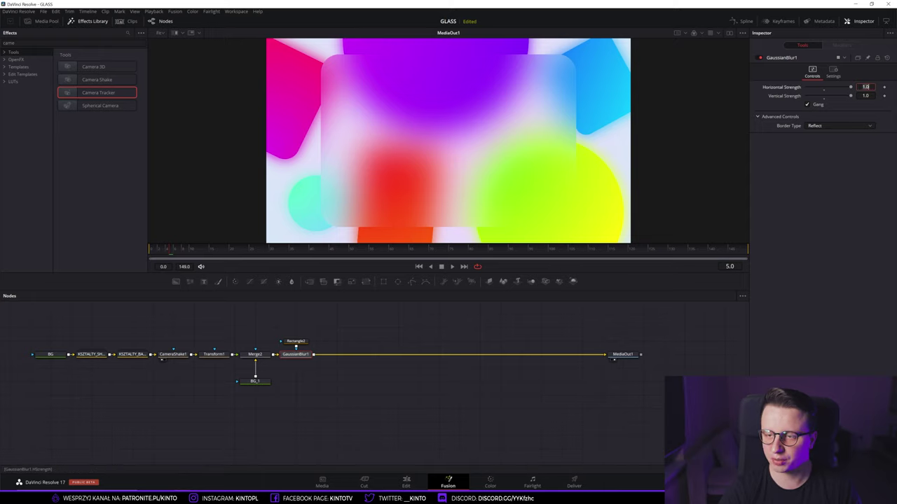
{"action": "type", "text": "0.945"}
{"action": "key", "text": "Tab"}
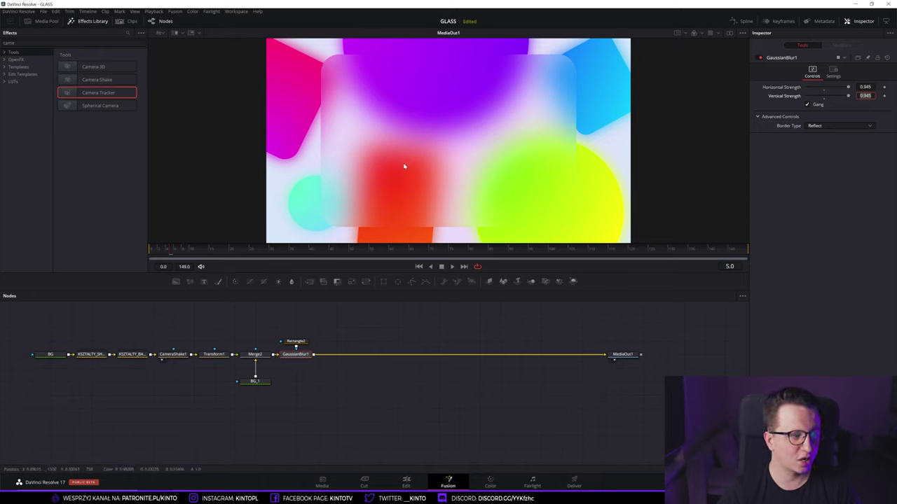
Step: Add an Ellipse mask node beneath Rectangle2
{"action": "left_click_drag", "start_coordinate": [332, 332], "coordinate": [280, 365]}
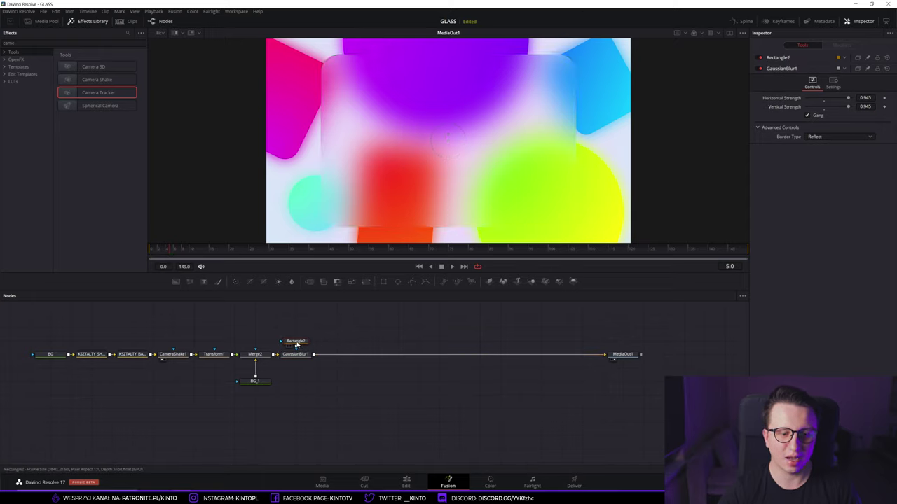
{"action": "left_click", "coordinate": [295, 341]}
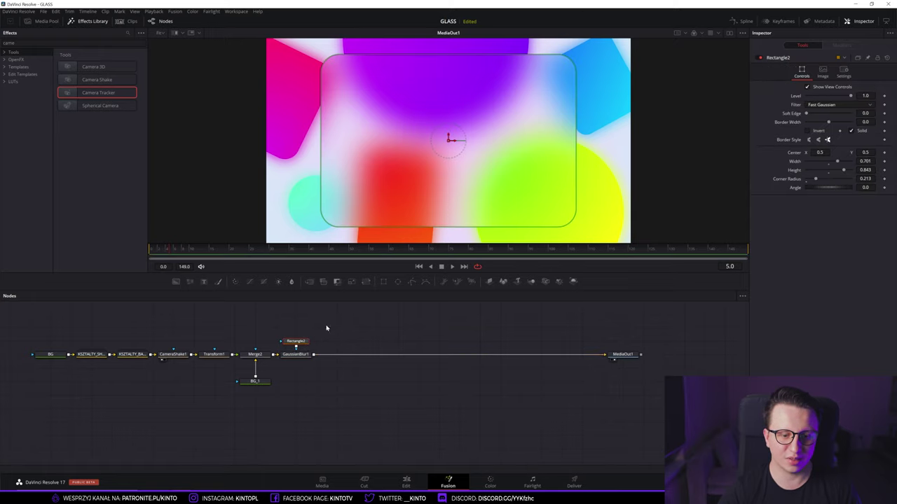
{"action": "left_click", "coordinate": [398, 282]}
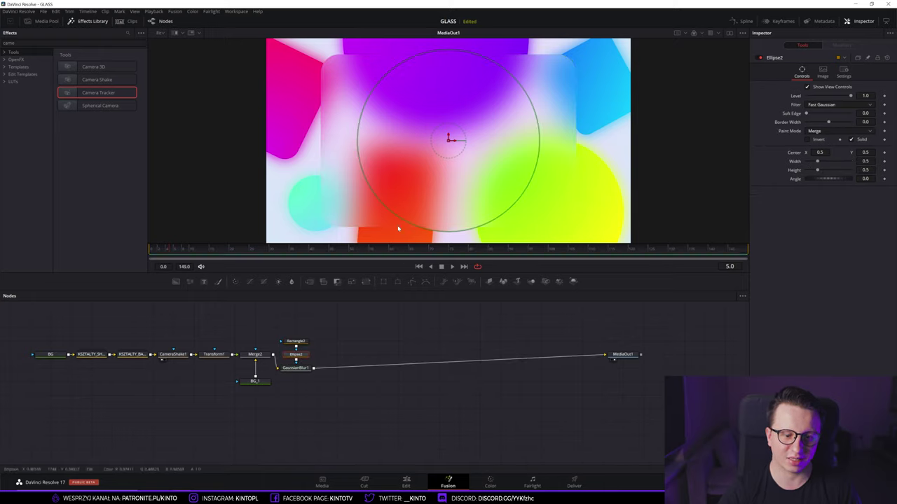
Step: Set the Ellipse2 mask's paint mode to Subtract
{"action": "left_click_drag", "start_coordinate": [340, 322], "coordinate": [277, 375]}
{"action": "left_click", "coordinate": [296, 341]}
{"action": "left_click", "coordinate": [825, 131]}
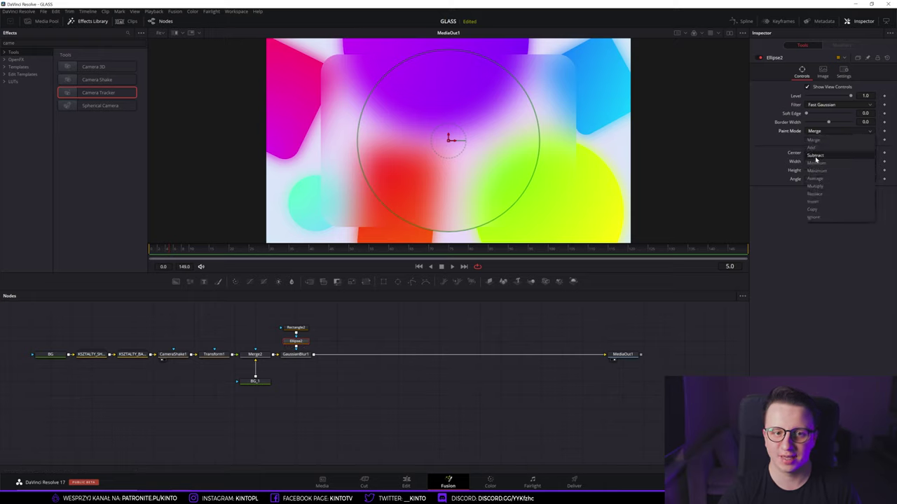
{"action": "left_click", "coordinate": [815, 157]}
{"action": "left_click", "coordinate": [254, 355]}
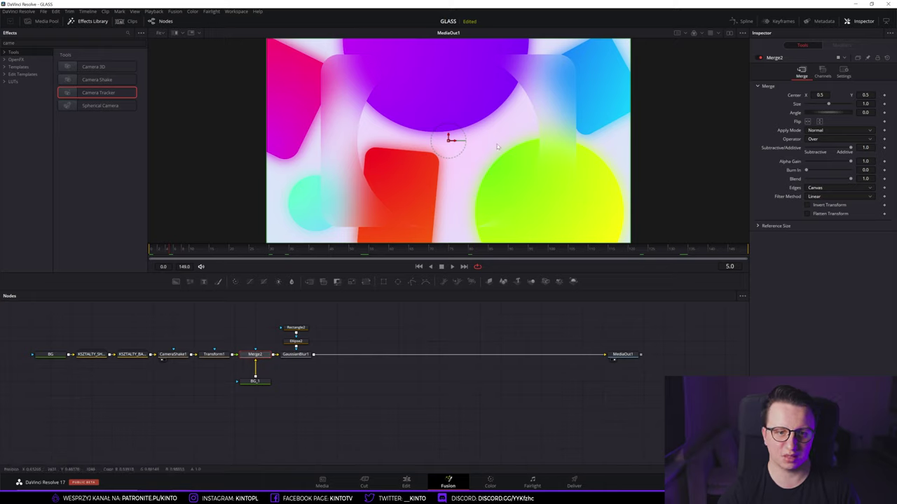
{"action": "left_click", "coordinate": [295, 341]}
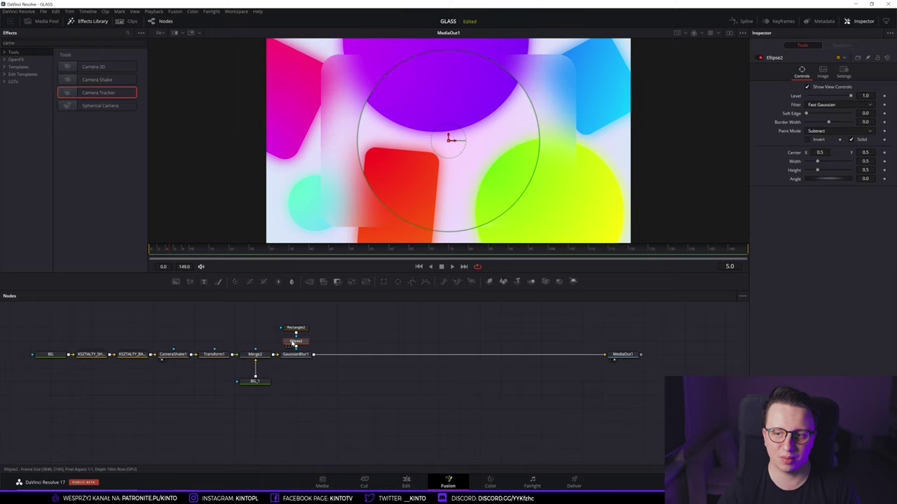
Step: Size the ellipse to 0.25 width and height with a 0.2 soft edge
{"action": "left_click", "coordinate": [865, 161]}
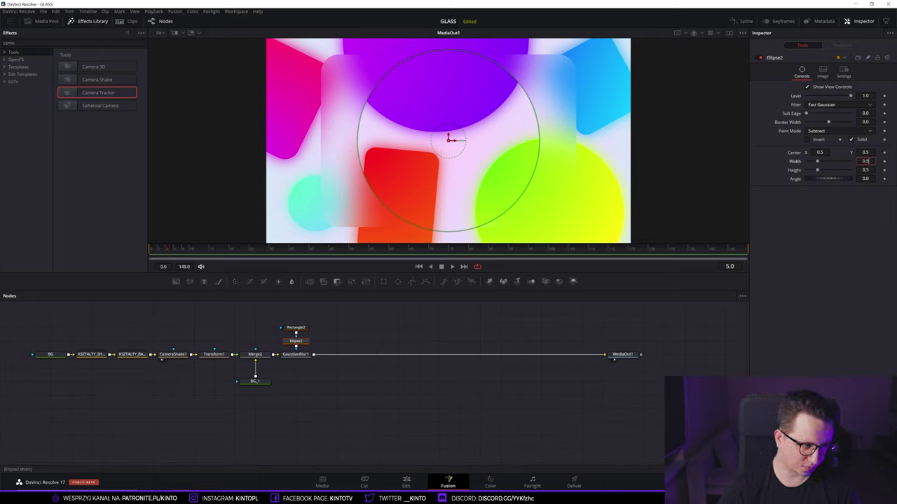
{"action": "type", "text": "0.25"}
{"action": "key", "text": "Tab"}
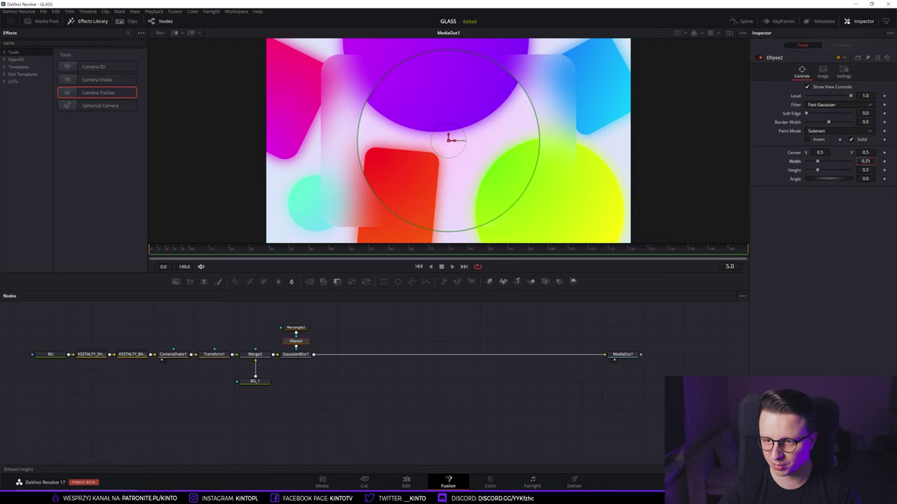
{"action": "type", "text": "0.25"}
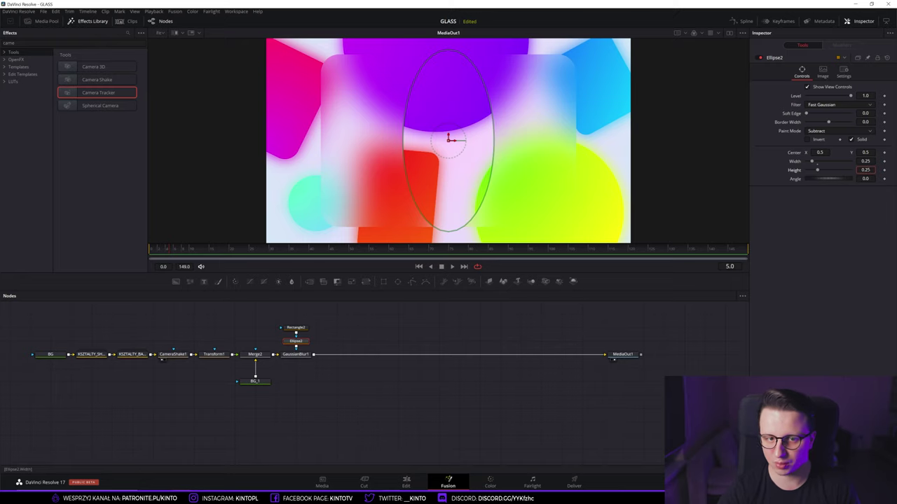
{"action": "key", "text": "shift+Tab"}
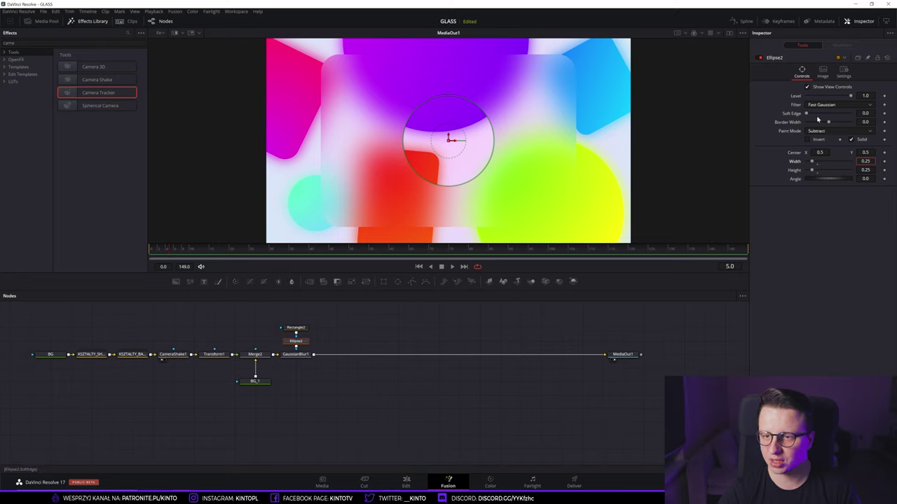
{"action": "left_click_drag", "start_coordinate": [806, 114], "coordinate": [851, 114]}
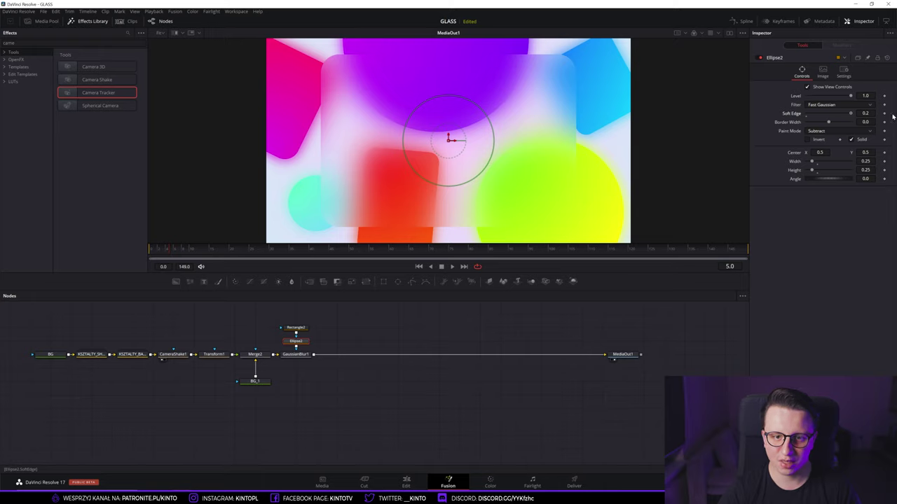
Step: Tune the ellipse mask's Level to about 0.77
{"action": "left_click", "coordinate": [300, 355]}
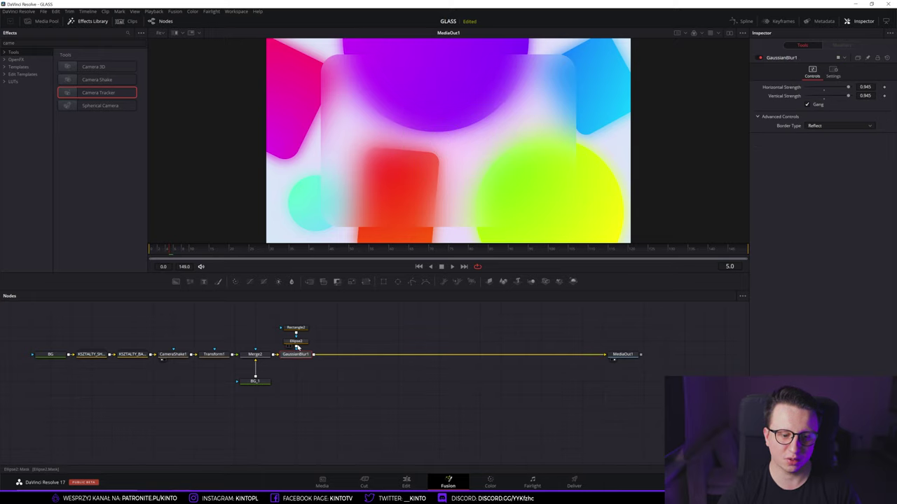
{"action": "left_click", "coordinate": [300, 341]}
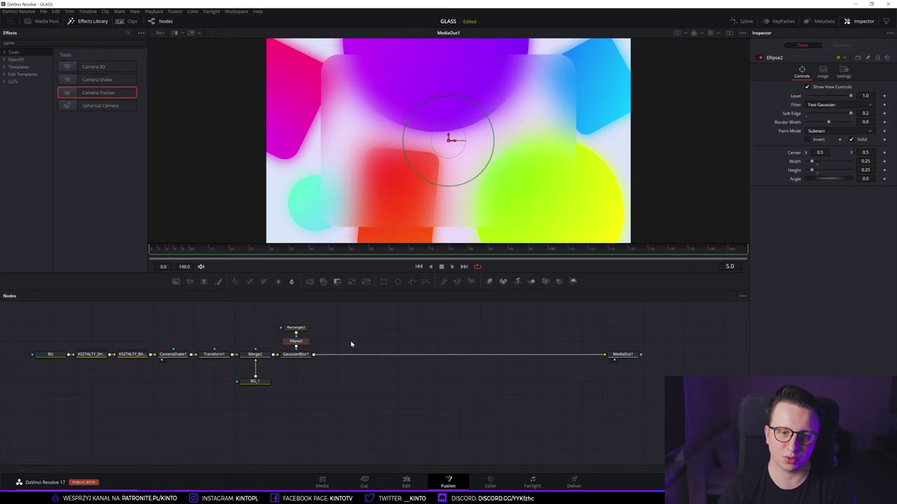
{"action": "key", "text": "Delete"}
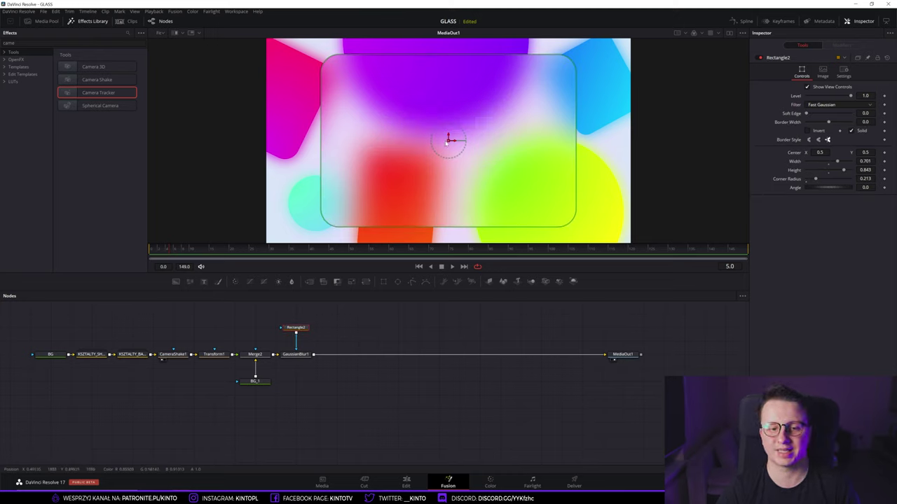
{"action": "key", "text": "ctrl+z"}
{"action": "left_click", "coordinate": [449, 138]}
{"action": "left_click", "coordinate": [297, 354]}
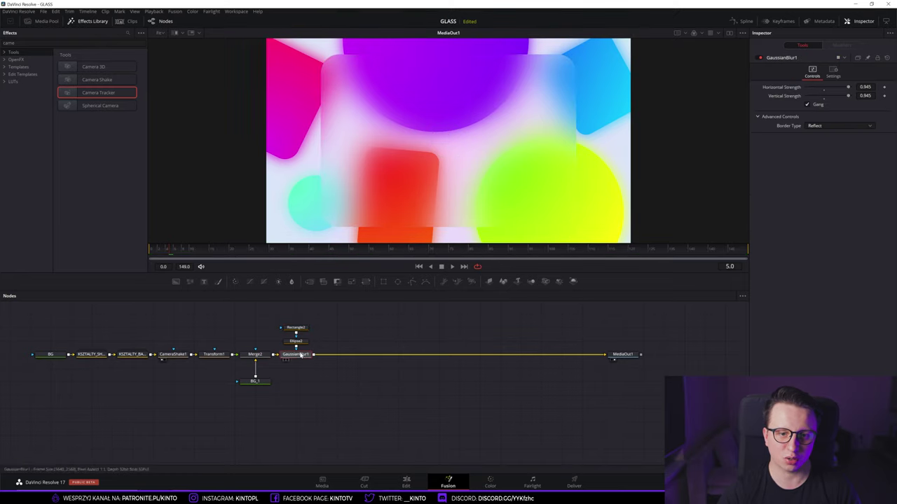
{"action": "left_click", "coordinate": [295, 341]}
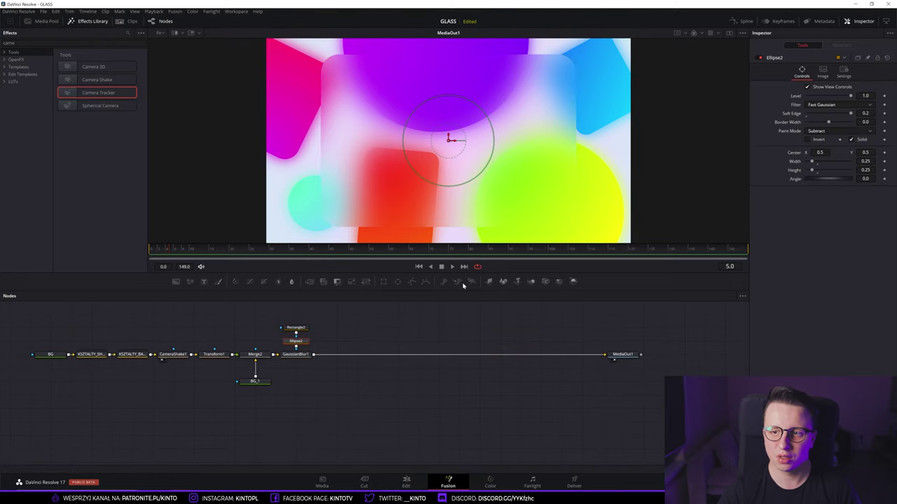
{"action": "mouse_move", "coordinate": [851, 97]}
{"action": "left_mouse_down"}
{"action": "mouse_move", "coordinate": [872, 103]}
{"action": "mouse_move", "coordinate": [781, 104]}
{"action": "left_mouse_up"}
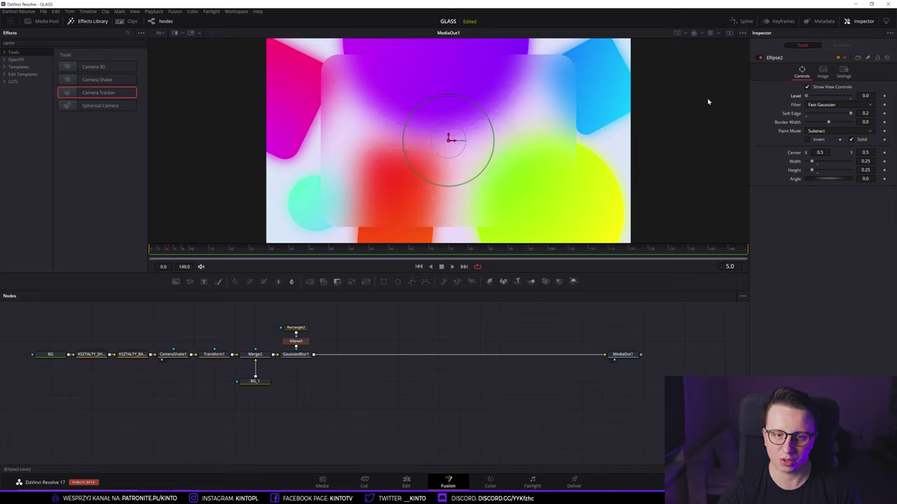
{"action": "mouse_move", "coordinate": [708, 102]}
{"action": "left_mouse_down"}
{"action": "mouse_move", "coordinate": [872, 103]}
{"action": "mouse_move", "coordinate": [836, 103]}
{"action": "left_mouse_up"}
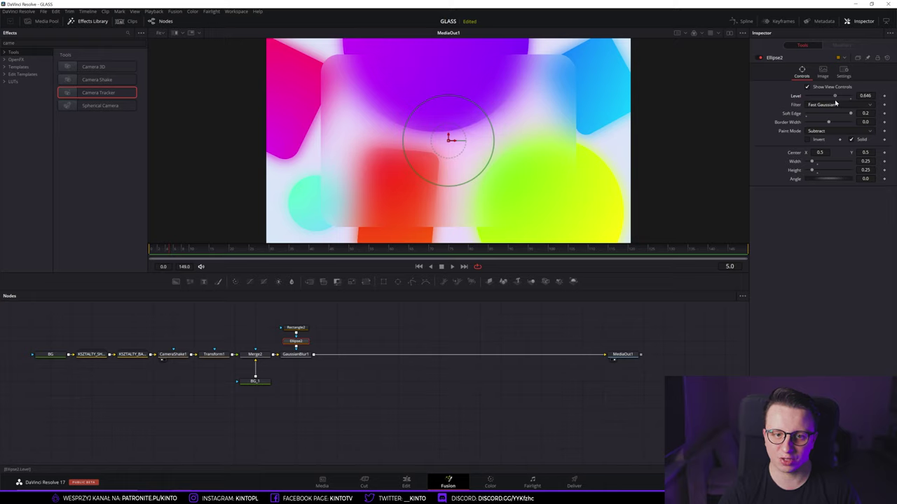
{"action": "mouse_move", "coordinate": [843, 100]}
{"action": "left_mouse_down"}
{"action": "mouse_move", "coordinate": [851, 97]}
{"action": "mouse_move", "coordinate": [844, 99]}
{"action": "left_mouse_up"}
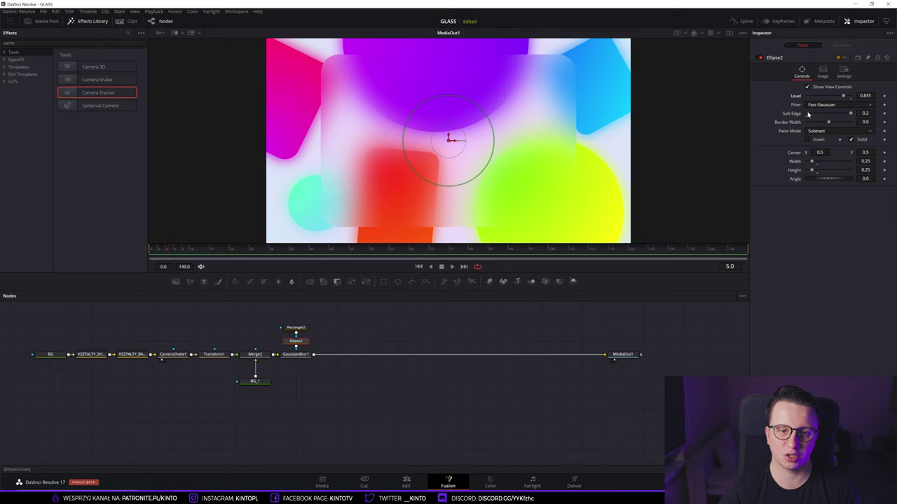
{"action": "left_click_drag", "start_coordinate": [843, 97], "coordinate": [842, 97]}
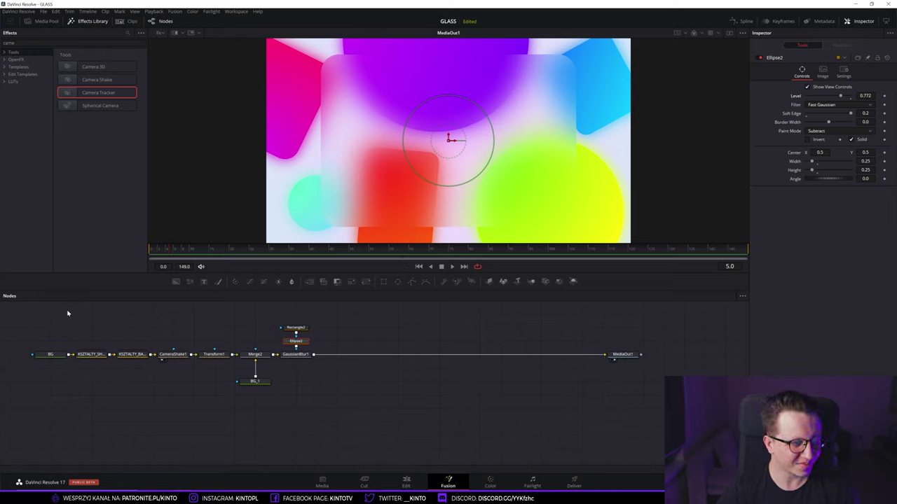
Step: Add a Merge node after GaussianBlur1
{"action": "left_click", "coordinate": [298, 354]}
{"action": "key", "text": "shift+space"}
{"action": "type", "text": "me"}
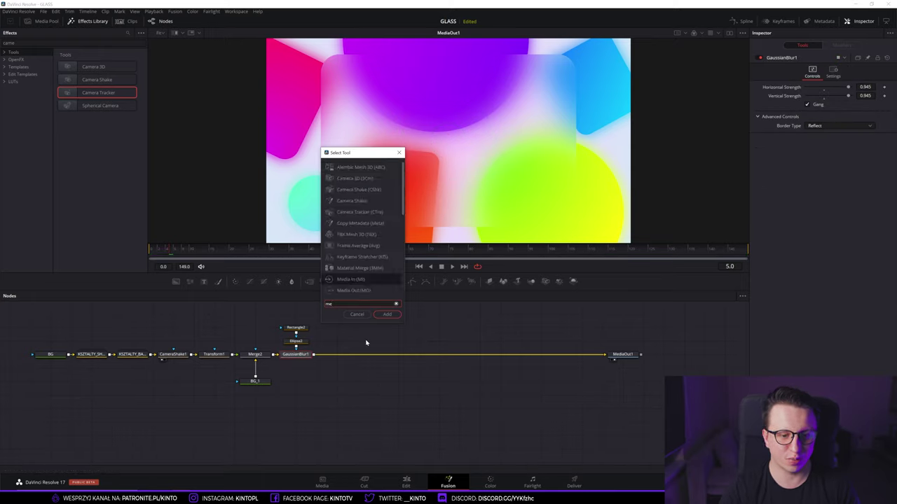
{"action": "type", "text": "rg"}
{"action": "key", "text": "Return"}
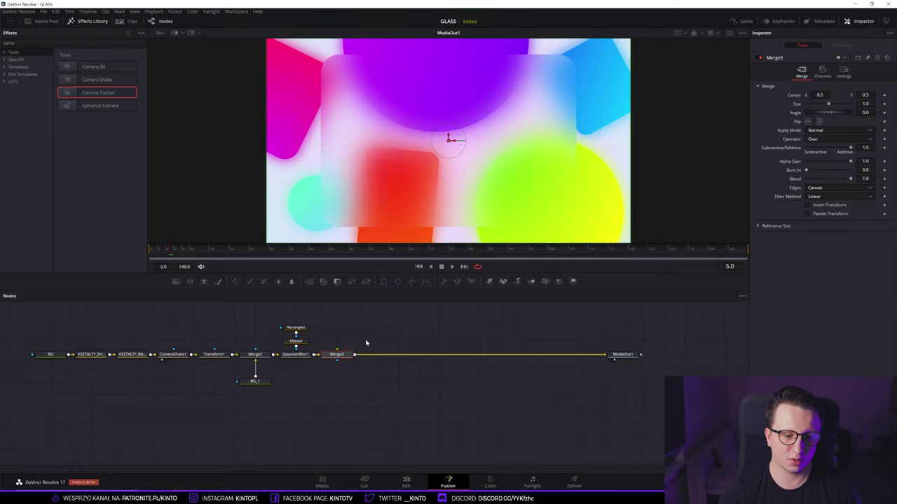
Step: Add a white Background node feeding Merge3
{"action": "left_click", "coordinate": [414, 407]}
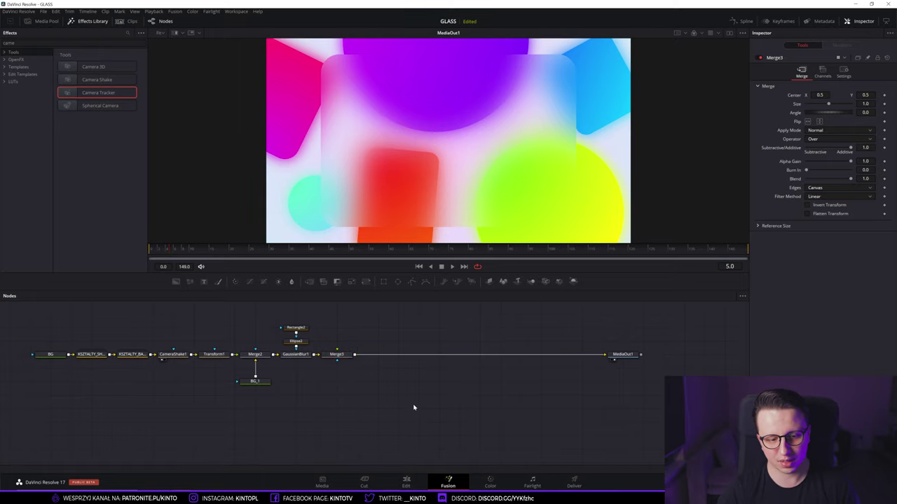
{"action": "key", "text": "shift+space"}
{"action": "type", "text": "back"}
{"action": "key", "text": "Return"}
{"action": "mouse_move", "coordinate": [414, 408]}
{"action": "left_mouse_down"}
{"action": "mouse_move", "coordinate": [345, 340]}
{"action": "mouse_move", "coordinate": [337, 354]}
{"action": "left_mouse_up"}
{"action": "left_click", "coordinate": [825, 128]}
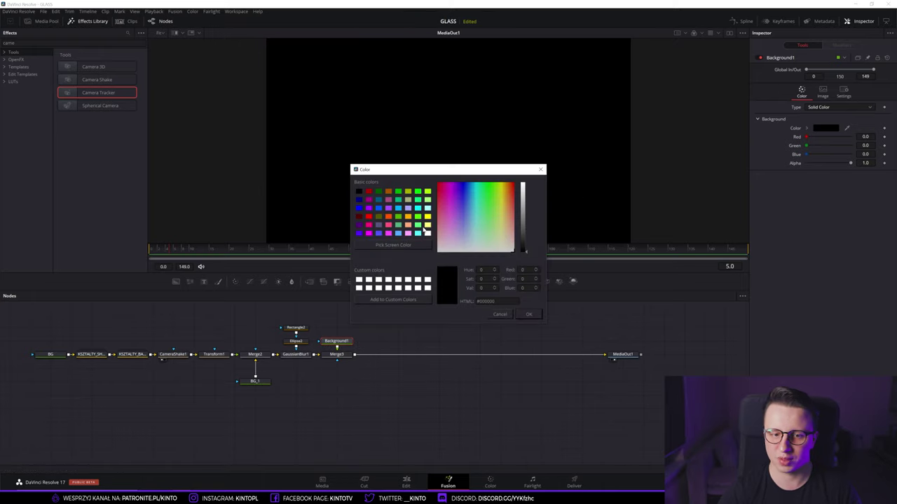
{"action": "left_click", "coordinate": [523, 186]}
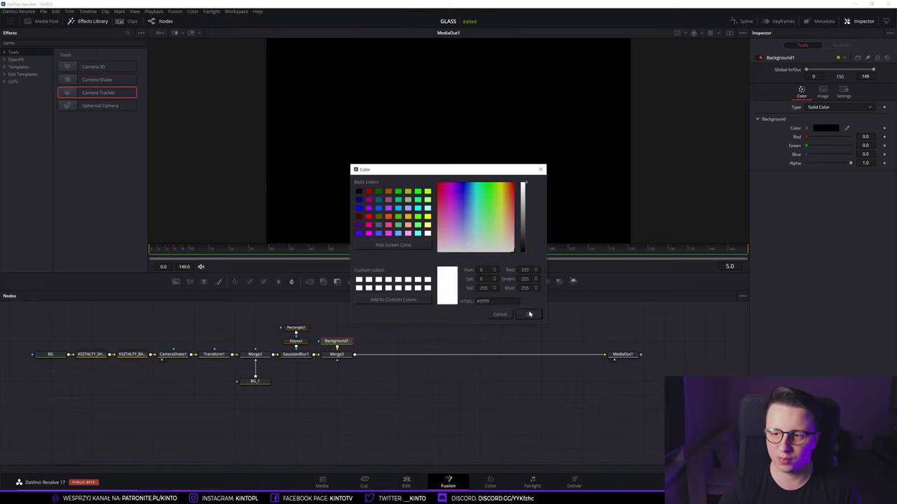
{"action": "left_click", "coordinate": [529, 314]}
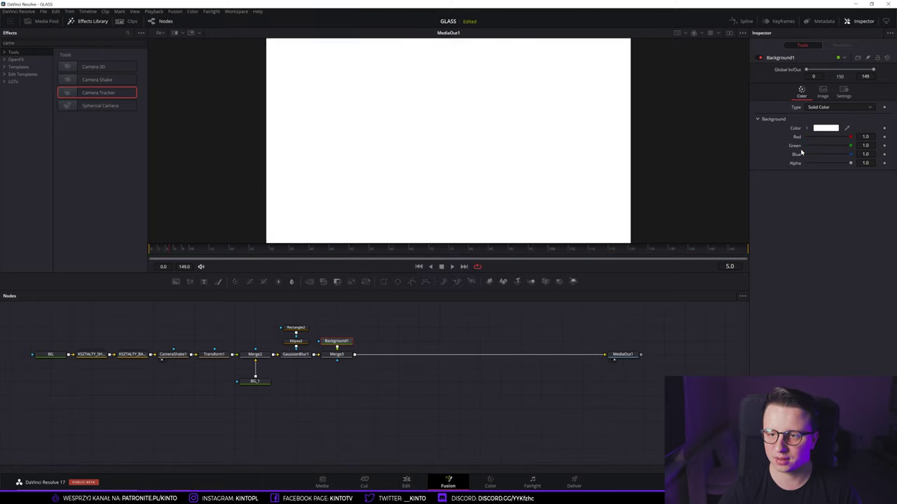
Step: Paste a copy of Rectangle2 and connect it as Background1's mask
{"action": "left_click", "coordinate": [299, 328]}
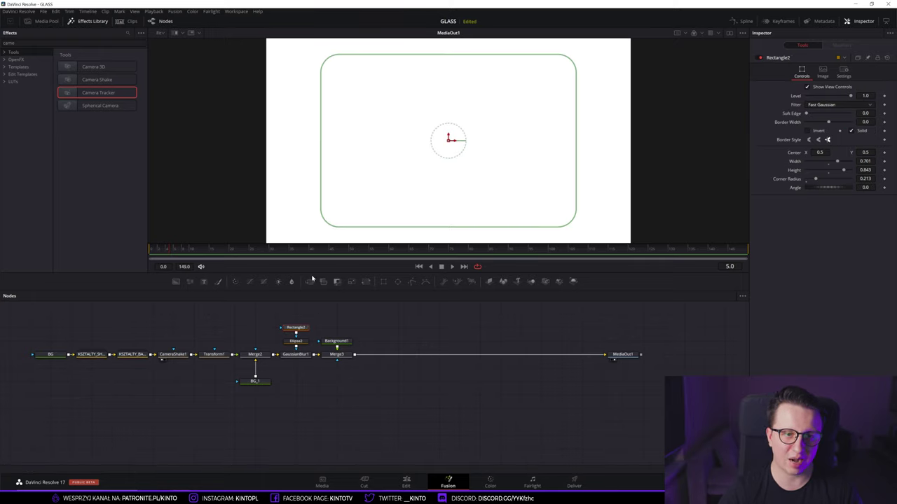
{"action": "key", "text": "ctrl+c"}
{"action": "left_click", "coordinate": [388, 314]}
{"action": "key", "text": "ctrl+v"}
{"action": "mouse_move", "coordinate": [378, 327]}
{"action": "left_mouse_down"}
{"action": "mouse_move", "coordinate": [336, 327]}
{"action": "mouse_move", "coordinate": [336, 338]}
{"action": "left_mouse_up"}
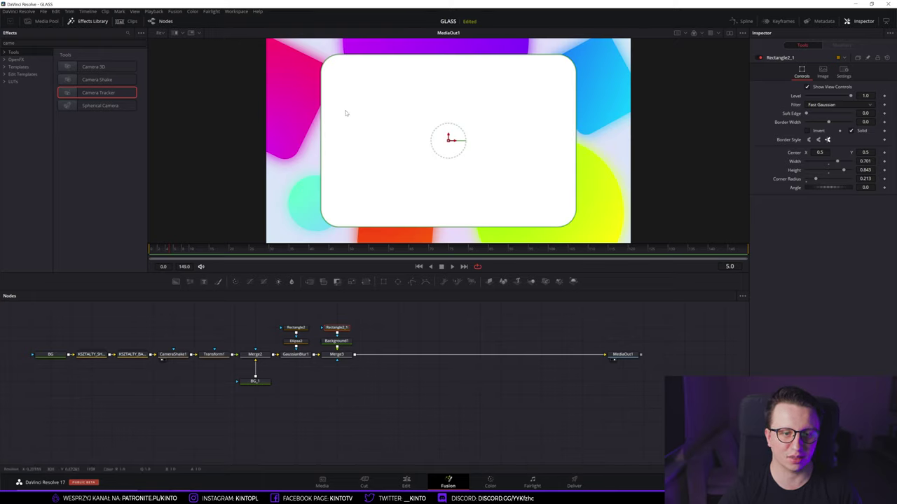
{"action": "left_click", "coordinate": [343, 342]}
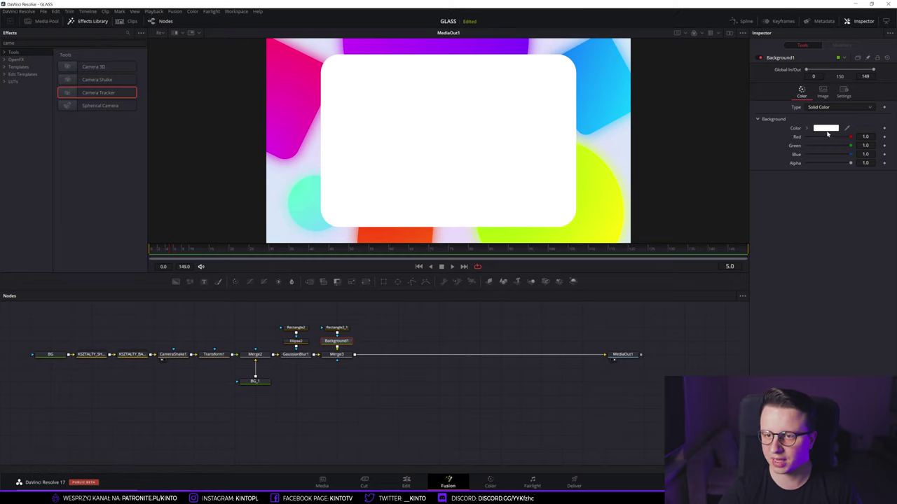
Step: Set Background1's colour to dark 0.063 grey with alpha 0
{"action": "left_click", "coordinate": [807, 129]}
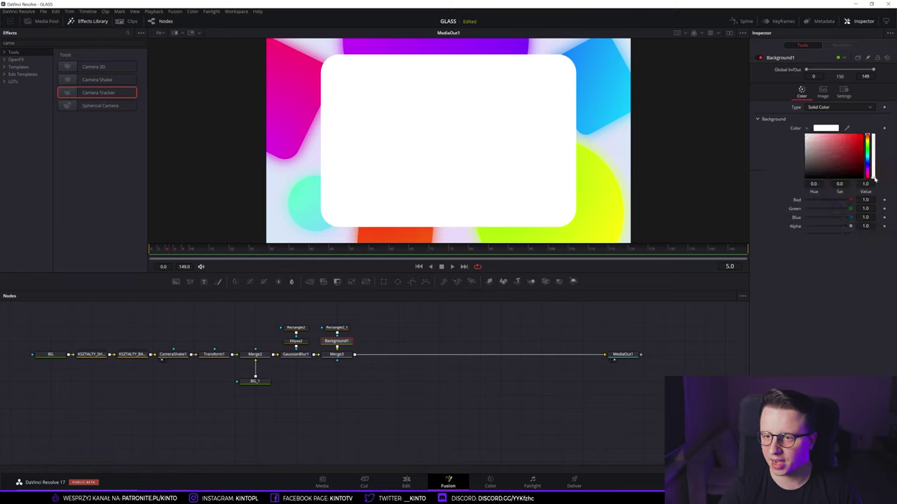
{"action": "left_click_drag", "start_coordinate": [871, 136], "coordinate": [871, 179]}
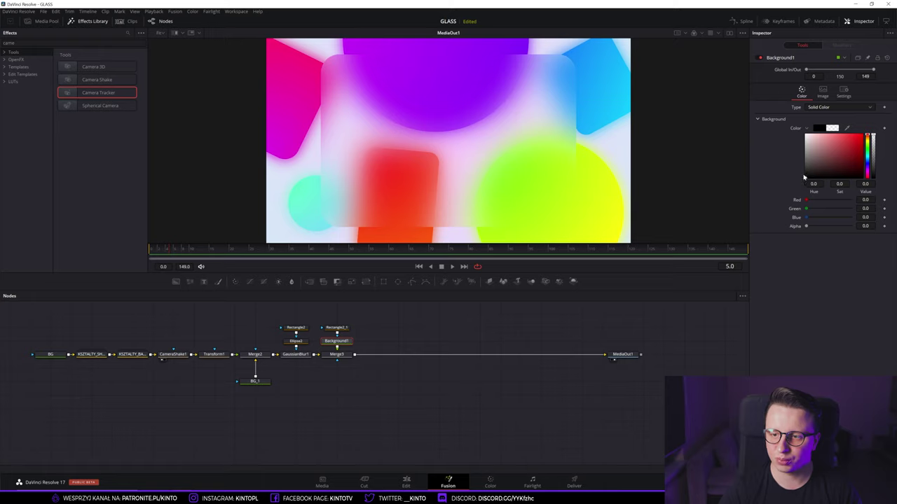
{"action": "left_click_drag", "start_coordinate": [807, 181], "coordinate": [791, 178]}
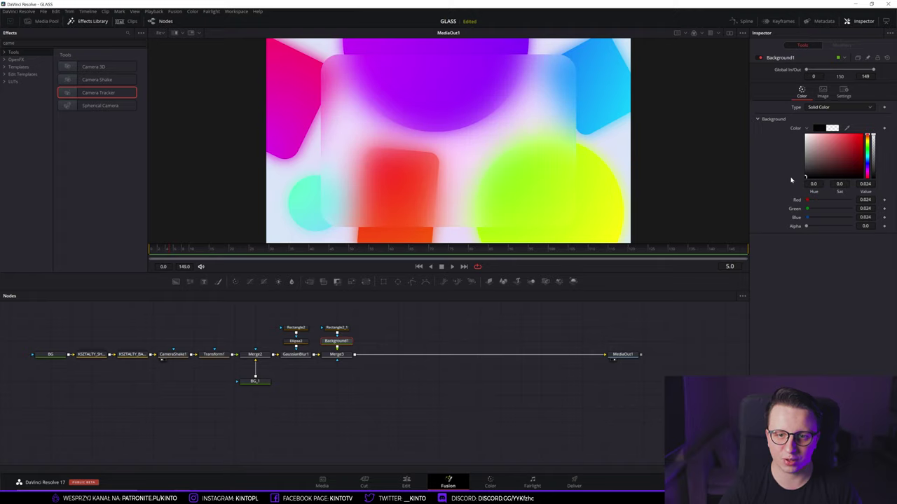
{"action": "left_click_drag", "start_coordinate": [791, 179], "coordinate": [787, 179]}
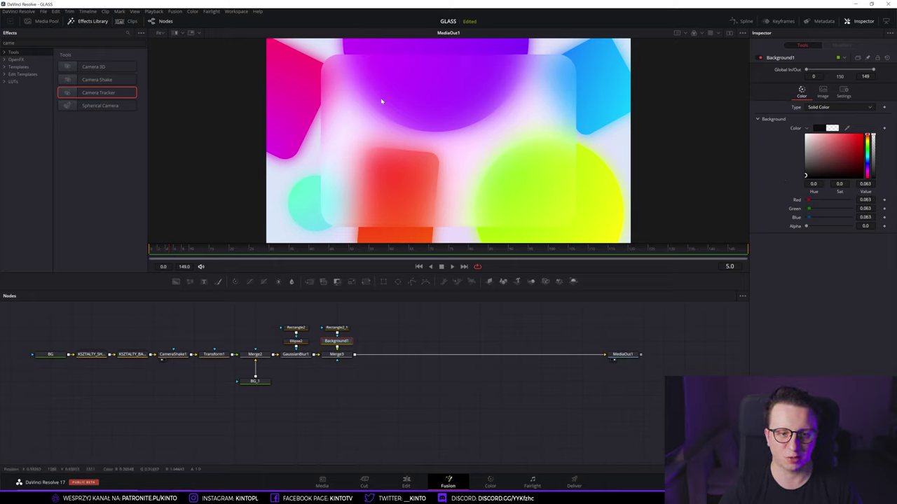
Step: Compare the glass tint with and without the change, then save the project
{"action": "key", "text": "ctrl+z"}
{"action": "key", "text": "ctrl+shift+z"}
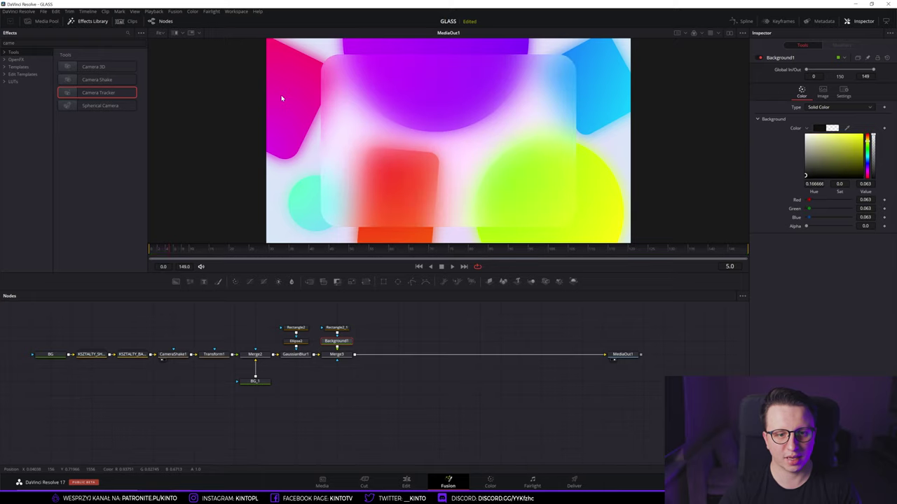
{"action": "key", "text": "ctrl+z"}
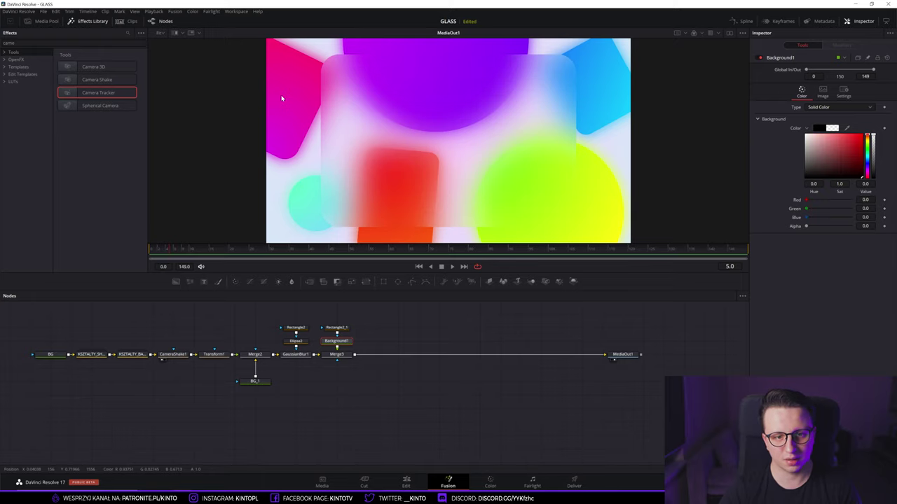
{"action": "key", "text": "ctrl+shift+z"}
{"action": "key", "text": "ctrl+z"}
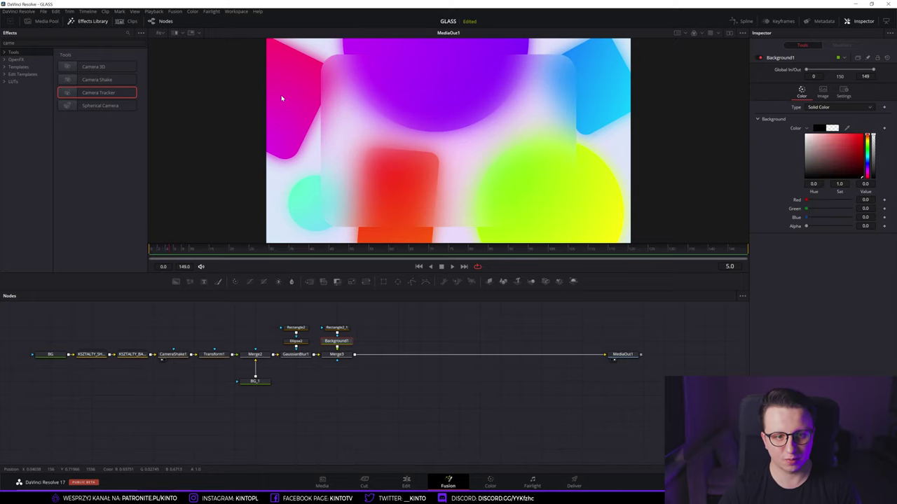
{"action": "key", "text": "ctrl+shift+z"}
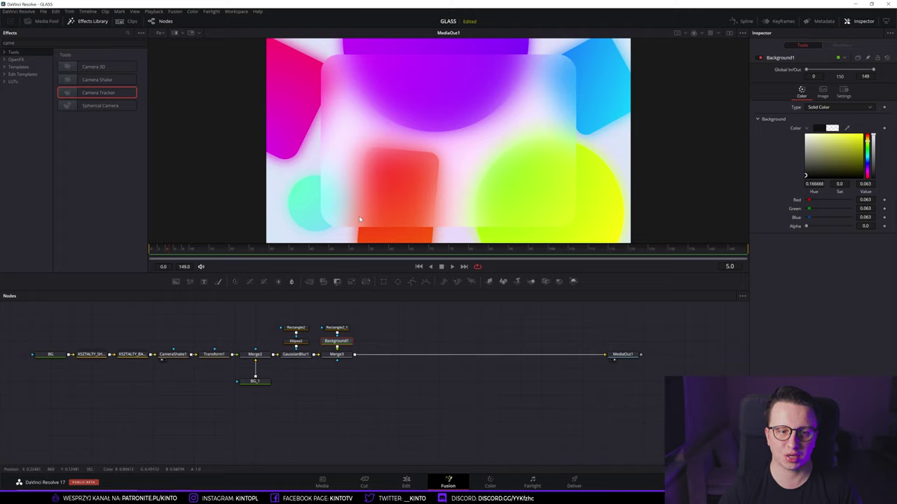
{"action": "key", "text": "ctrl+z"}
{"action": "key", "text": "ctrl+shift+z"}
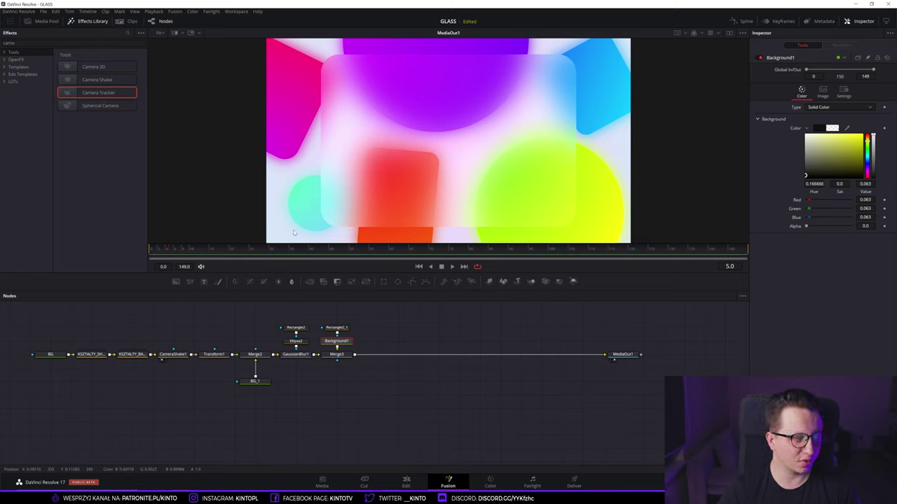
{"action": "key", "text": "ctrl+s"}
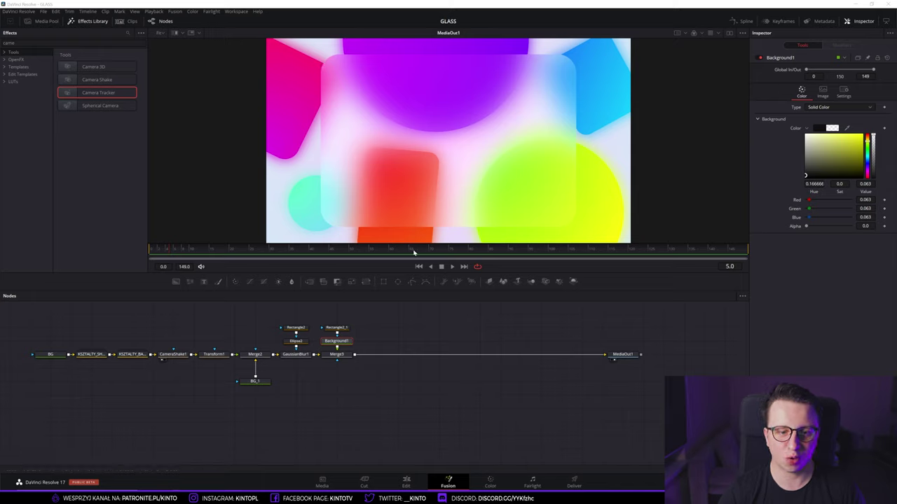
Step: Duplicate the merge, rectangle and background nodes into the chain after Merge3
{"action": "left_click_drag", "start_coordinate": [383, 318], "coordinate": [320, 370]}
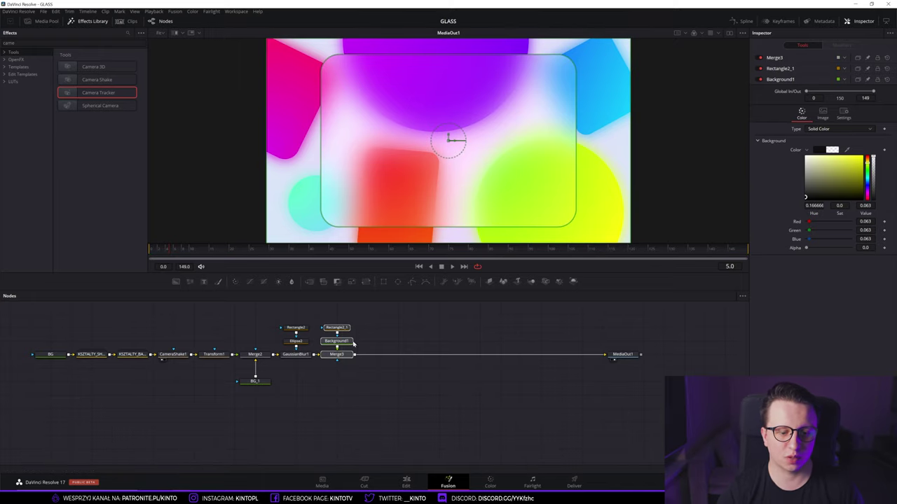
{"action": "key", "text": "ctrl+c"}
{"action": "key", "text": "ctrl+v"}
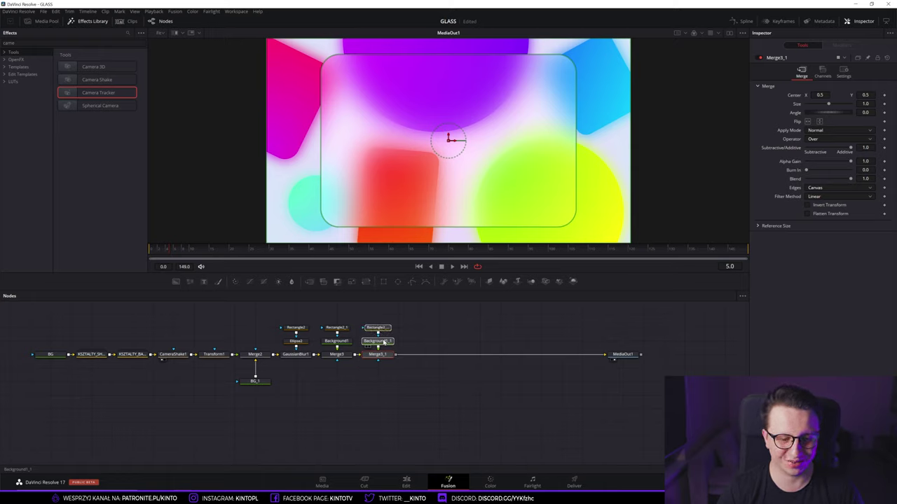
{"action": "left_click", "coordinate": [379, 355]}
{"action": "left_click", "coordinate": [384, 356]}
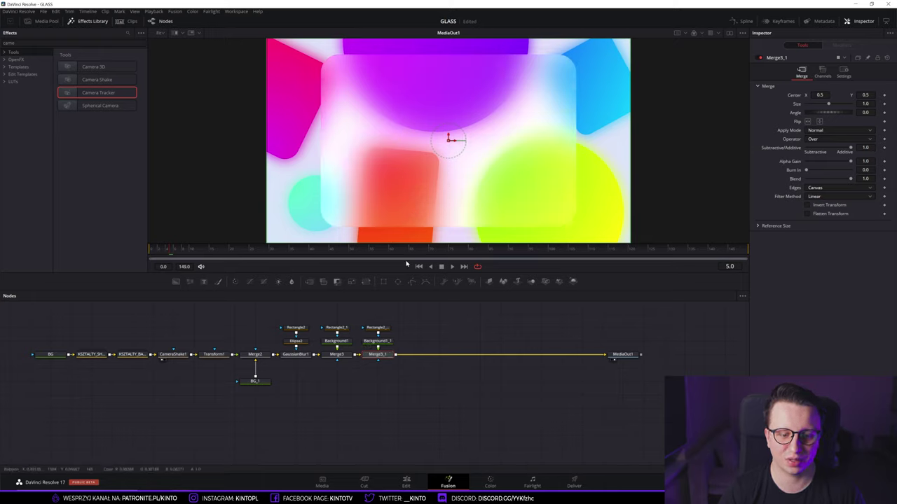
Step: Add another rectangle mask to the copy and set it to Subtract
{"action": "left_click", "coordinate": [382, 327]}
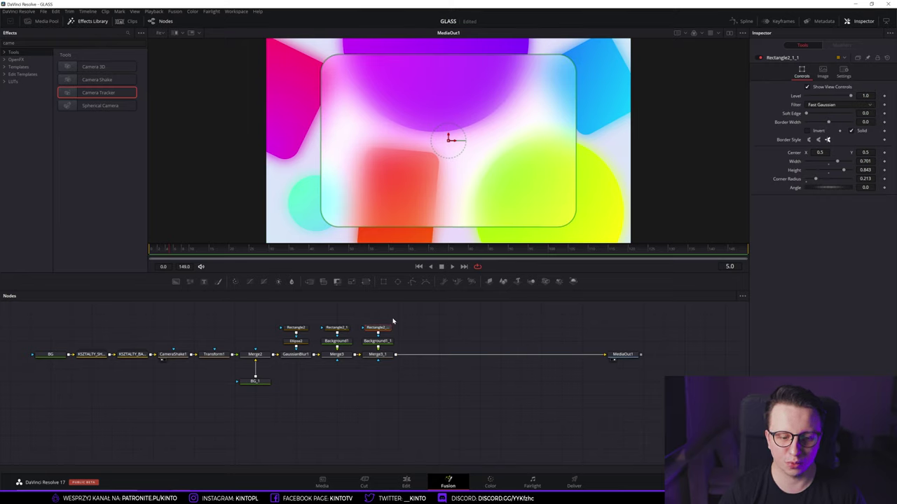
{"action": "key", "text": "ctrl+v"}
{"action": "mouse_move", "coordinate": [410, 317]}
{"action": "left_mouse_down"}
{"action": "mouse_move", "coordinate": [361, 375]}
{"action": "mouse_move", "coordinate": [382, 346]}
{"action": "left_mouse_up"}
{"action": "left_click", "coordinate": [377, 327]}
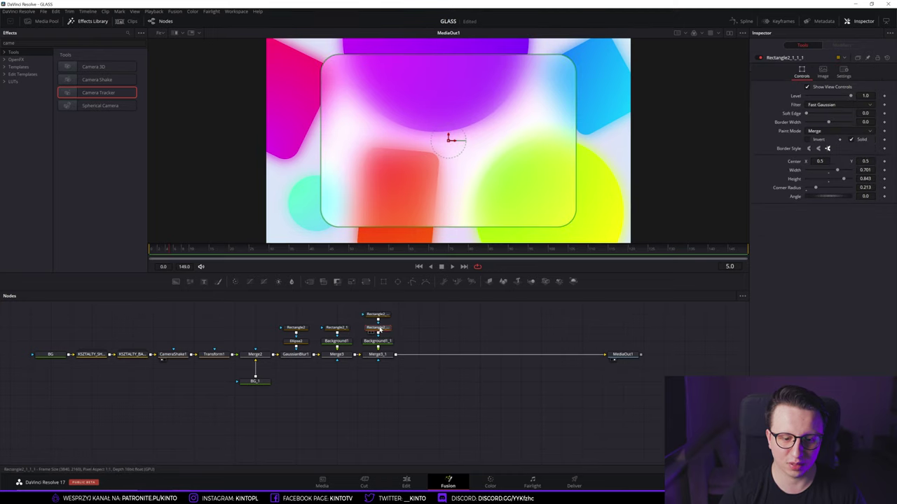
{"action": "left_click", "coordinate": [825, 132]}
{"action": "left_click", "coordinate": [818, 159]}
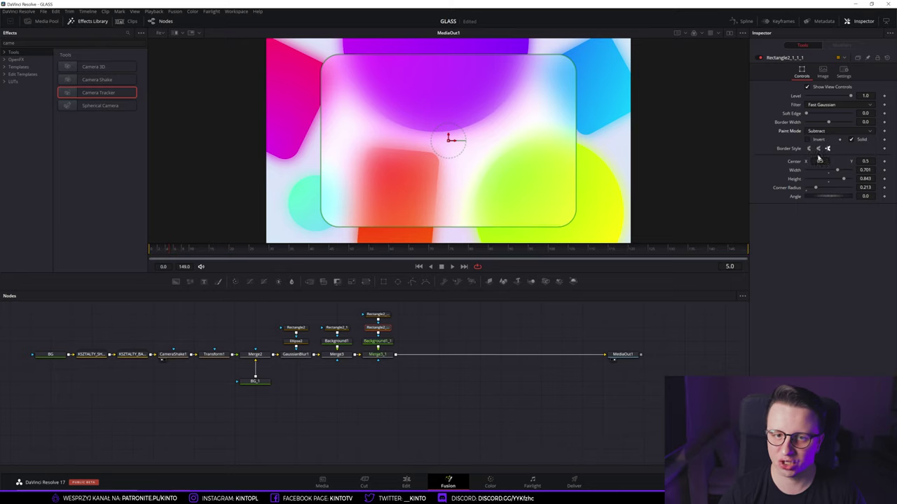
Step: Make the copied Background1_1 fully opaque
{"action": "left_click", "coordinate": [377, 340]}
{"action": "left_click", "coordinate": [831, 129]}
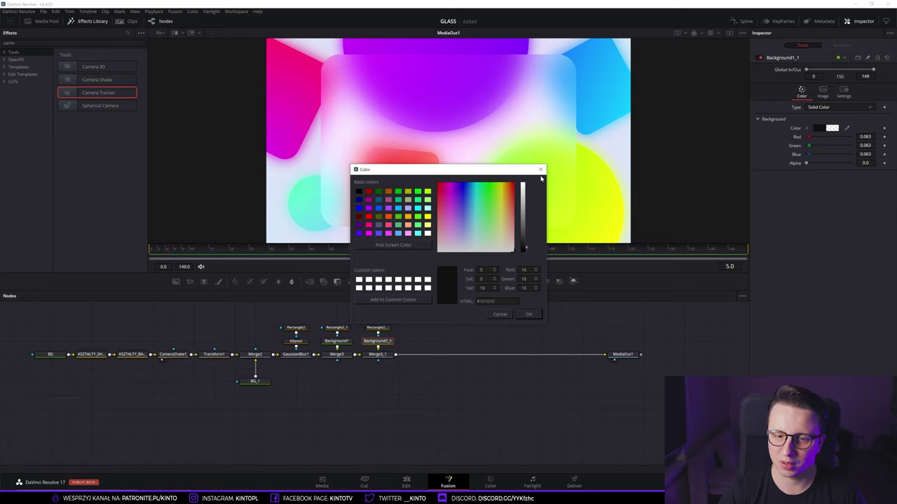
{"action": "left_click", "coordinate": [540, 170]}
{"action": "left_click", "coordinate": [811, 130]}
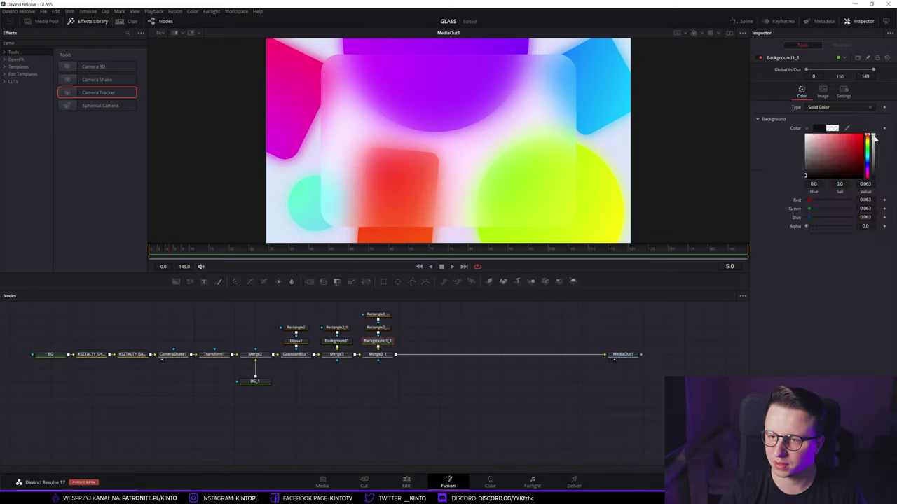
{"action": "left_click", "coordinate": [850, 226]}
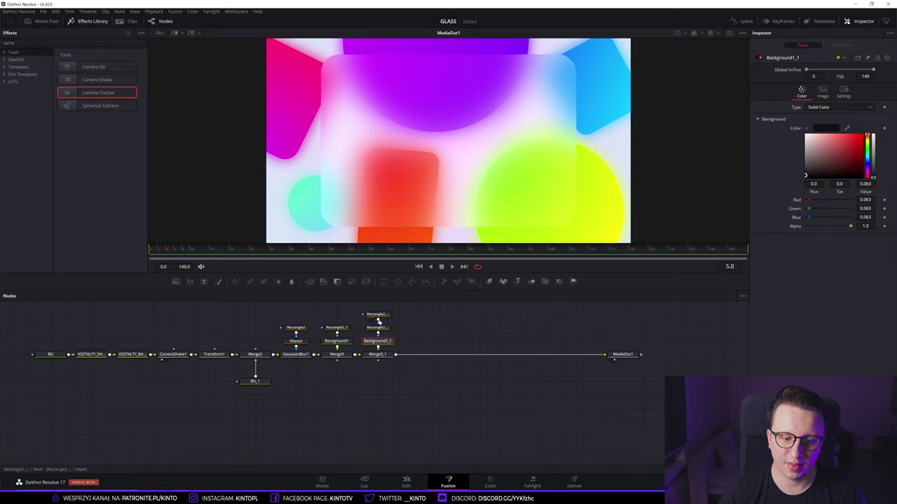
Step: Recheck the second rectangle's mask combine mode, keeping it on Subtract
{"action": "left_click", "coordinate": [376, 327]}
{"action": "left_click", "coordinate": [834, 131]}
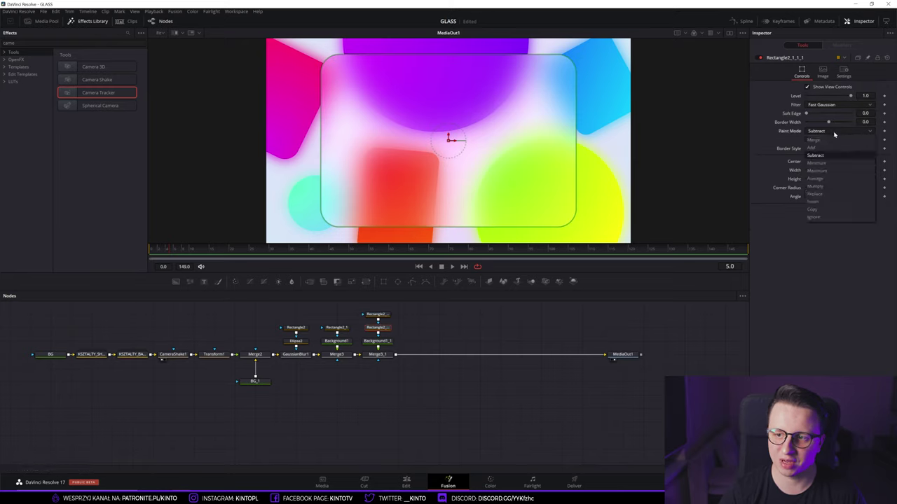
{"action": "left_click", "coordinate": [825, 140]}
{"action": "left_click", "coordinate": [827, 132]}
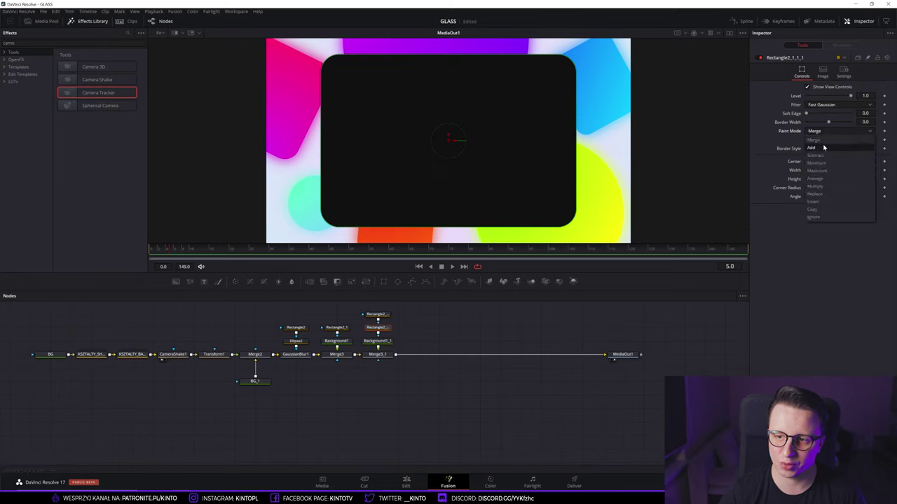
{"action": "left_click", "coordinate": [816, 156]}
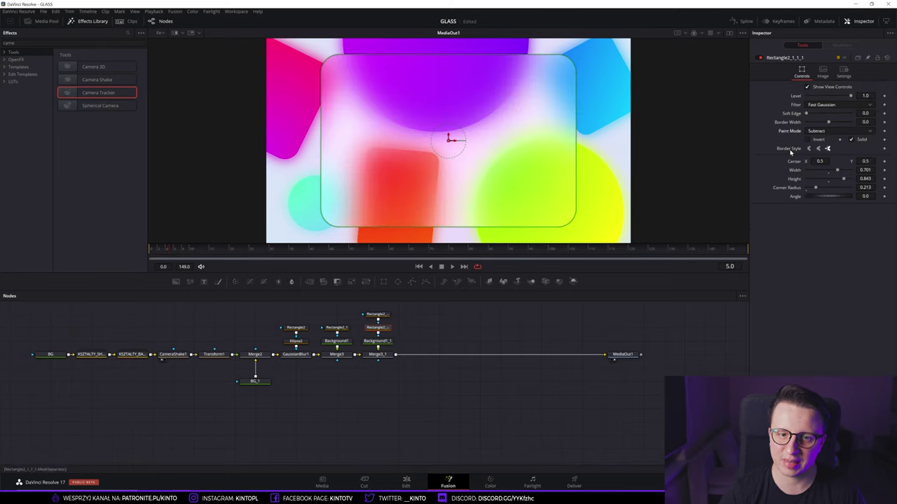
{"action": "left_click", "coordinate": [376, 343]}
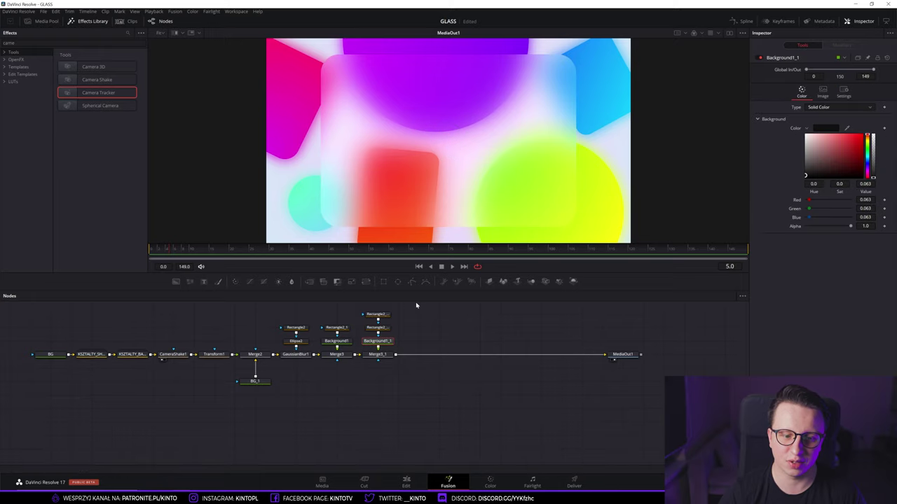
{"action": "left_click", "coordinate": [379, 316]}
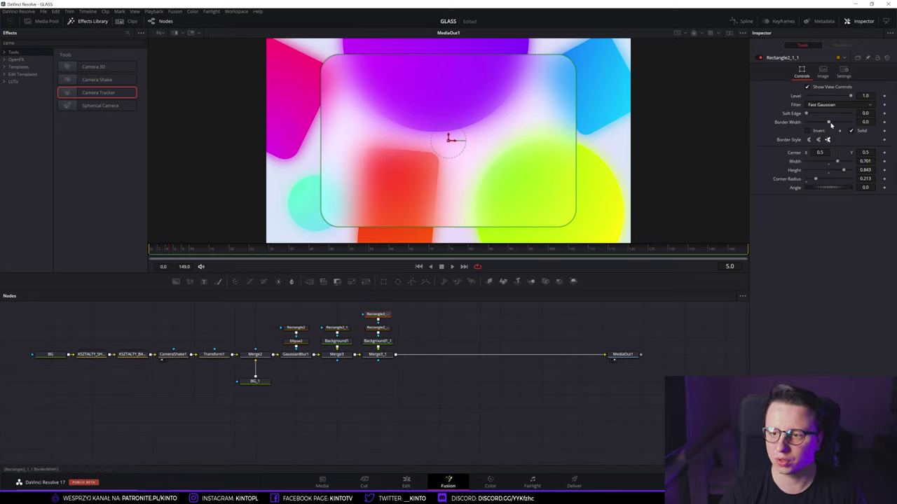
Step: Give Rectangle2_1_1 a 0.01 border width and set Background1_1's alpha to 0
{"action": "left_click_drag", "start_coordinate": [828, 123], "coordinate": [830, 124]}
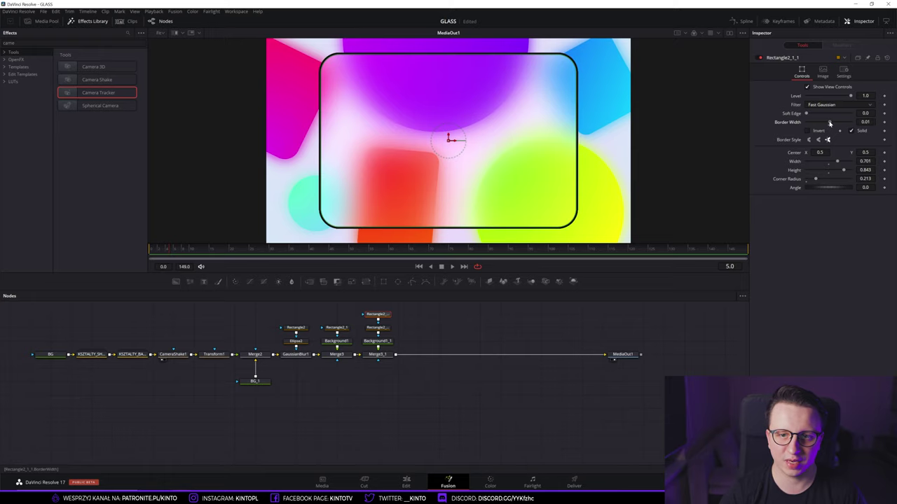
{"action": "left_click", "coordinate": [622, 354]}
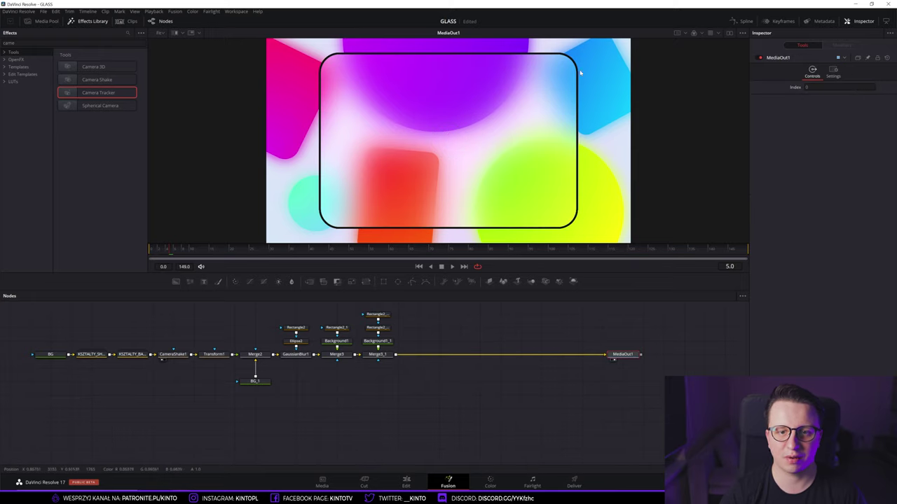
{"action": "left_click", "coordinate": [378, 341]}
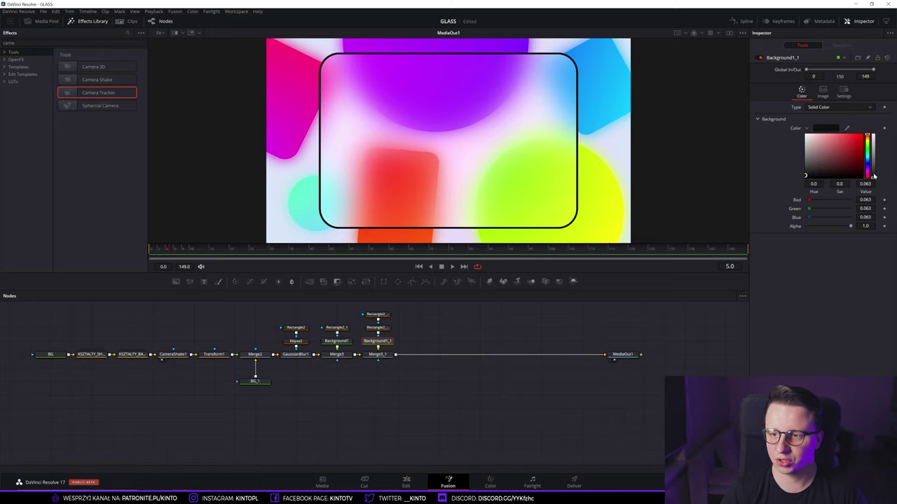
{"action": "left_click_drag", "start_coordinate": [873, 179], "coordinate": [869, 116]}
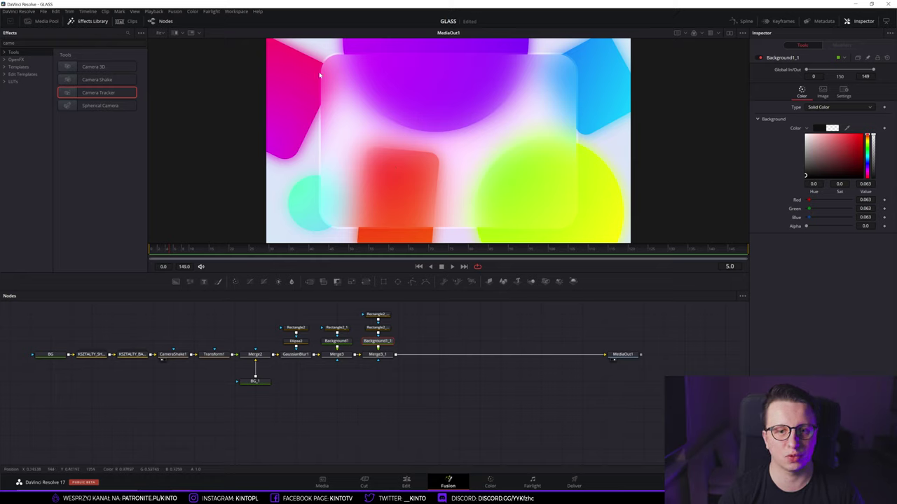
{"action": "left_click", "coordinate": [389, 355]}
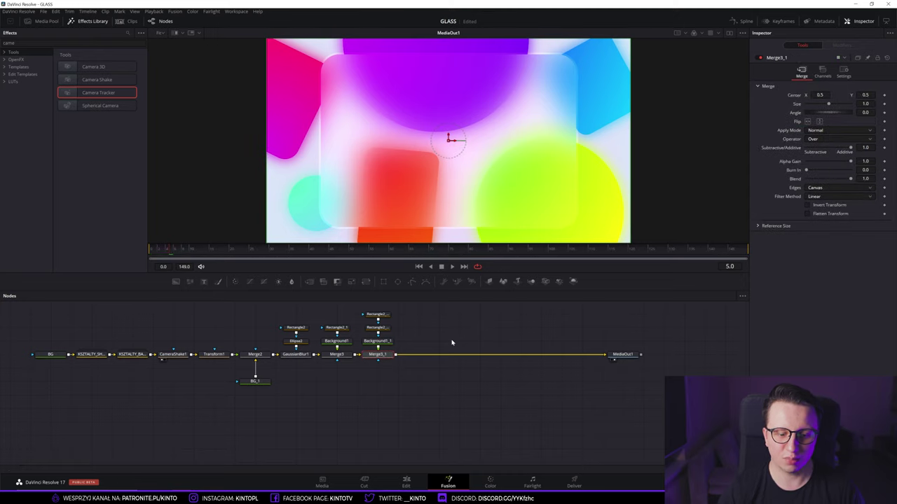
Step: Add a Merge4 node and a Text+ node feeding into it
{"action": "key", "text": "shift+space"}
{"action": "type", "text": "merge"}
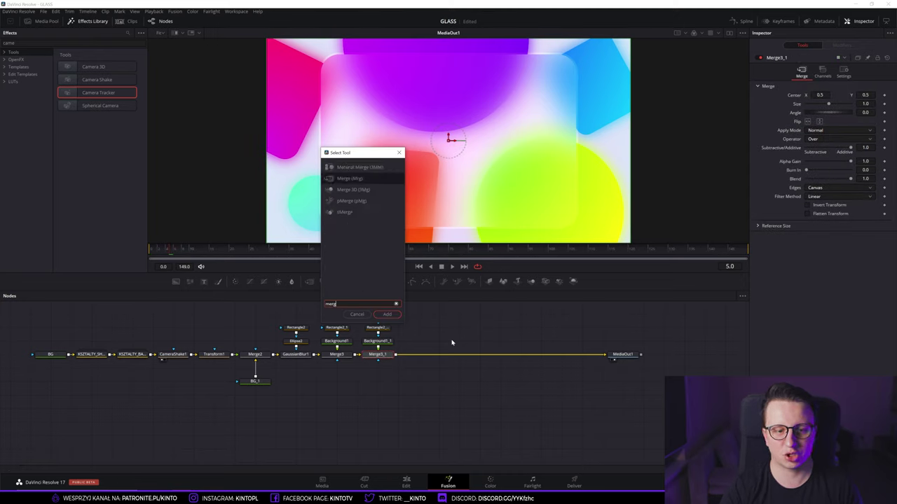
{"action": "key", "text": "Return"}
{"action": "key", "text": "shift+space"}
{"action": "type", "text": "te"}
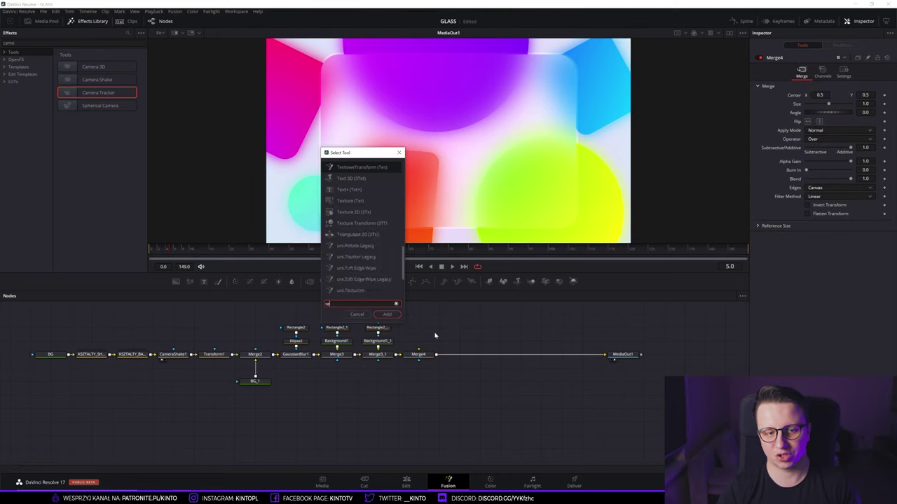
{"action": "type", "text": "xt+"}
{"action": "key", "text": "Return"}
{"action": "left_click_drag", "start_coordinate": [478, 343], "coordinate": [437, 344]}
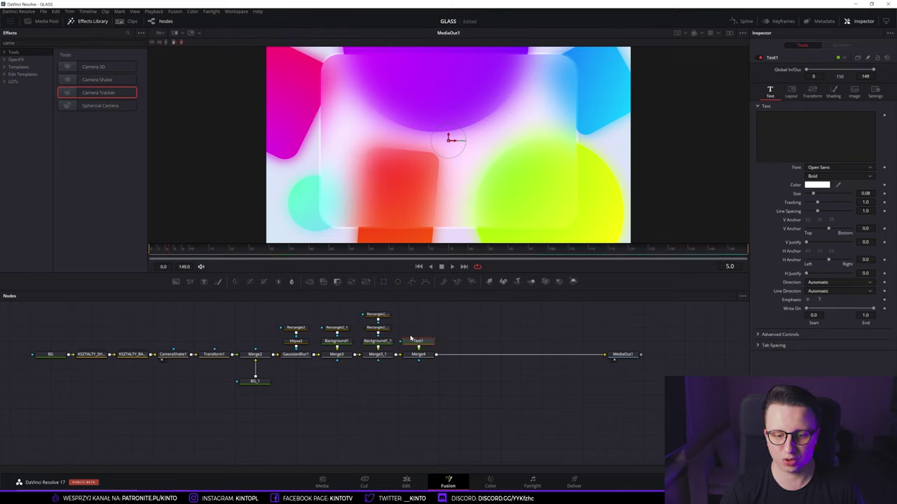
Step: Enter the title text 'DAVINCI' and 'BACKGROUND' on two lines
{"action": "left_click", "coordinate": [815, 137]}
{"action": "type", "text": "DAVINCI"}
{"action": "key", "text": "Return"}
{"action": "type", "text": "BACKGROUND"}
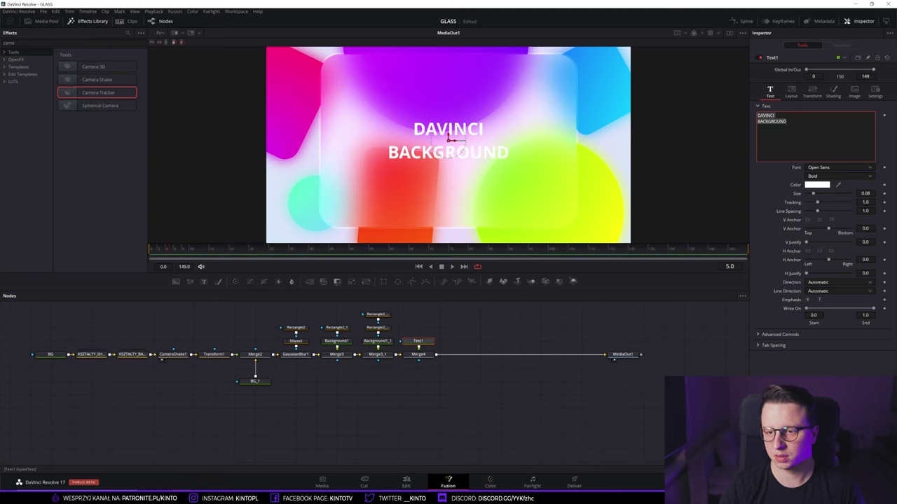
Step: Anchor the text left, use Bw Glenn Sans Black, and enlarge it to about 0.09
{"action": "left_click", "coordinate": [807, 252]}
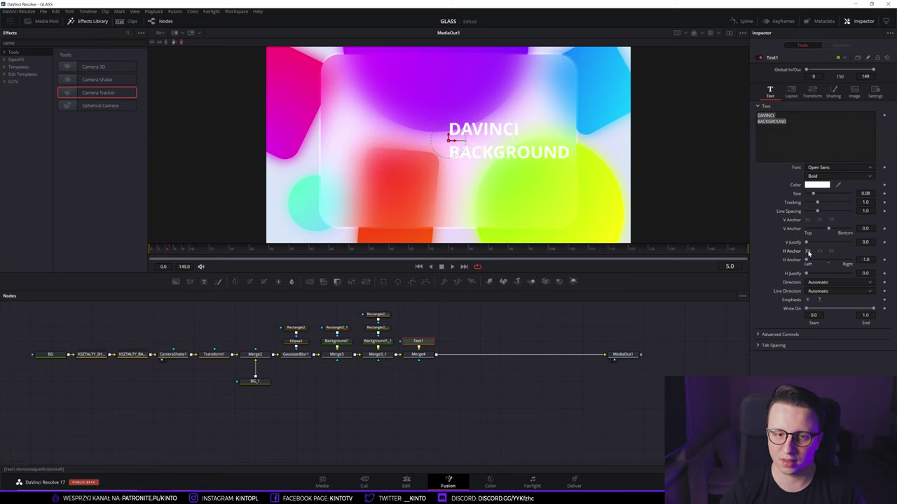
{"action": "left_click", "coordinate": [830, 168]}
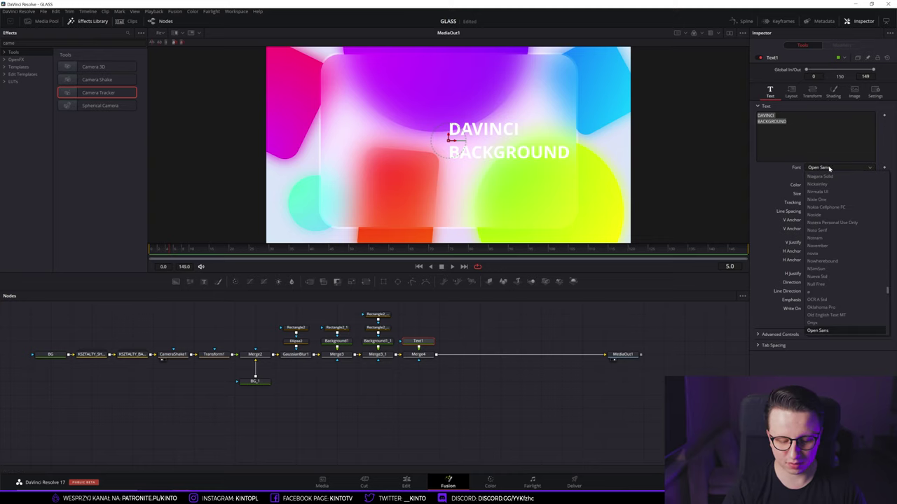
{"action": "type", "text": "bw"}
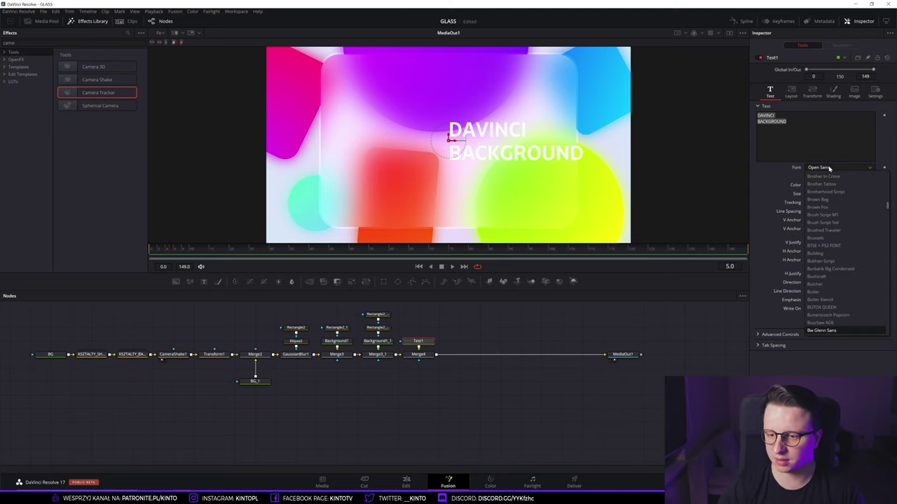
{"action": "key", "text": "Return"}
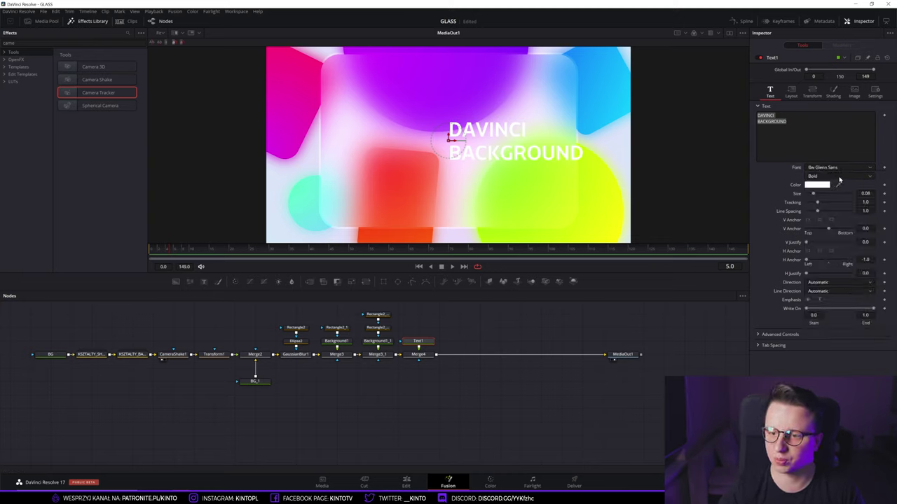
{"action": "left_click", "coordinate": [839, 177]}
{"action": "left_click", "coordinate": [815, 187]}
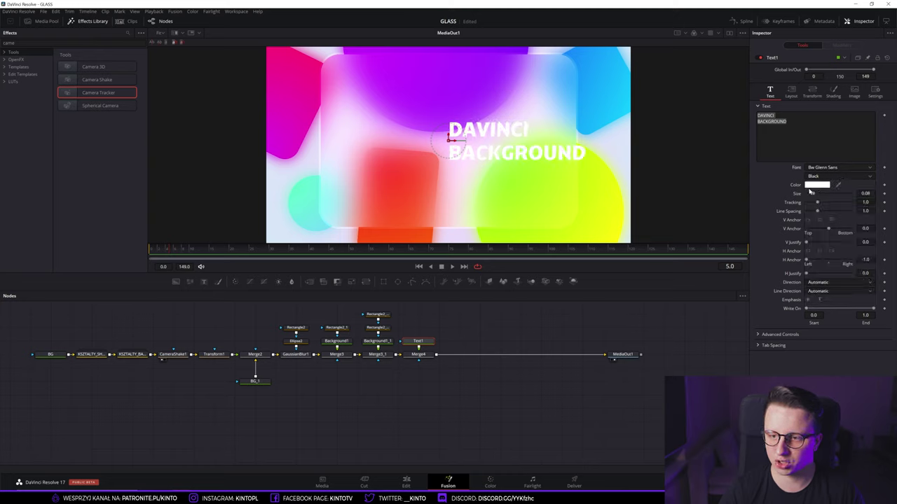
{"action": "left_click_drag", "start_coordinate": [813, 195], "coordinate": [814, 211]}
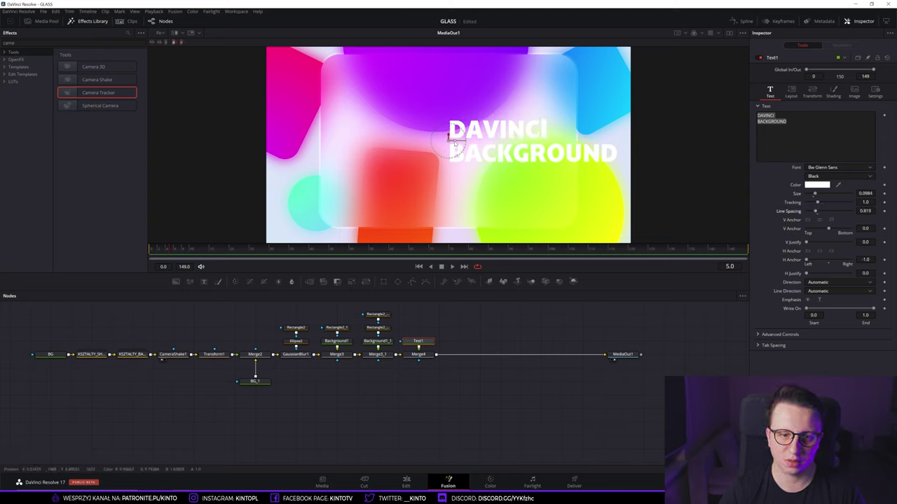
Step: Move the title onto the left side of the glass panel
{"action": "left_click_drag", "start_coordinate": [455, 143], "coordinate": [342, 142]}
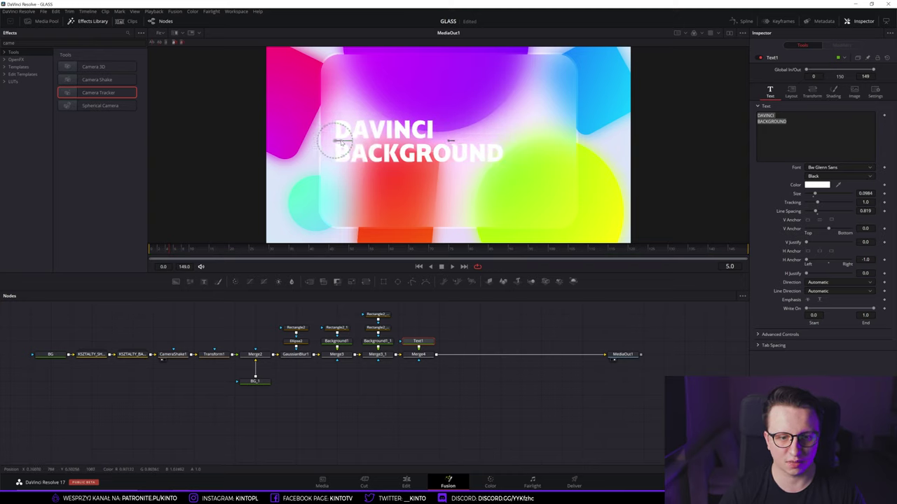
{"action": "left_click_drag", "start_coordinate": [341, 142], "coordinate": [337, 140]}
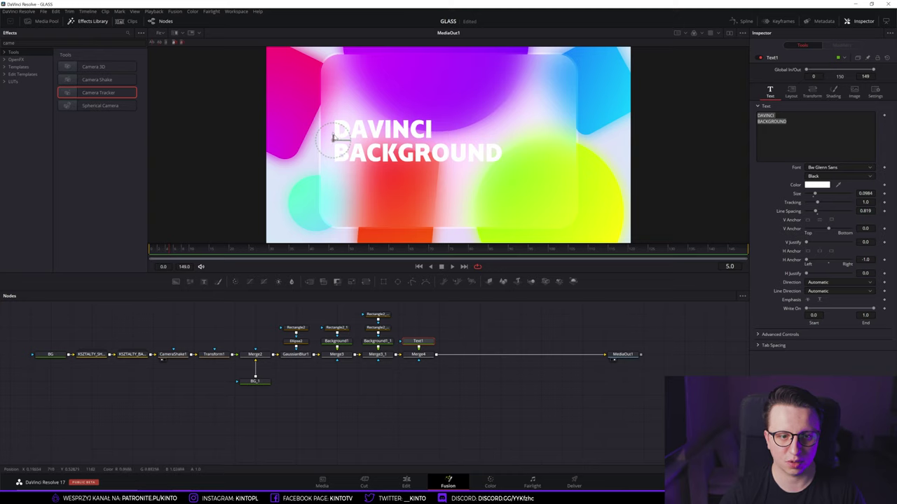
{"action": "left_click_drag", "start_coordinate": [418, 341], "coordinate": [423, 328]}
{"action": "key", "text": "shift+space"}
Step: Add a DropShadow after Text1 with distance 0.0205 and strength 0.197
{"action": "type", "text": "drop"}
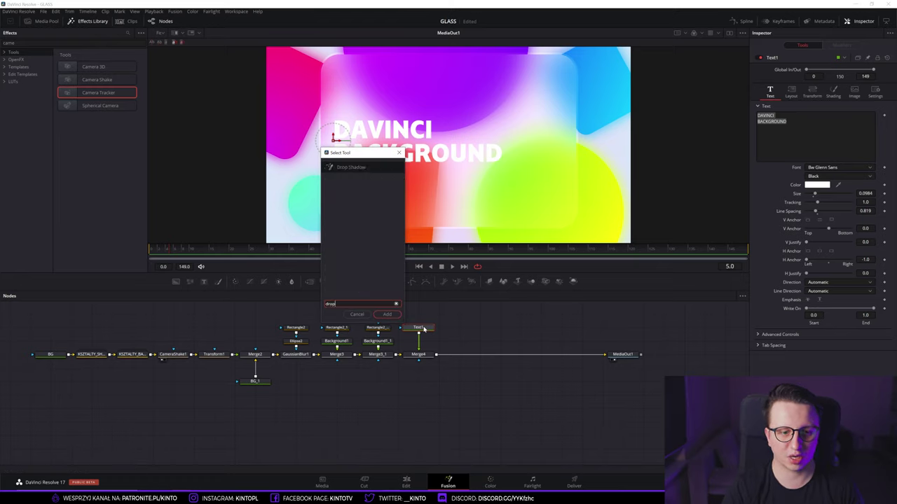
{"action": "key", "text": "Return"}
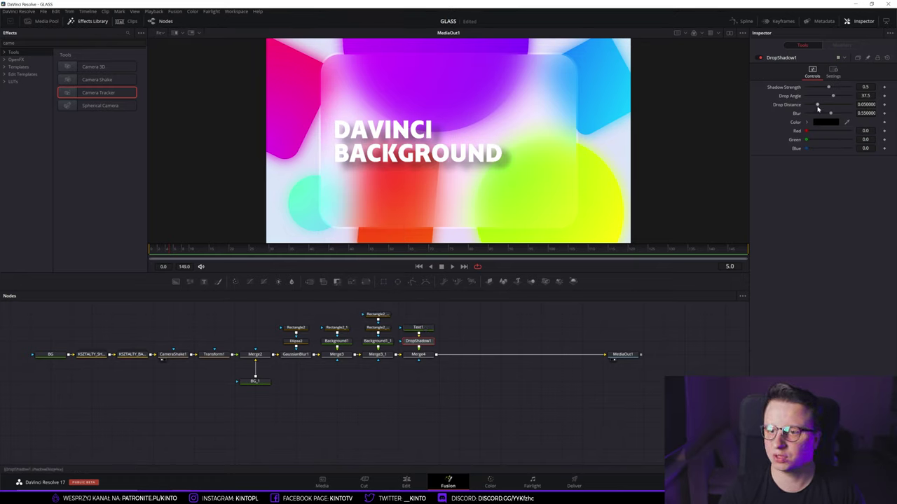
{"action": "left_click_drag", "start_coordinate": [817, 106], "coordinate": [810, 108]}
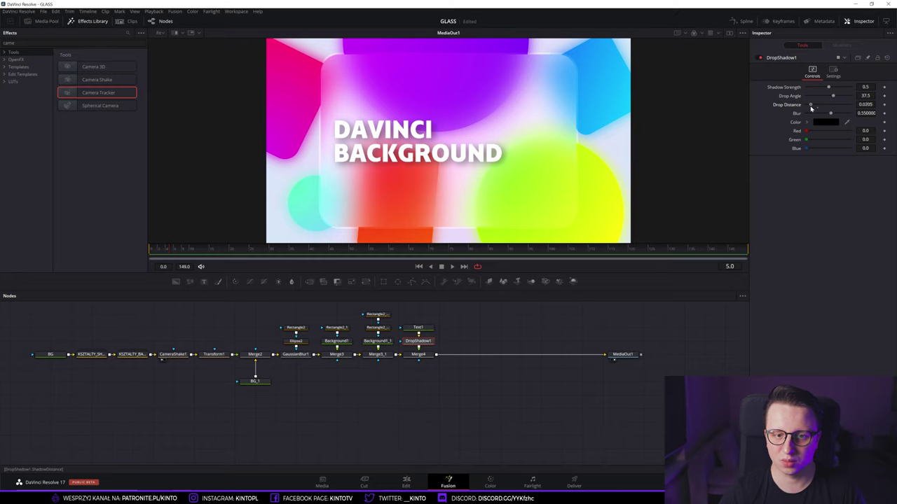
{"action": "left_click_drag", "start_coordinate": [828, 87], "coordinate": [816, 92]}
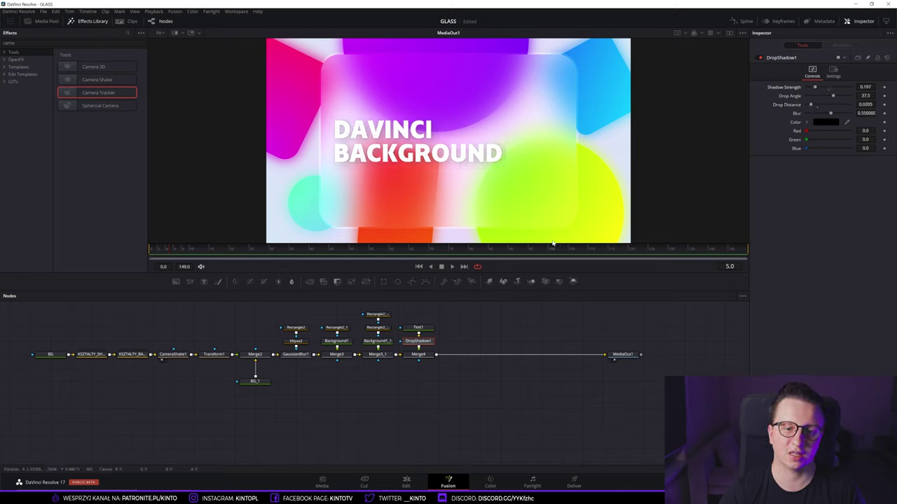
Step: Move MediaOut1 closer to the node chain and save the composition
{"action": "left_click_drag", "start_coordinate": [623, 355], "coordinate": [480, 357]}
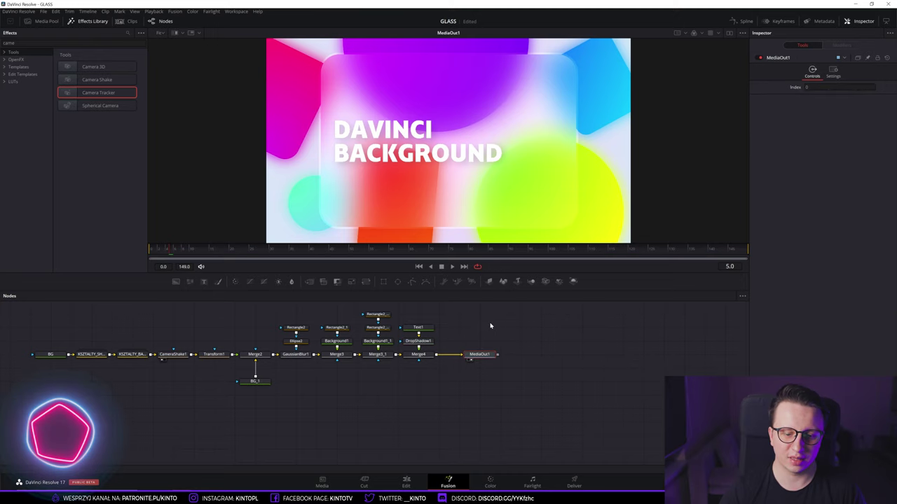
{"action": "key", "text": "ctrl+s"}
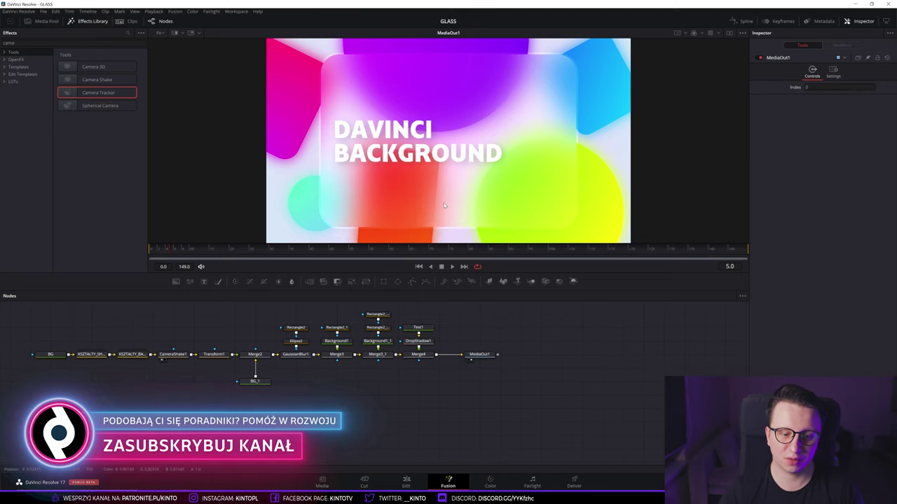
{"action": "left_click_drag", "start_coordinate": [436, 431], "coordinate": [27, 305]}
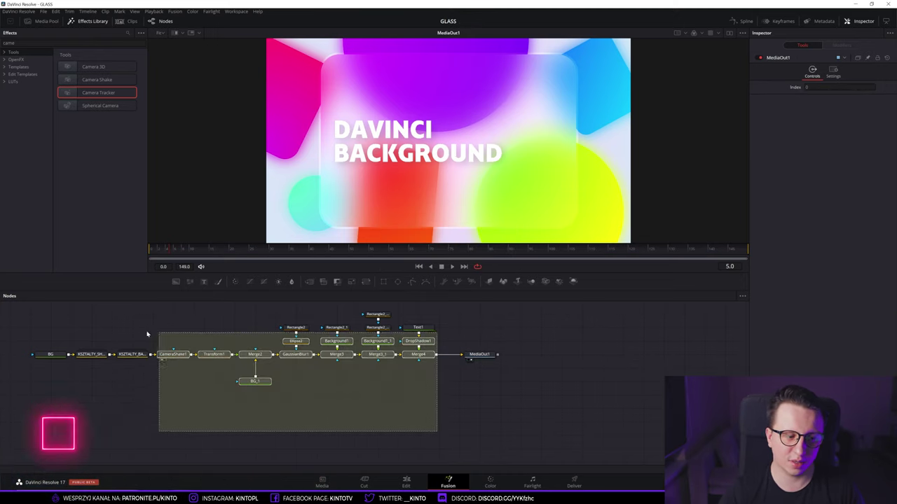
Step: Review the comp at frame 41 and move BG_1 up nearer Merge2
{"action": "right_click", "coordinate": [53, 362]}
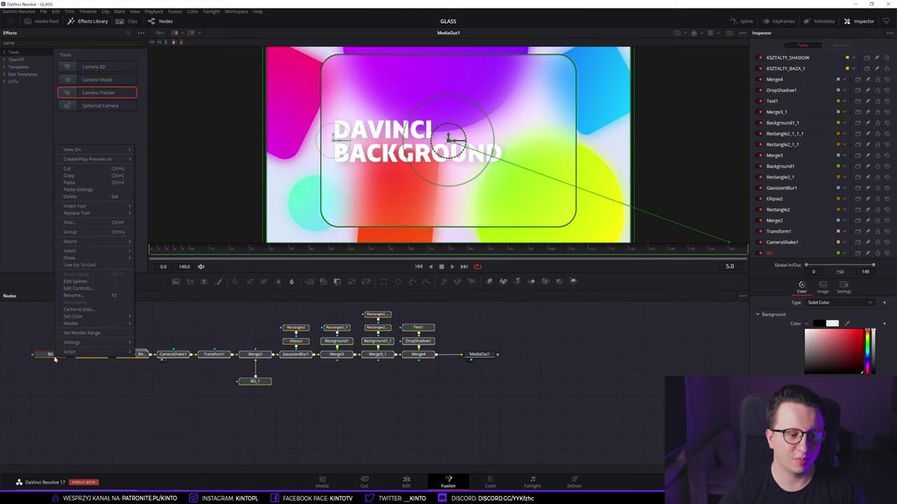
{"action": "mouse_move", "coordinate": [92, 243]}
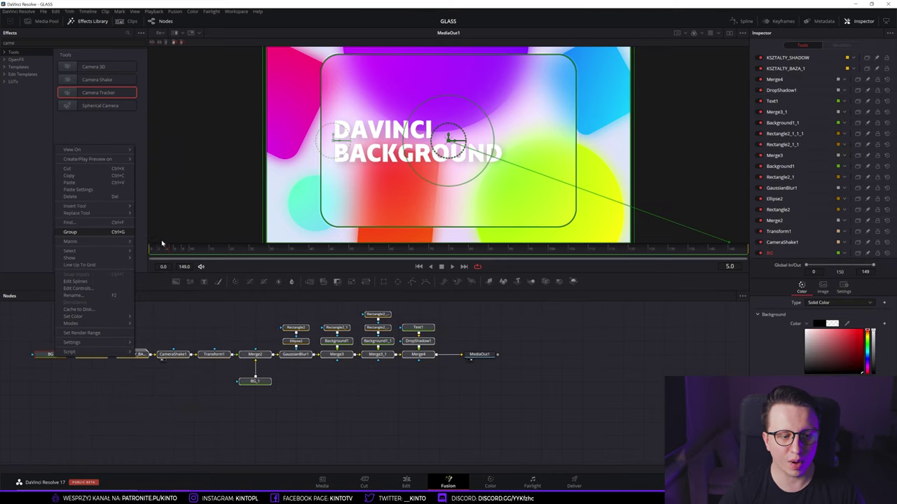
{"action": "key", "text": "Escape"}
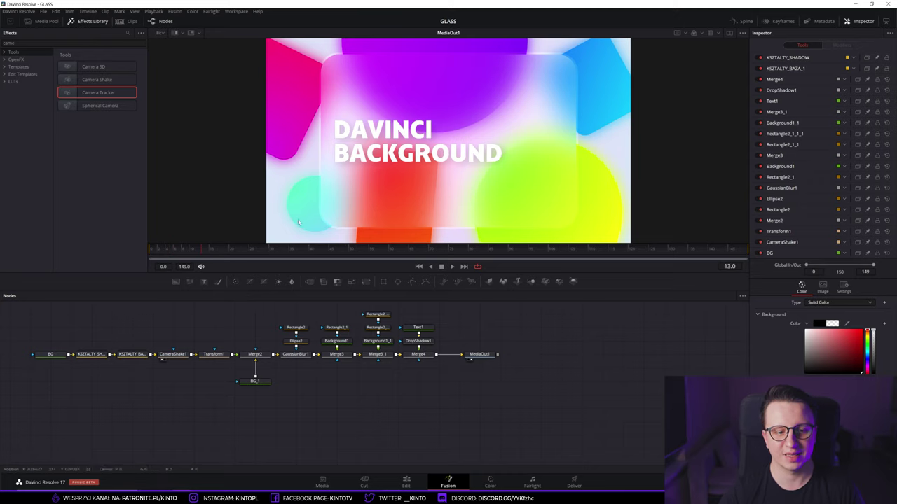
{"action": "left_click_drag", "start_coordinate": [246, 254], "coordinate": [315, 254]}
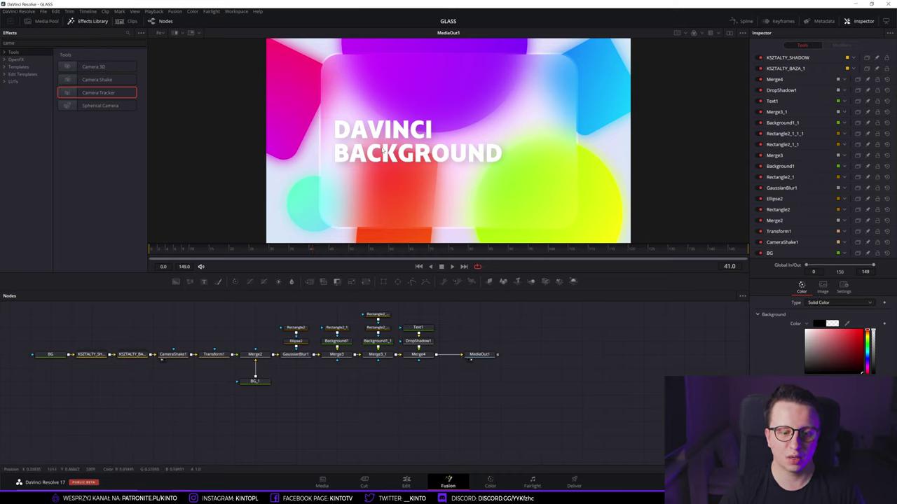
{"action": "left_click_drag", "start_coordinate": [261, 382], "coordinate": [263, 367]}
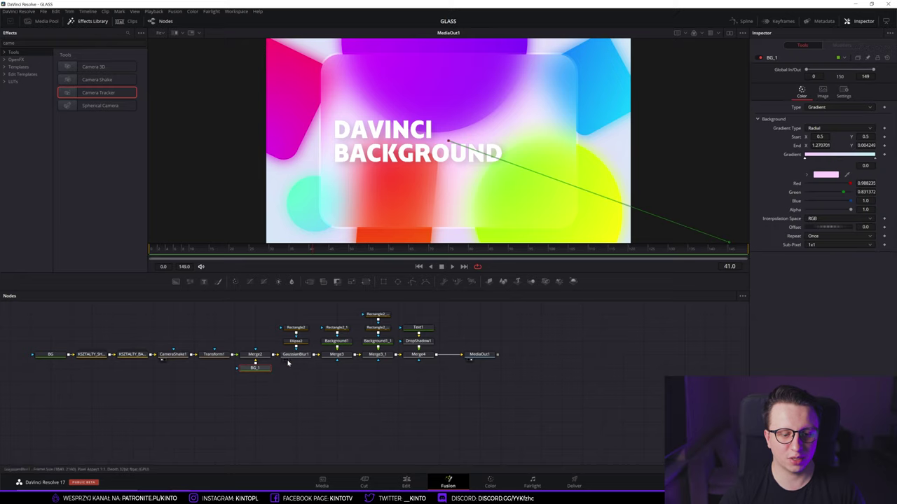
{"action": "left_click_drag", "start_coordinate": [298, 370], "coordinate": [335, 308]}
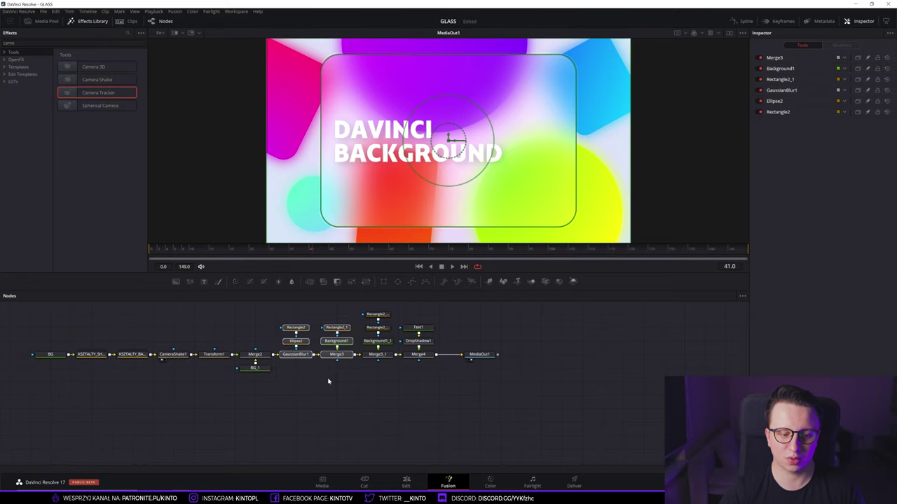